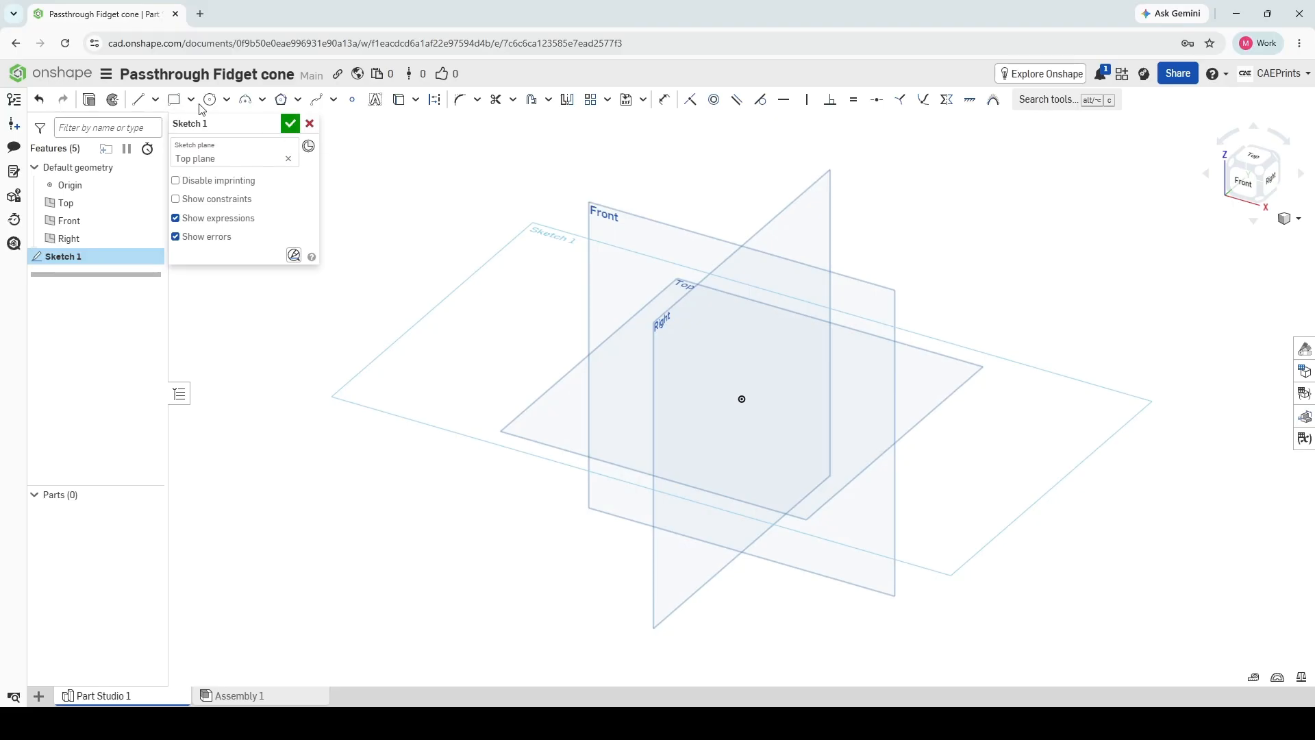
Sketch a 40 mm diameter circle centred on the origin on the Top plane and finish the sketch.
left_click(204, 103)
left_click(742, 399)
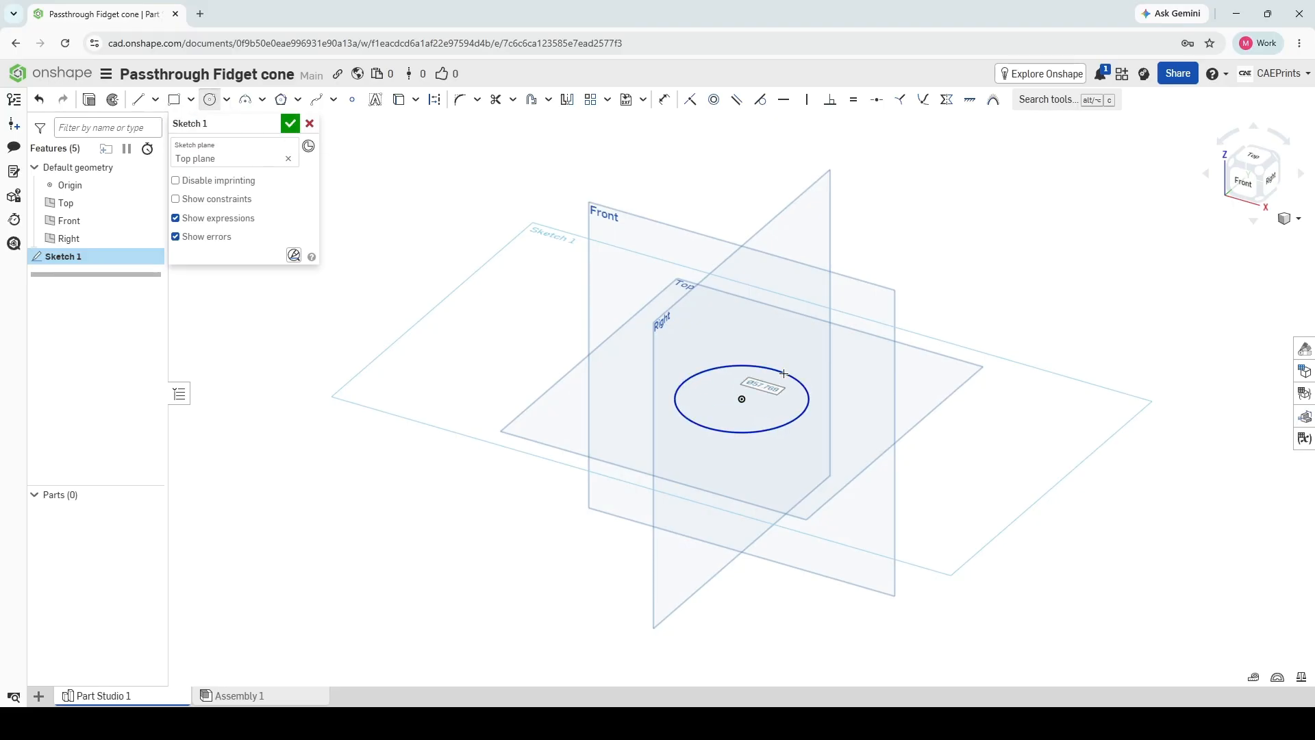
type("40")
key("Return")
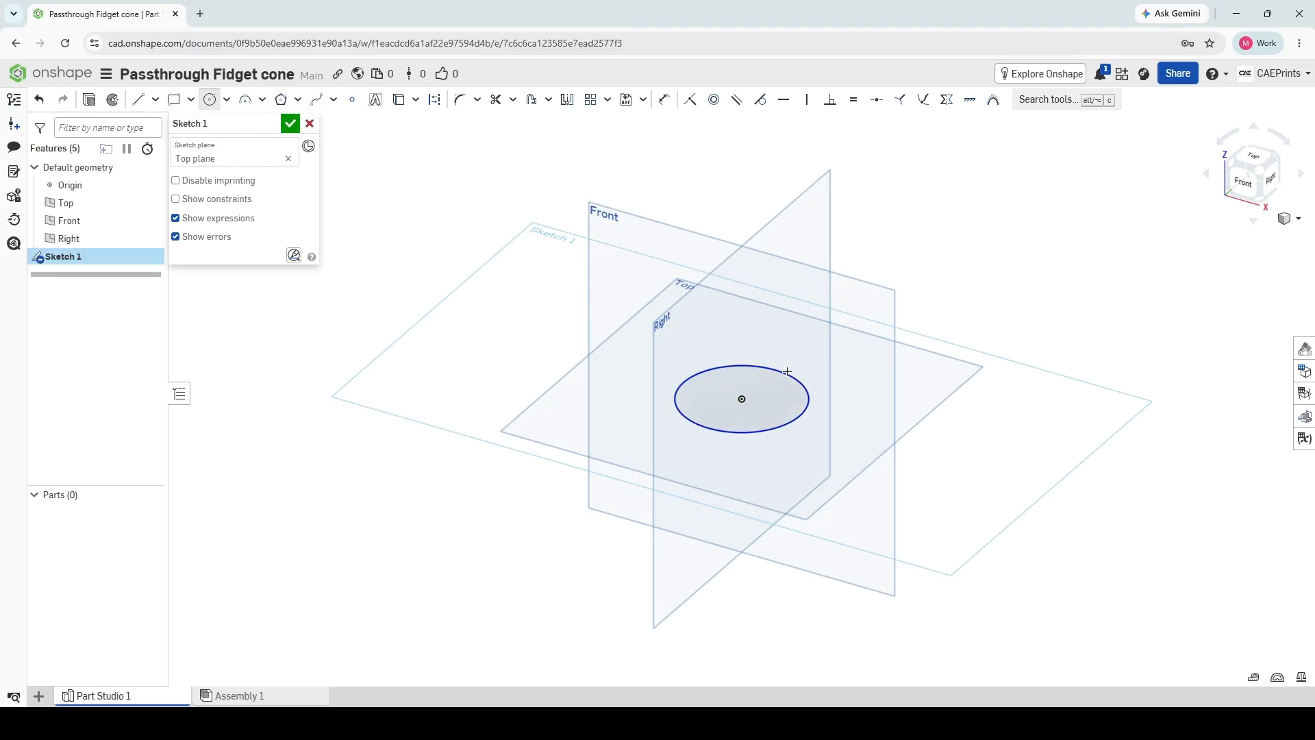
scroll(786, 371, "up", 3)
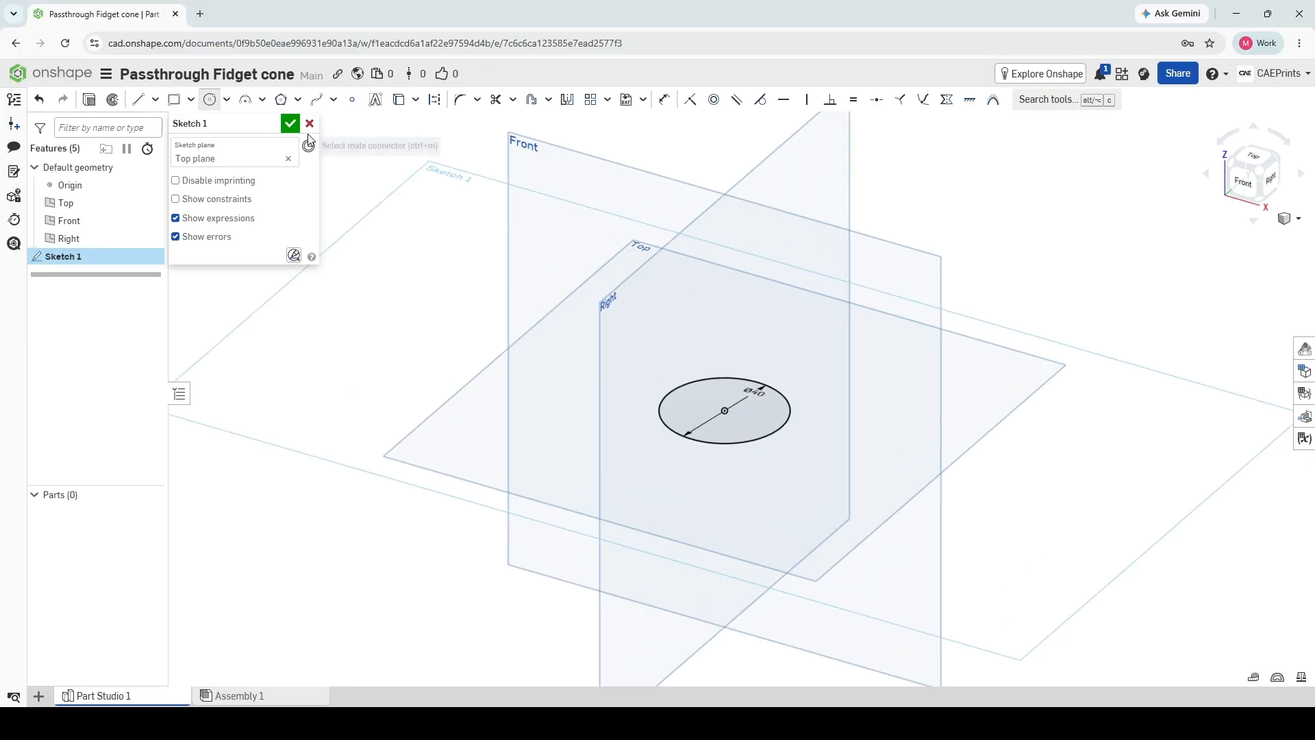
left_click(290, 123)
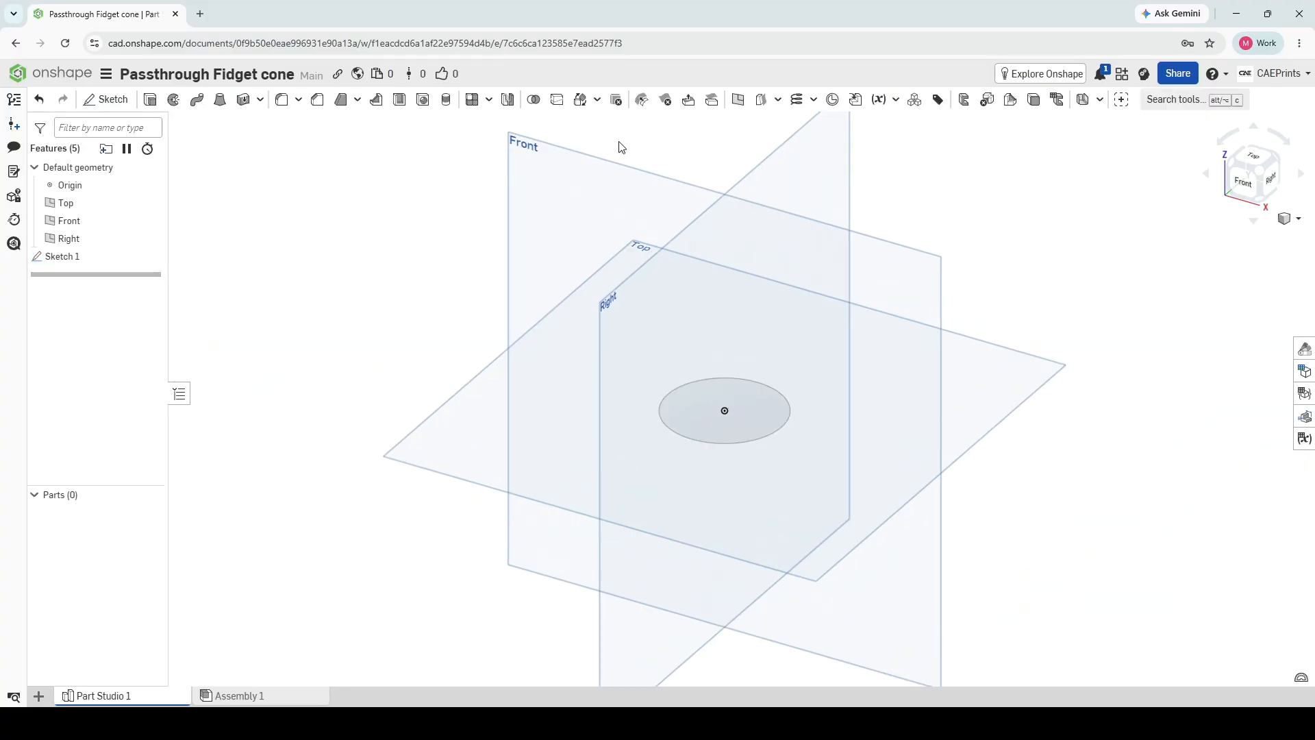
Create a plane offset 50 mm above the Top plane.
left_click(738, 99)
left_click(971, 388)
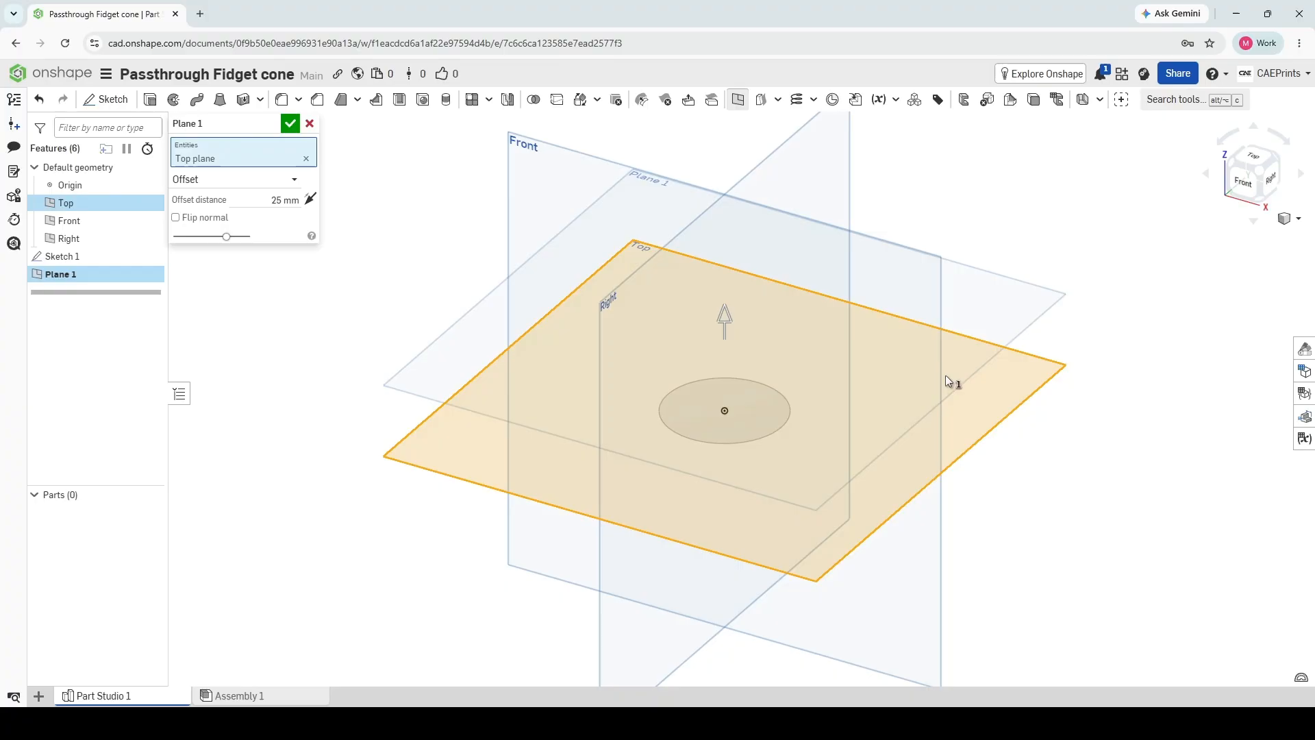
left_click(269, 200)
type("50")
key("Return")
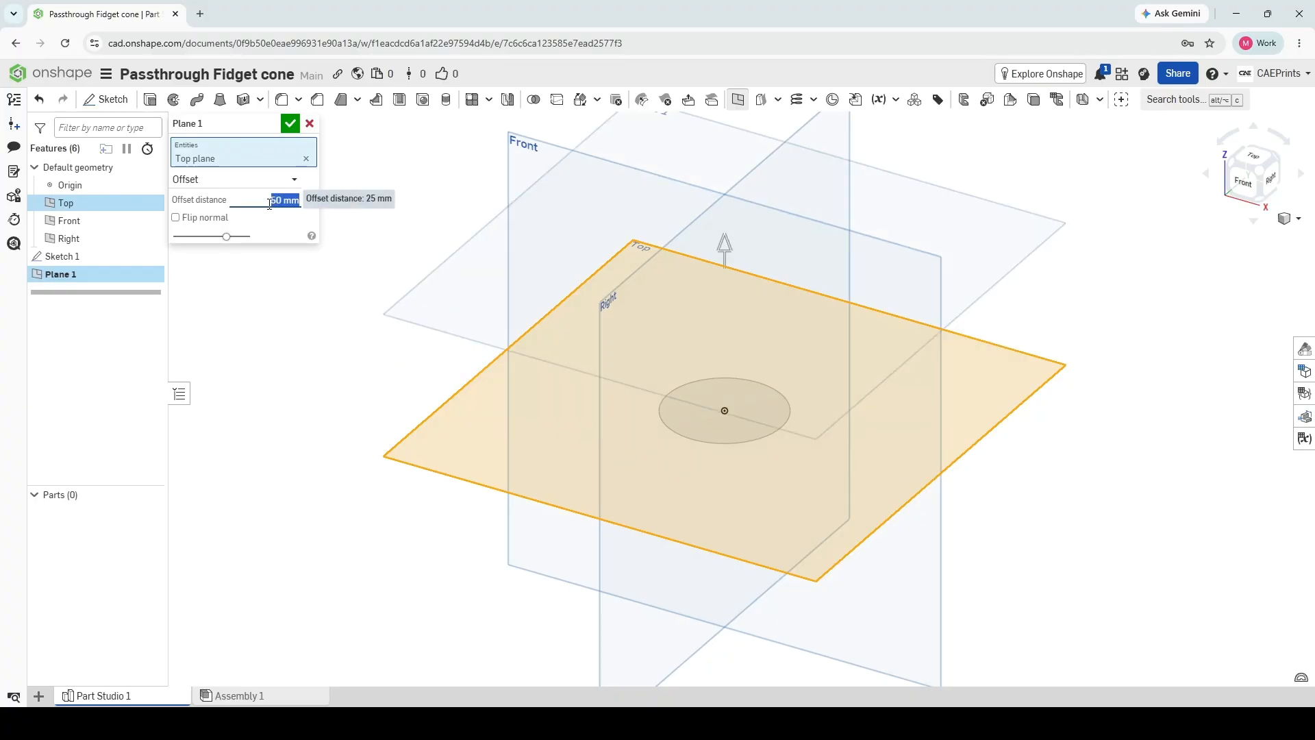
middle_click_drag(471, 193, 457, 238)
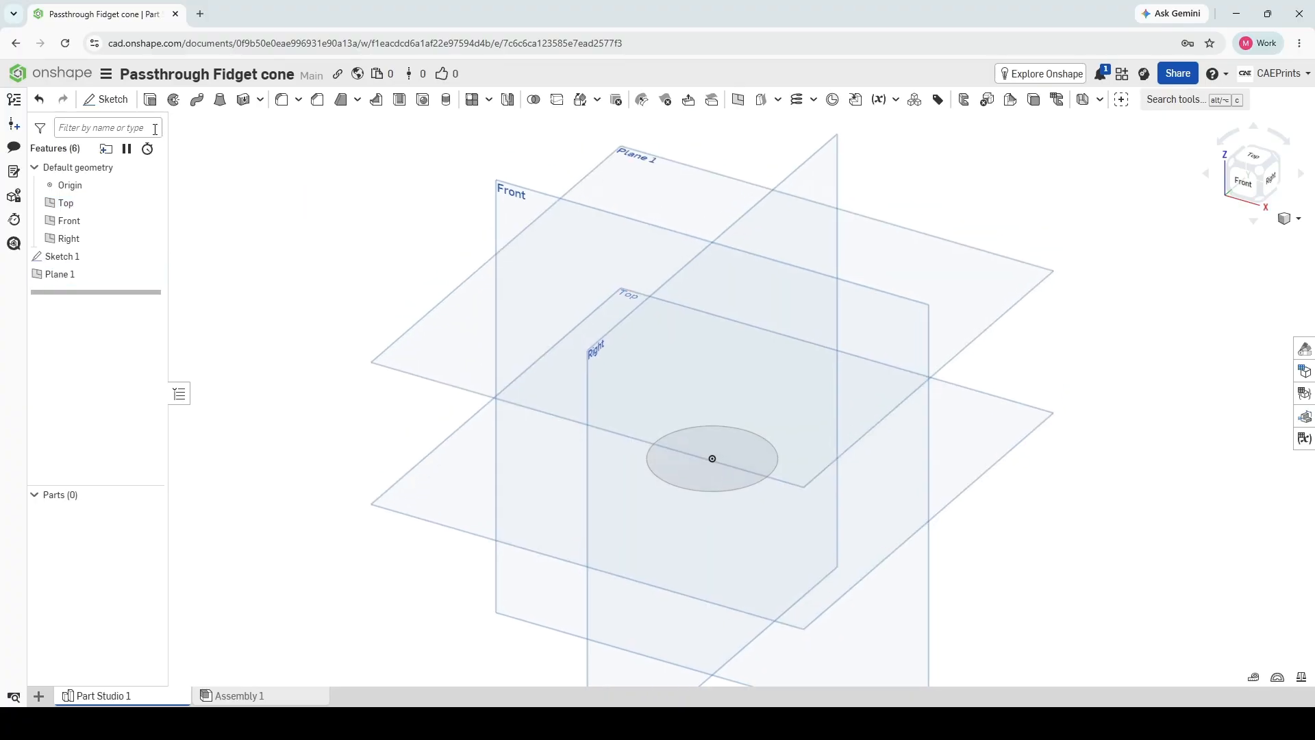
Sketch a single point at the origin on the offset plane and finish the sketch.
left_click(105, 99)
left_click(633, 200)
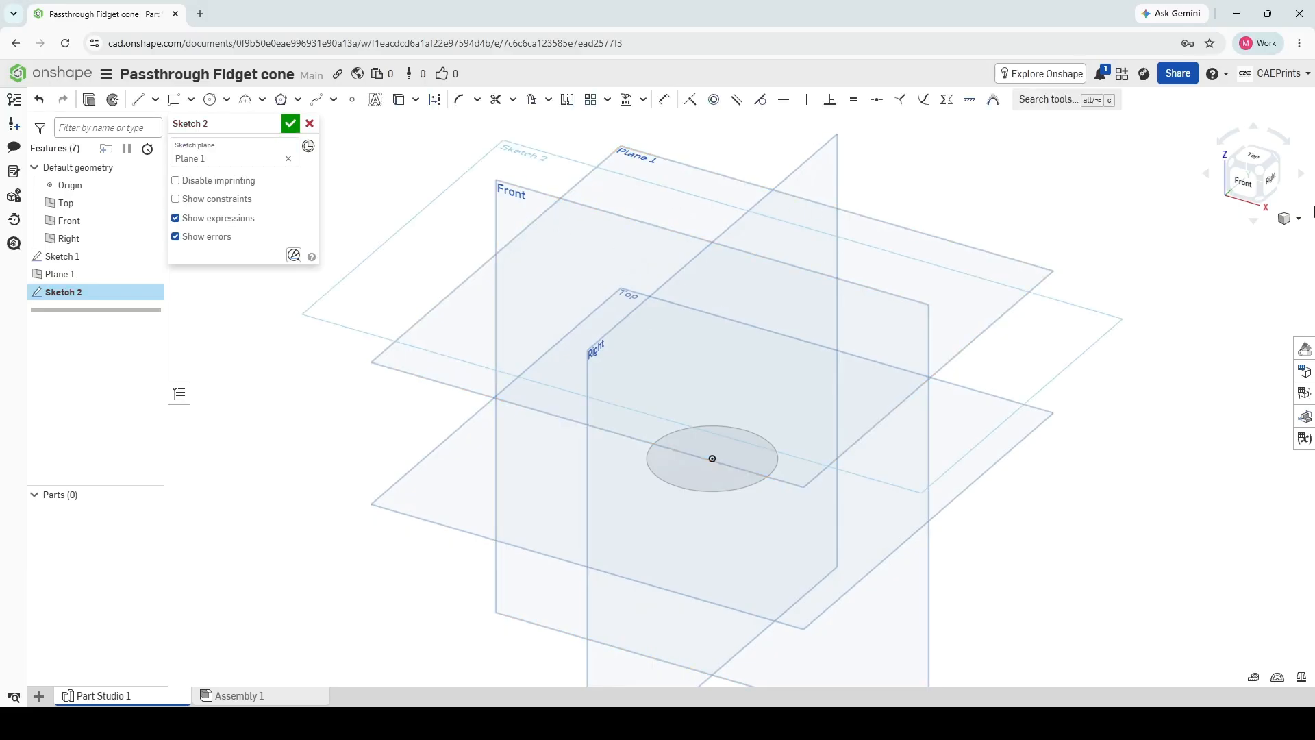
left_click(1263, 164)
scroll(807, 373, "up", 2)
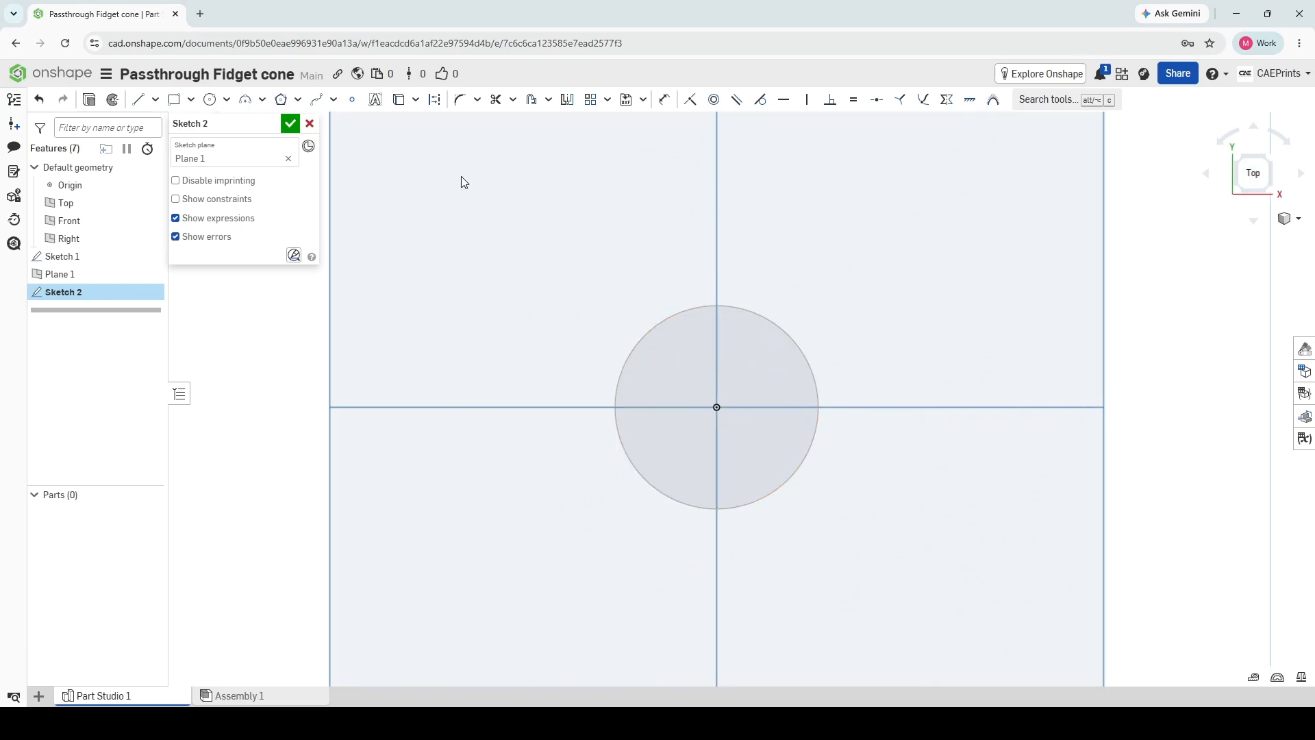
left_click(354, 107)
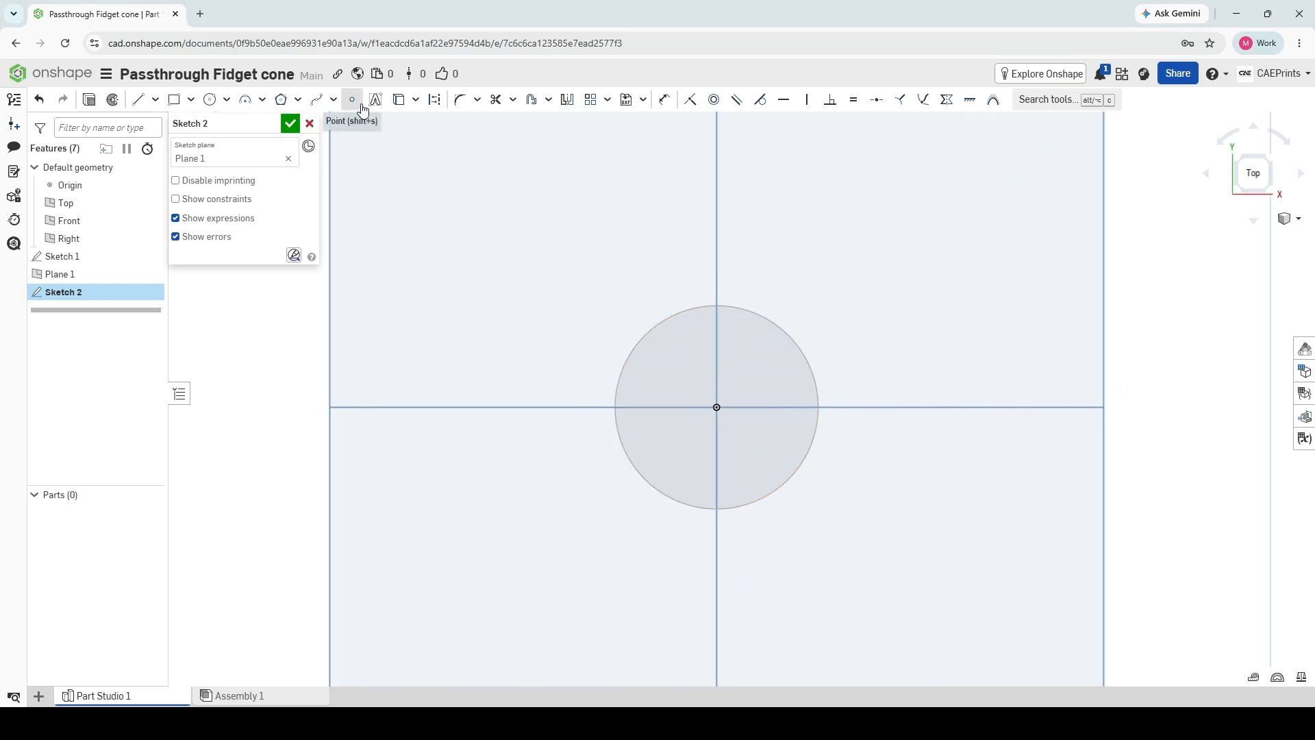
left_click(717, 408)
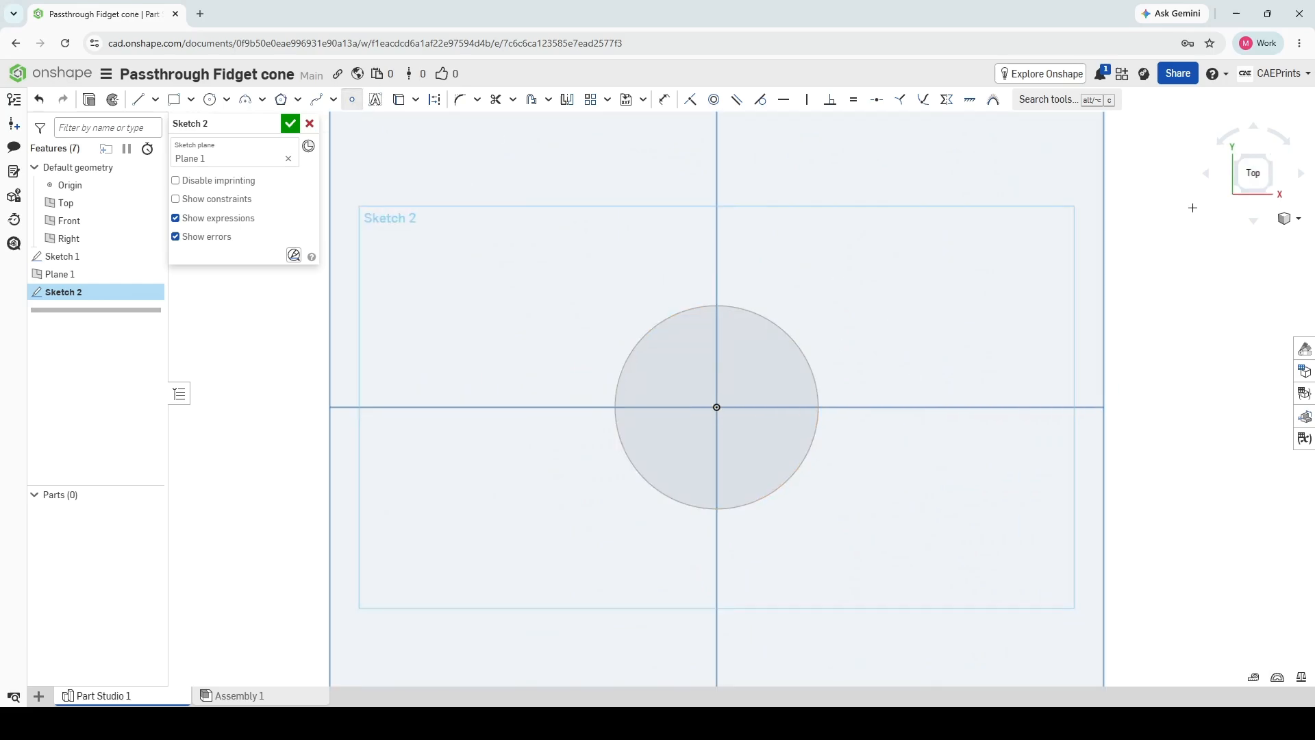
left_click(1269, 193)
left_click(290, 124)
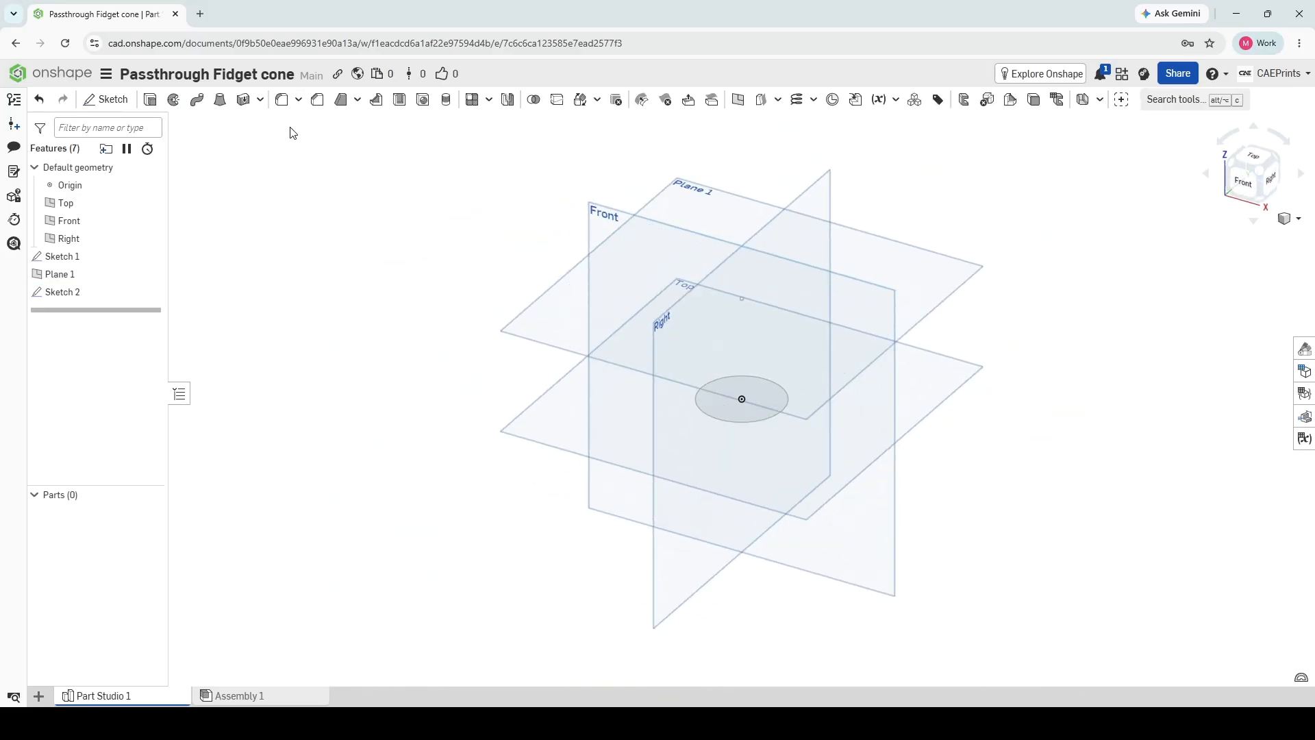
Loft a new solid cone from the circle's face to the sketched point above it.
left_click(220, 99)
left_click(762, 397)
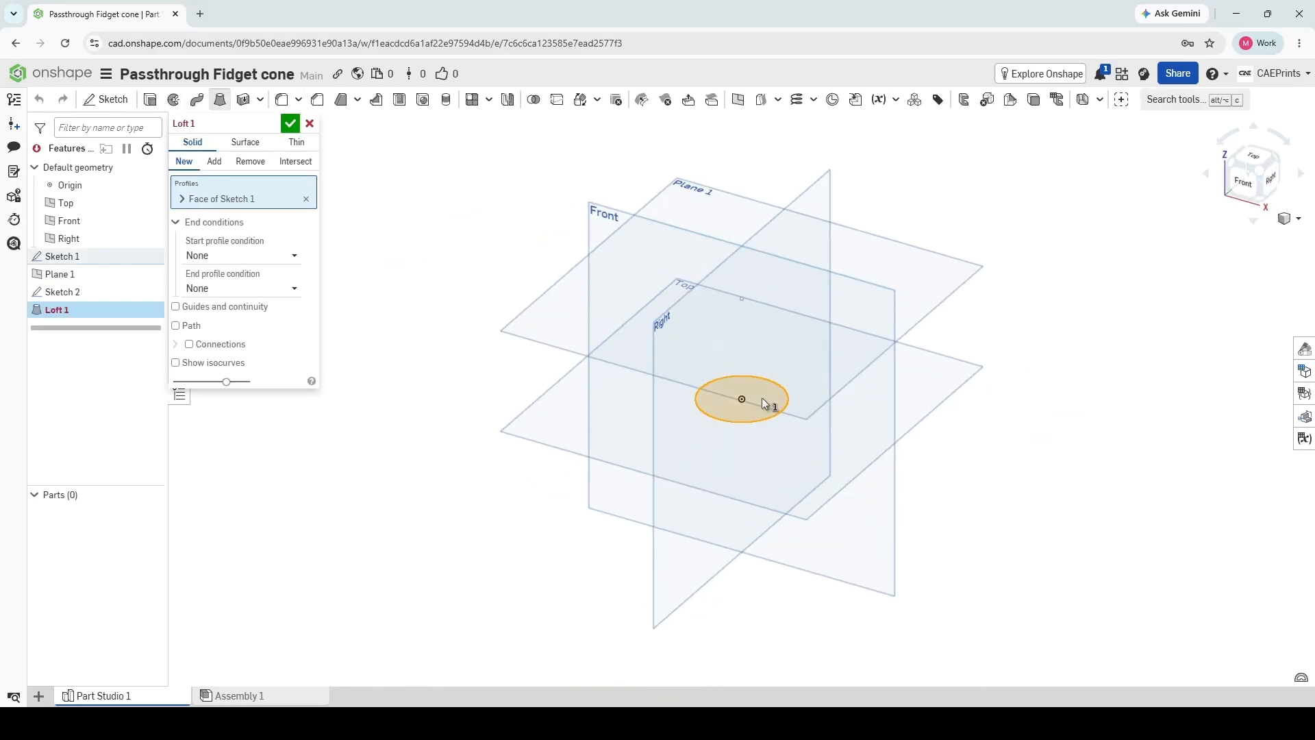
left_click(741, 299)
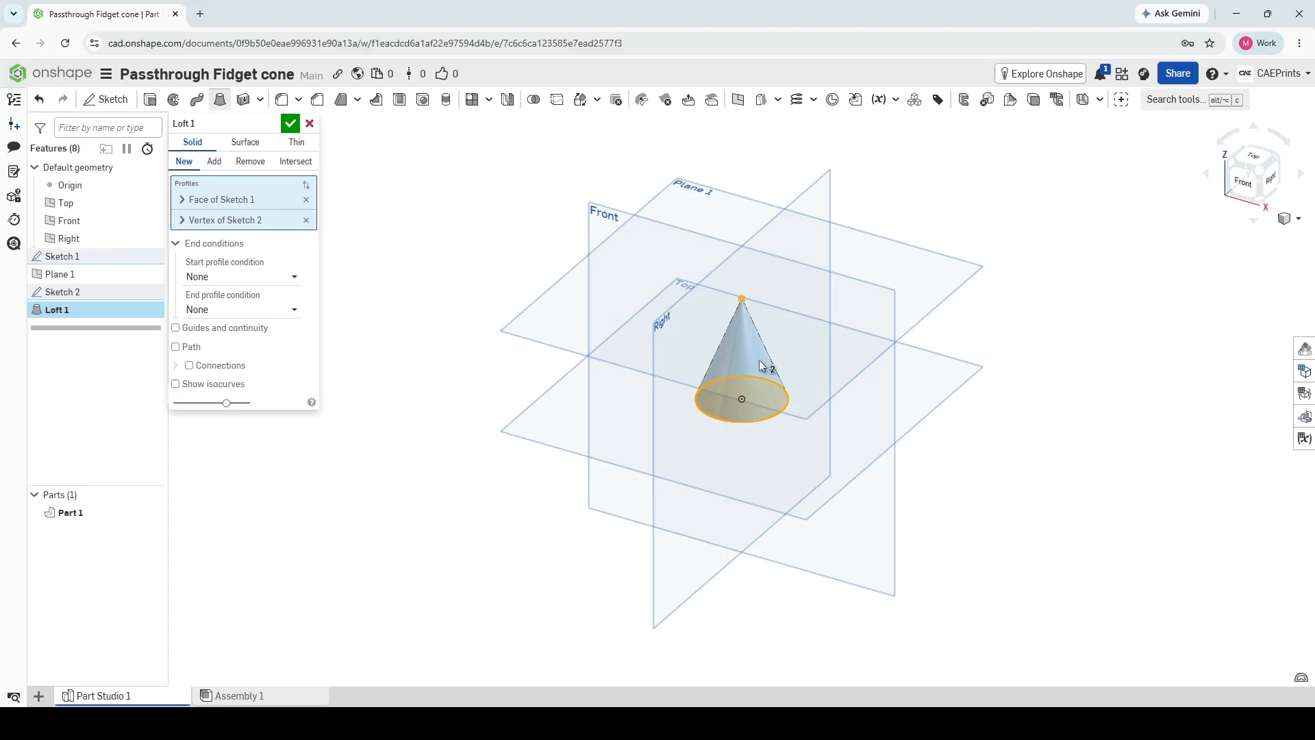
scroll(736, 364, "up", 3)
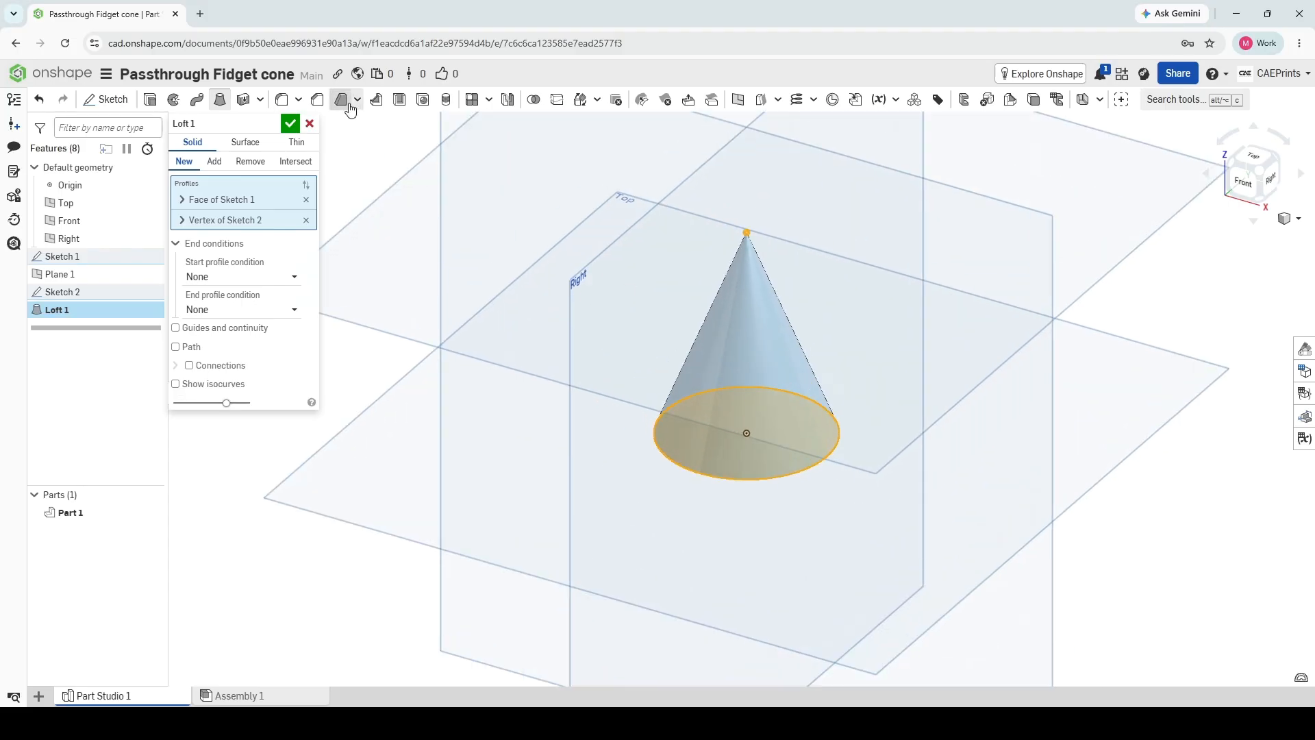
left_click(289, 123)
Start a sketch on the cone's circular base and draw a 10 mm diameter circle centred on the origin.
right_click_drag(770, 441, 1174, 204)
left_click(1252, 186)
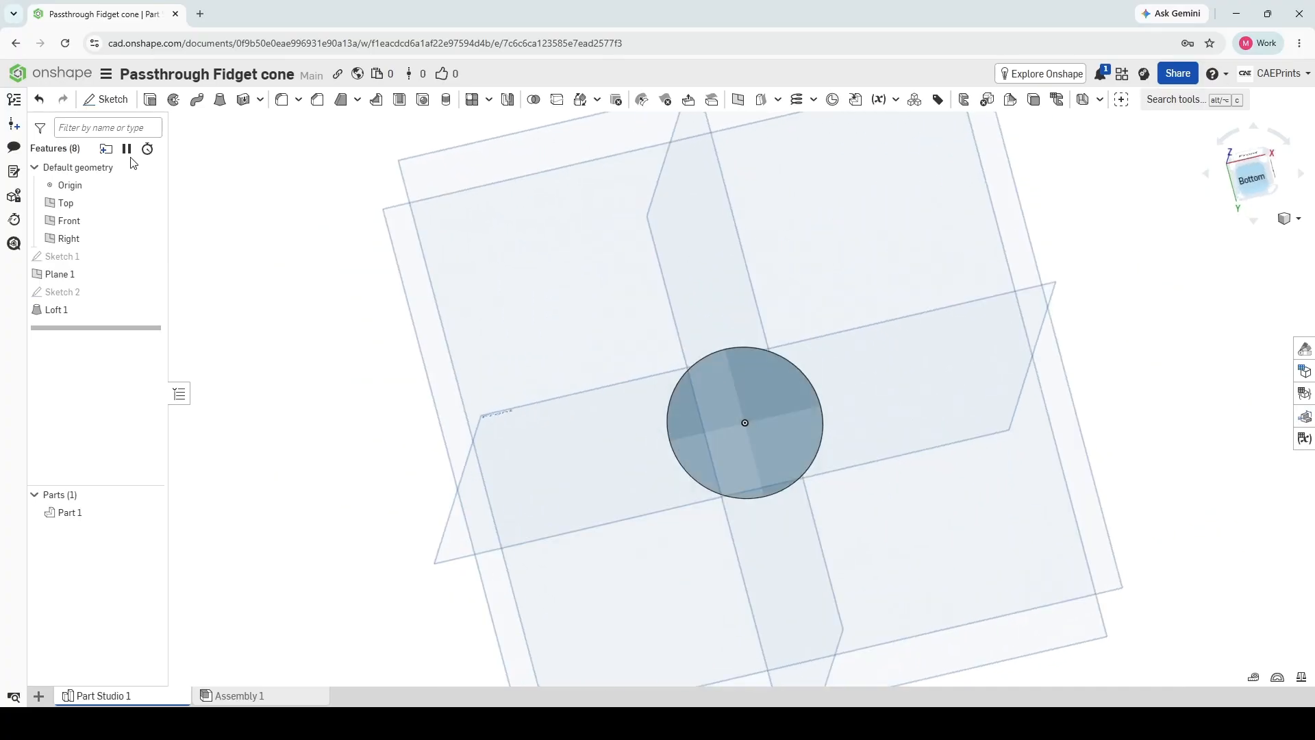
left_click(106, 100)
left_click(722, 383)
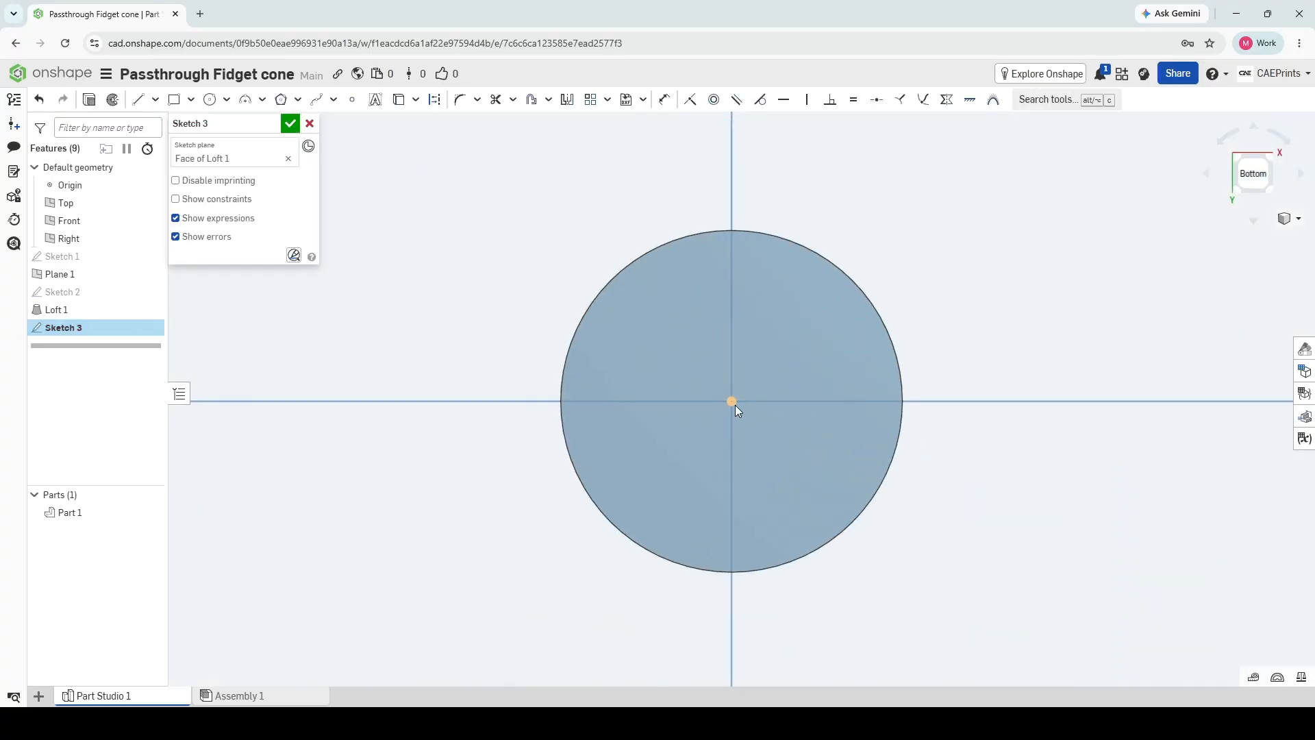
left_click(210, 100)
scroll(731, 403, "up", 3)
left_click(730, 399)
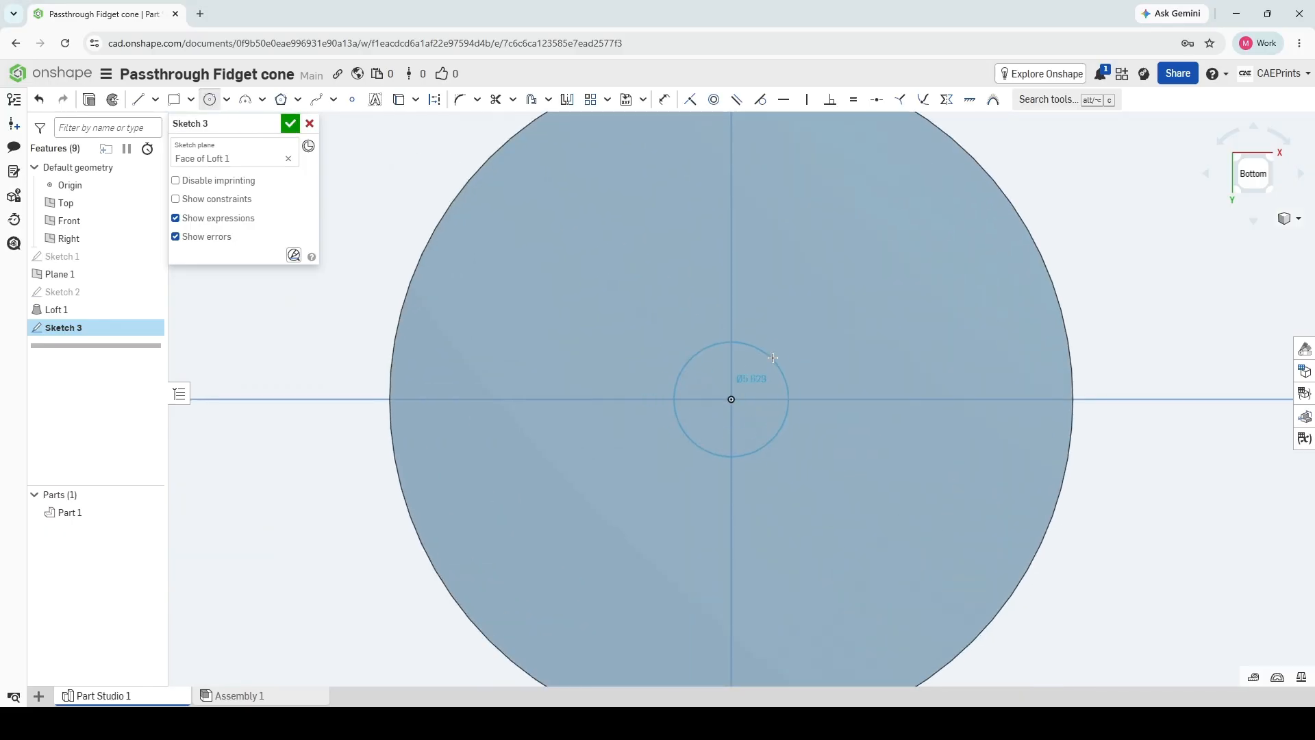
left_click(782, 340)
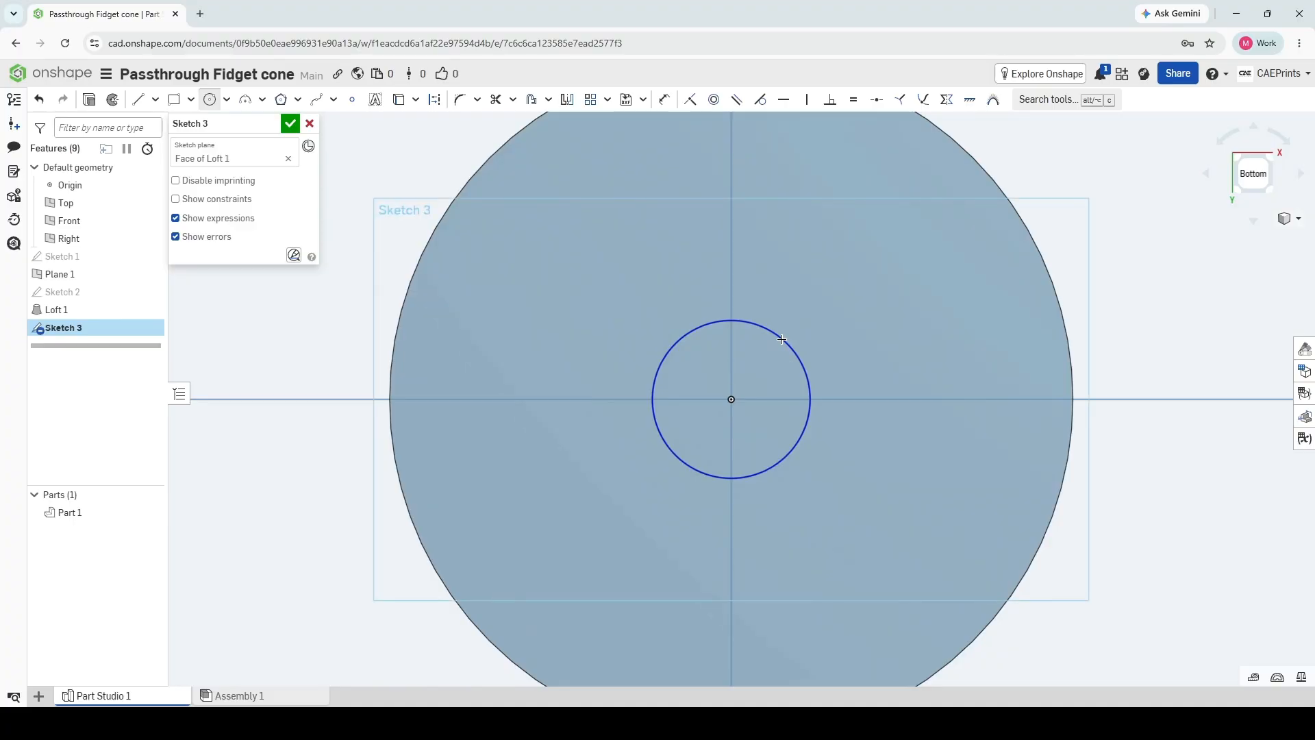
type("10")
key("Return")
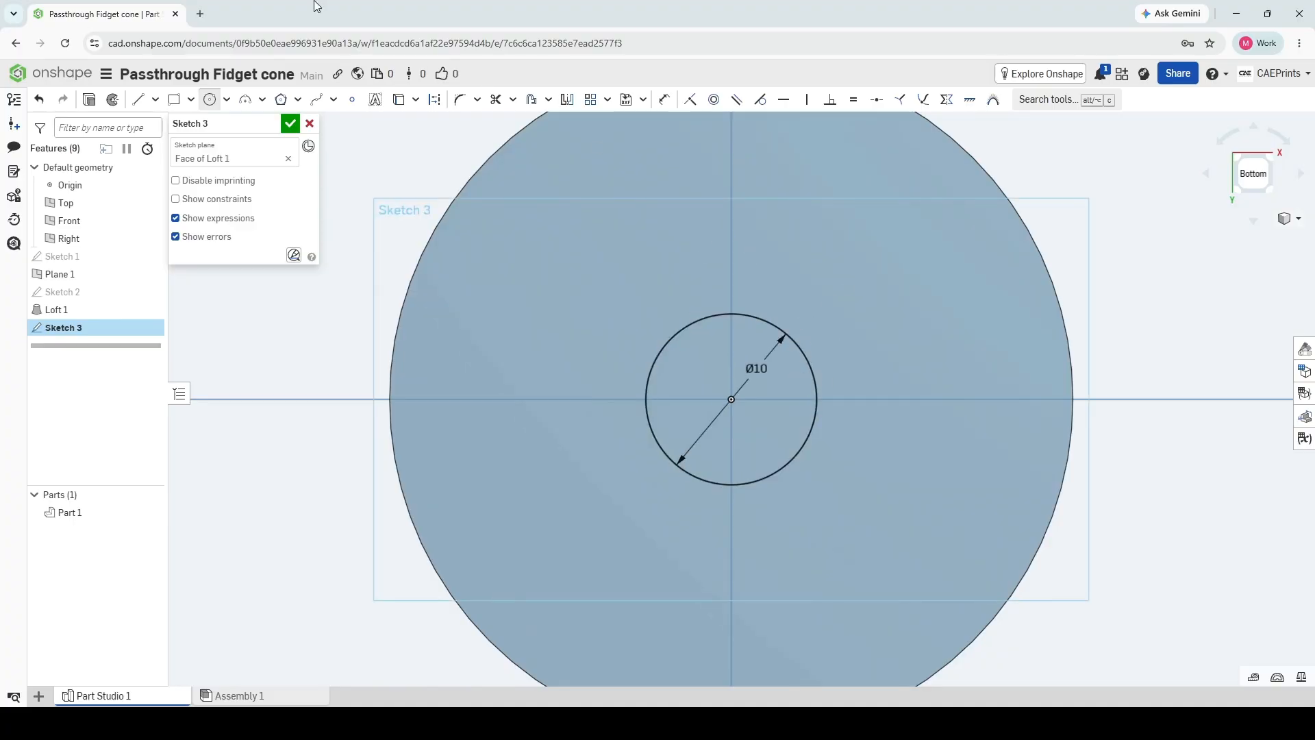
Draw a vertical and a horizontal midpoint line through the origin, each spanning the full 10 mm circle.
left_click(156, 100)
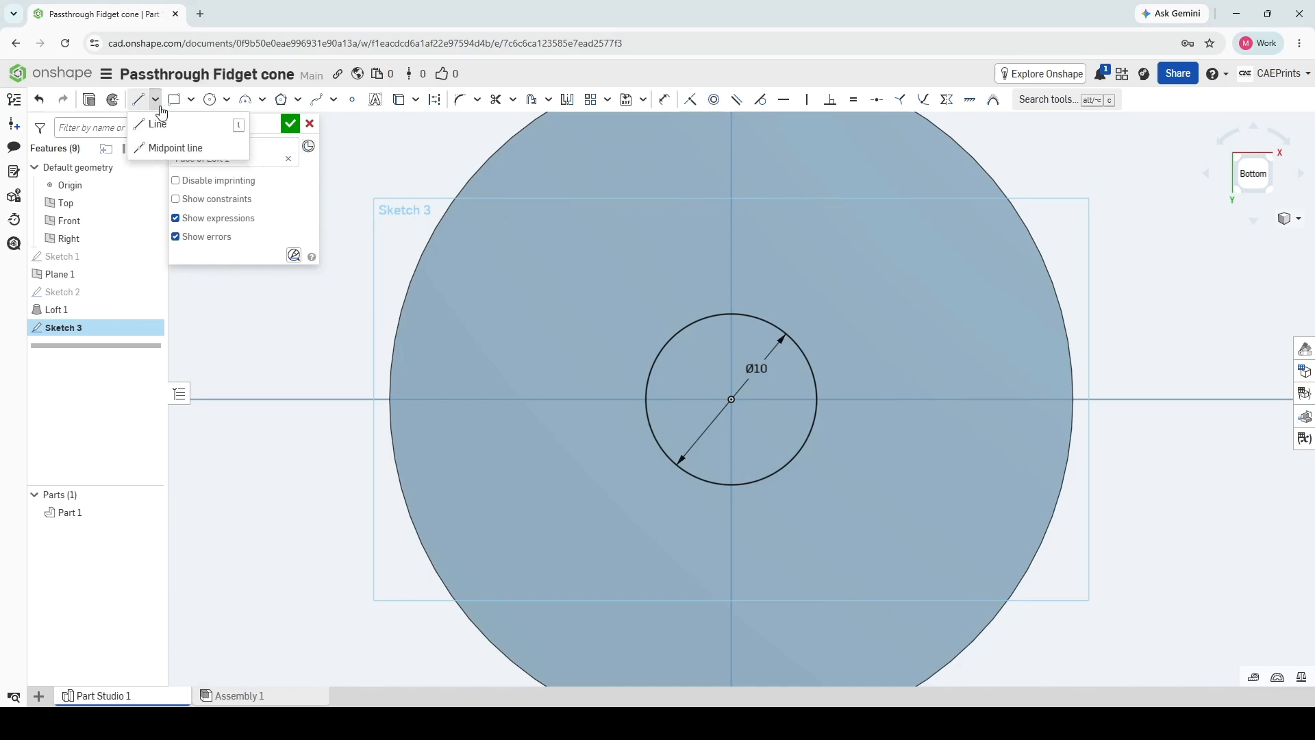
left_click(176, 148)
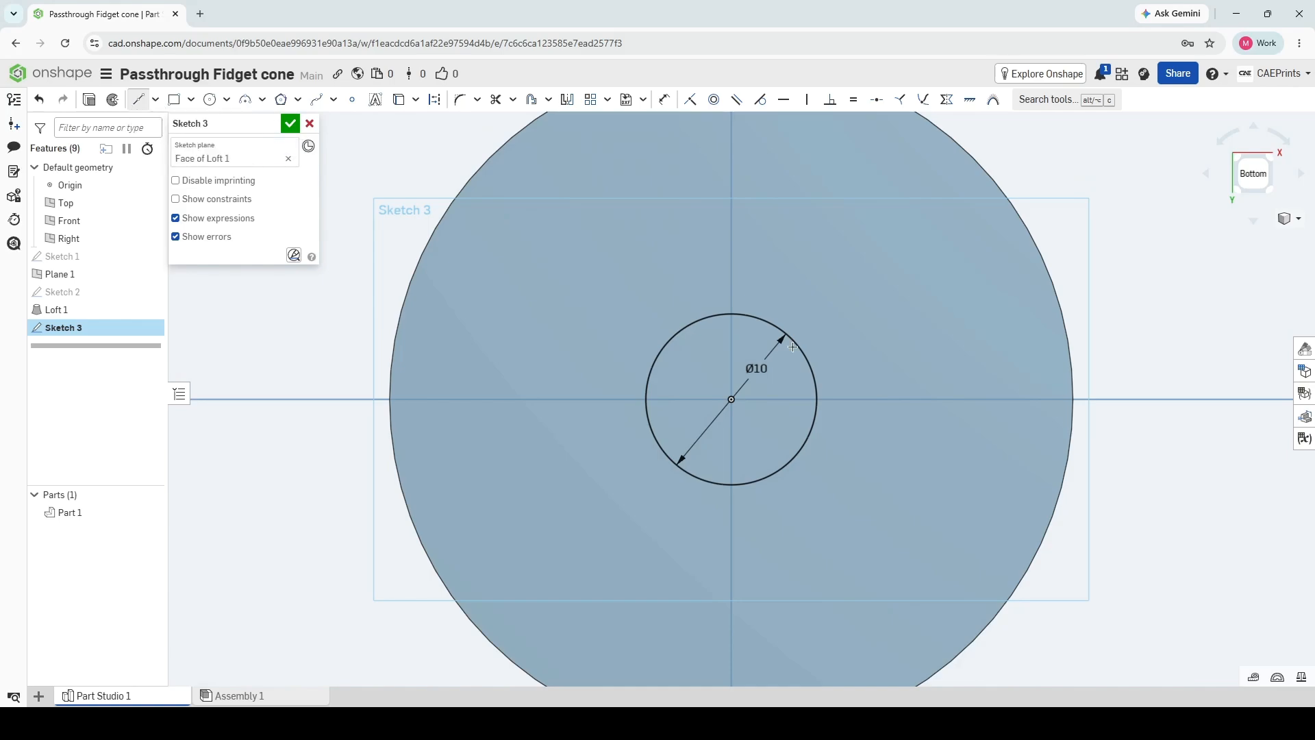
left_click(731, 400)
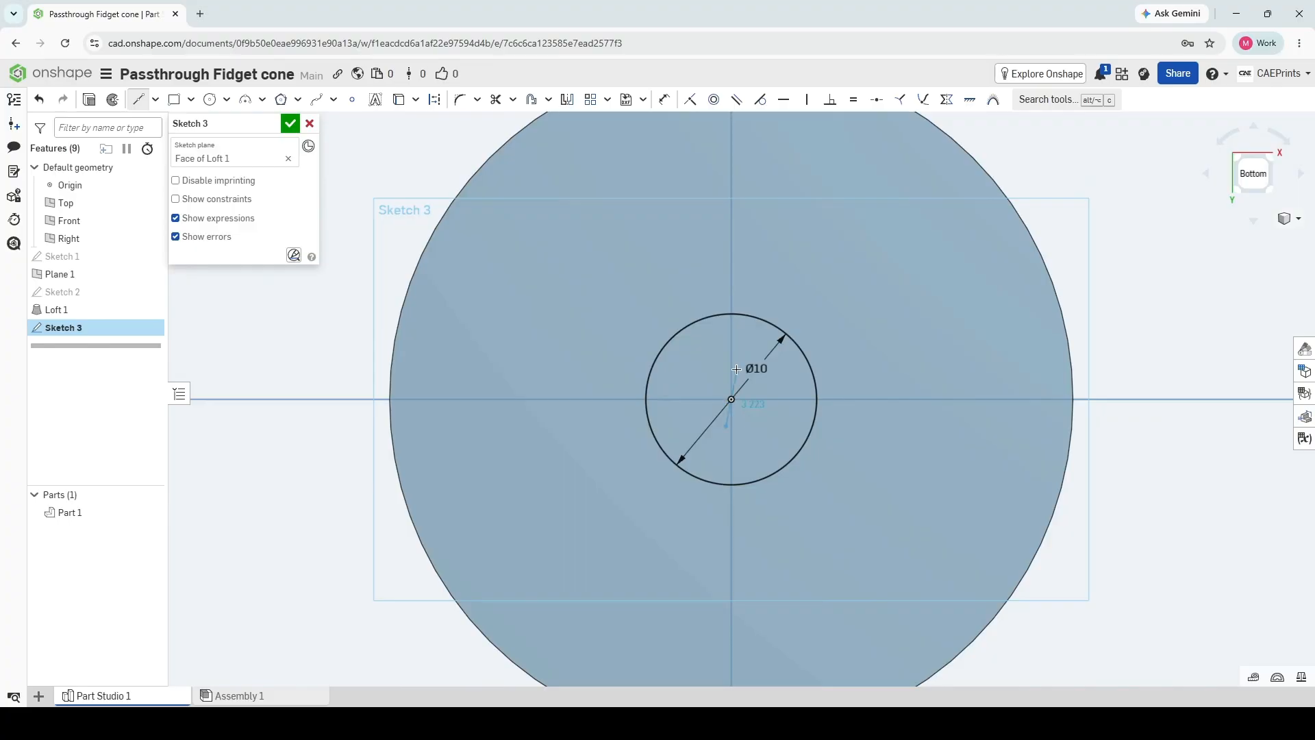
left_click(729, 315)
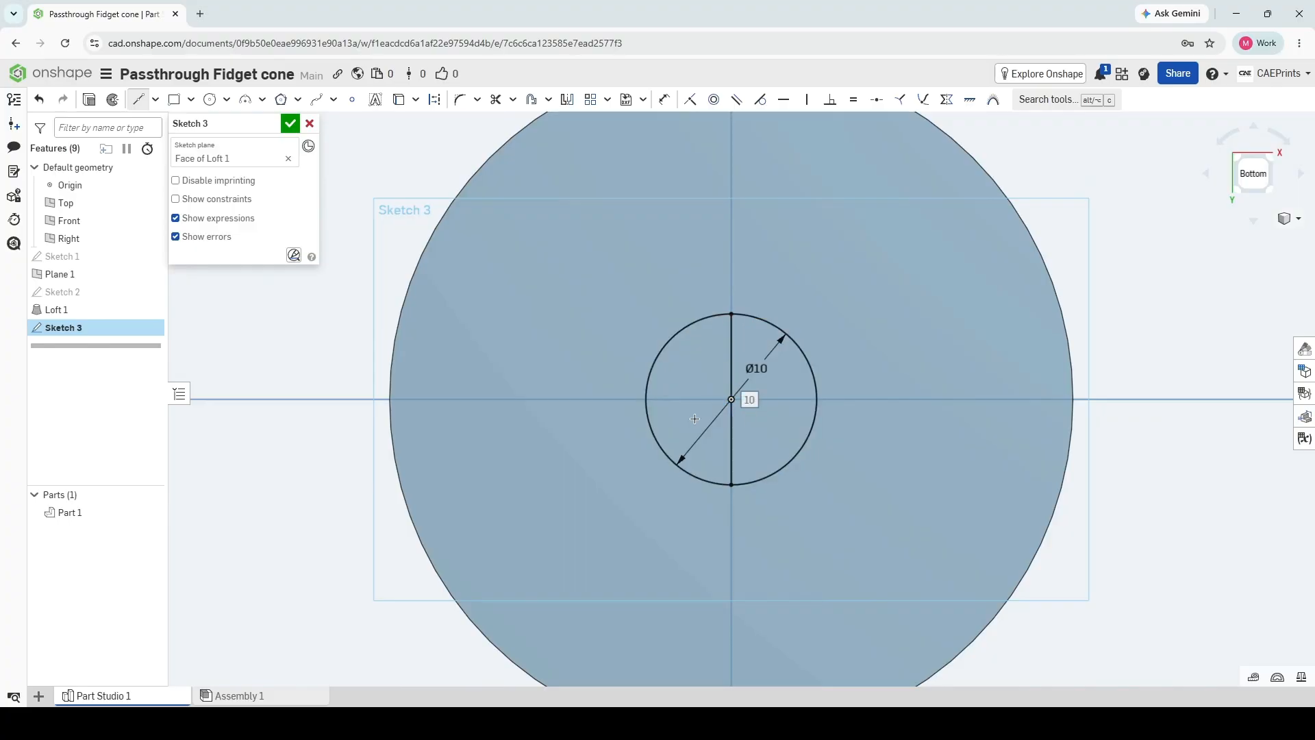
left_click(731, 399)
left_click(815, 400)
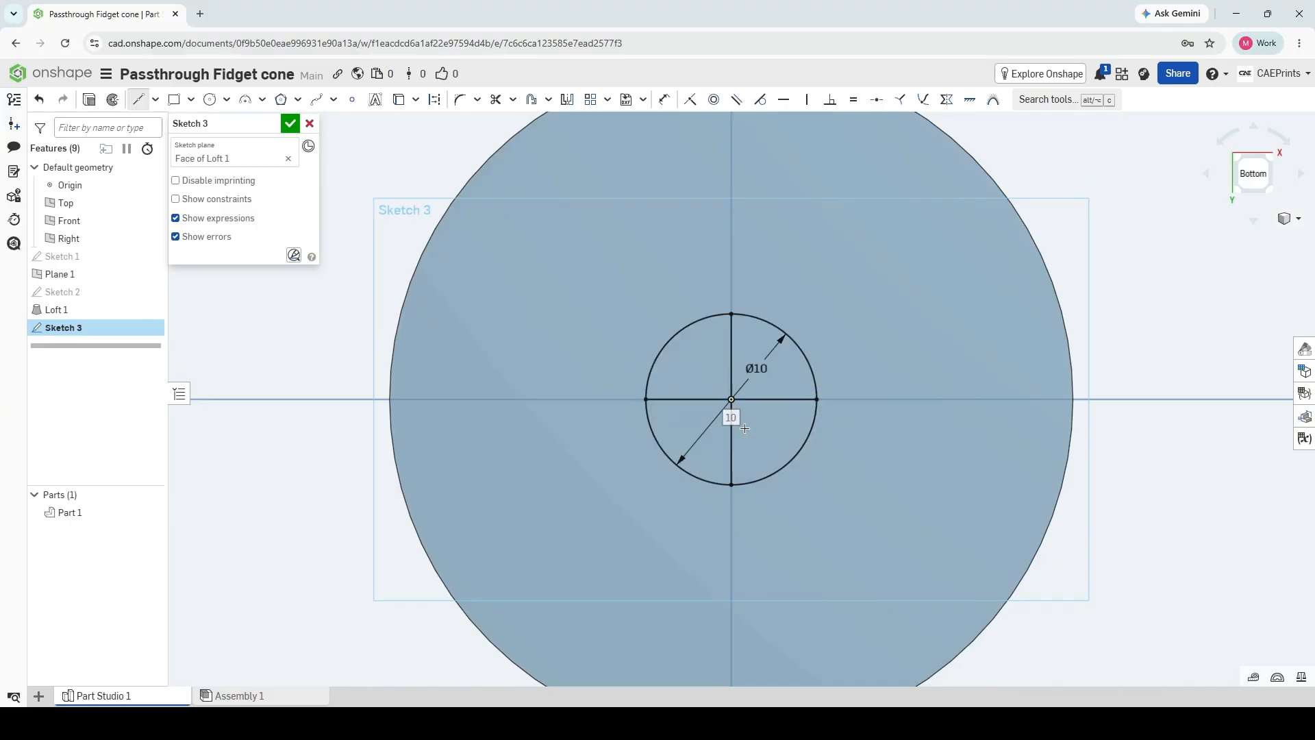
Draw a slanted midpoint line across the circle, upper end left of vertical, and dimension it at 30° to the vertical line.
left_click(732, 399)
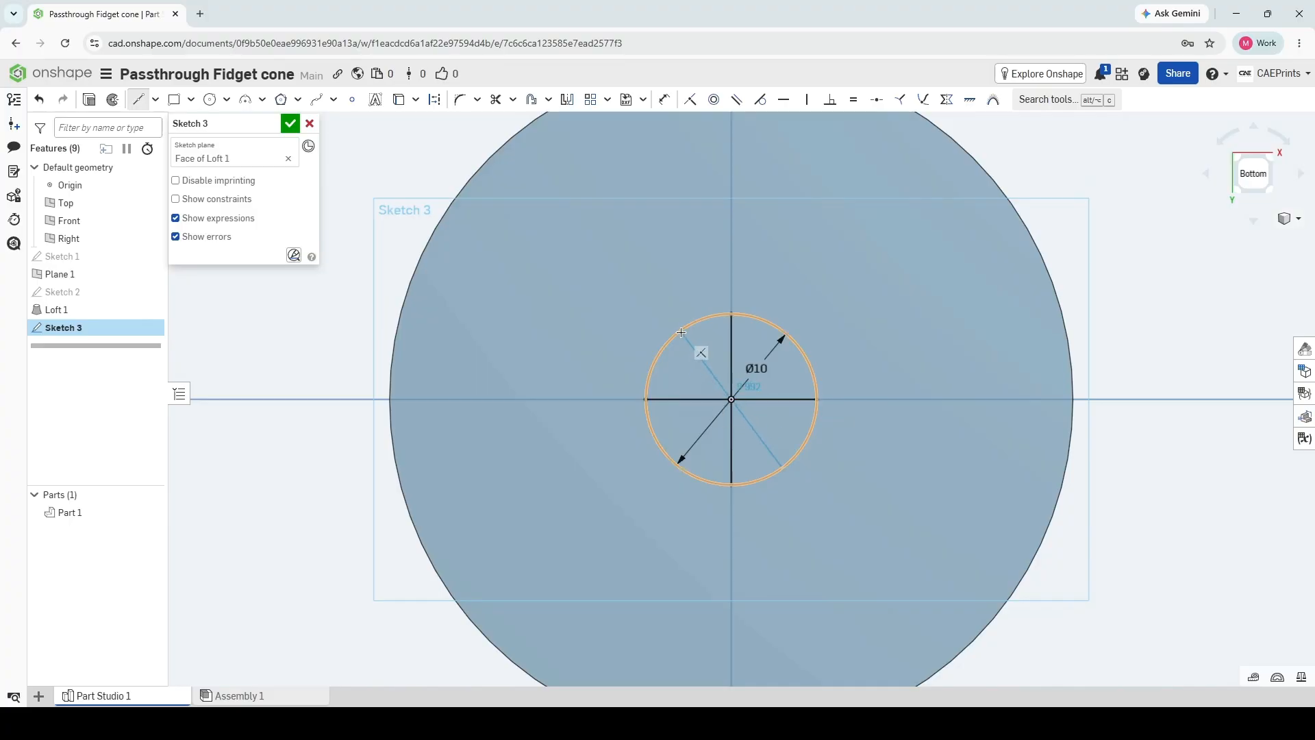
left_click(681, 333)
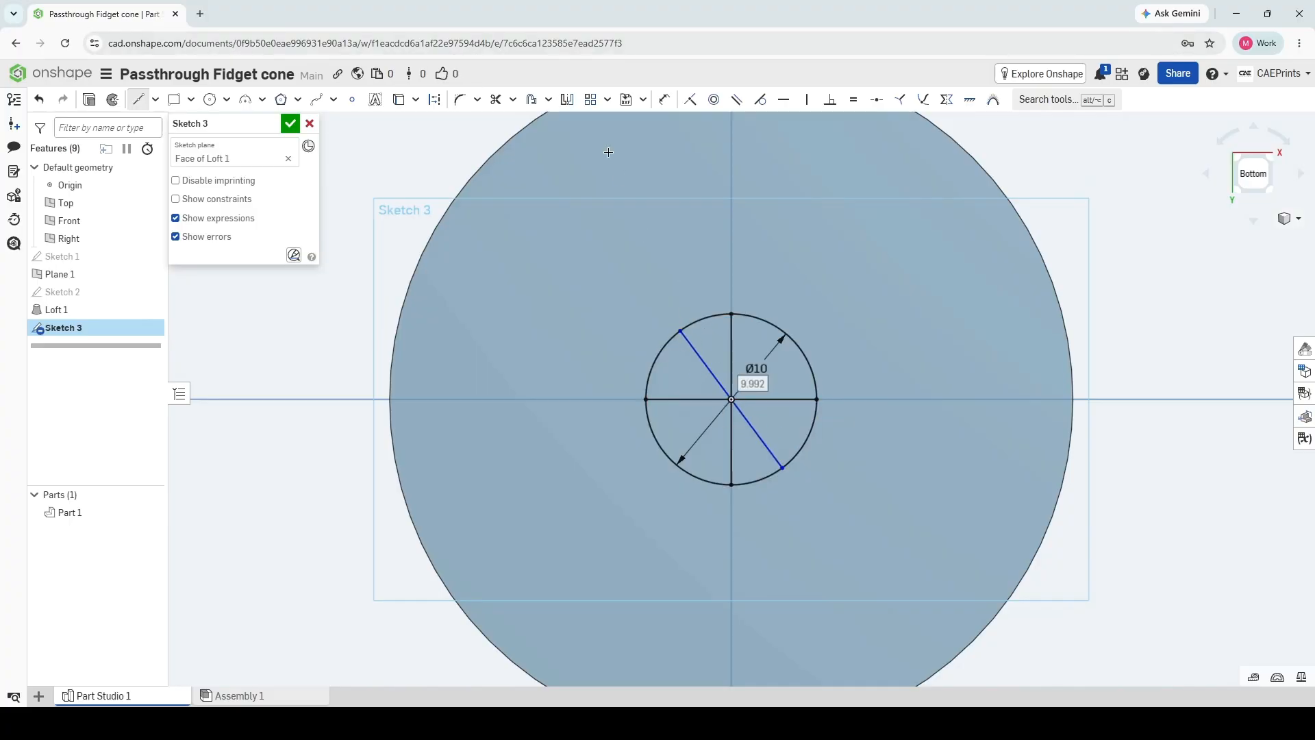
left_click(666, 103)
scroll(709, 339, "up", 3)
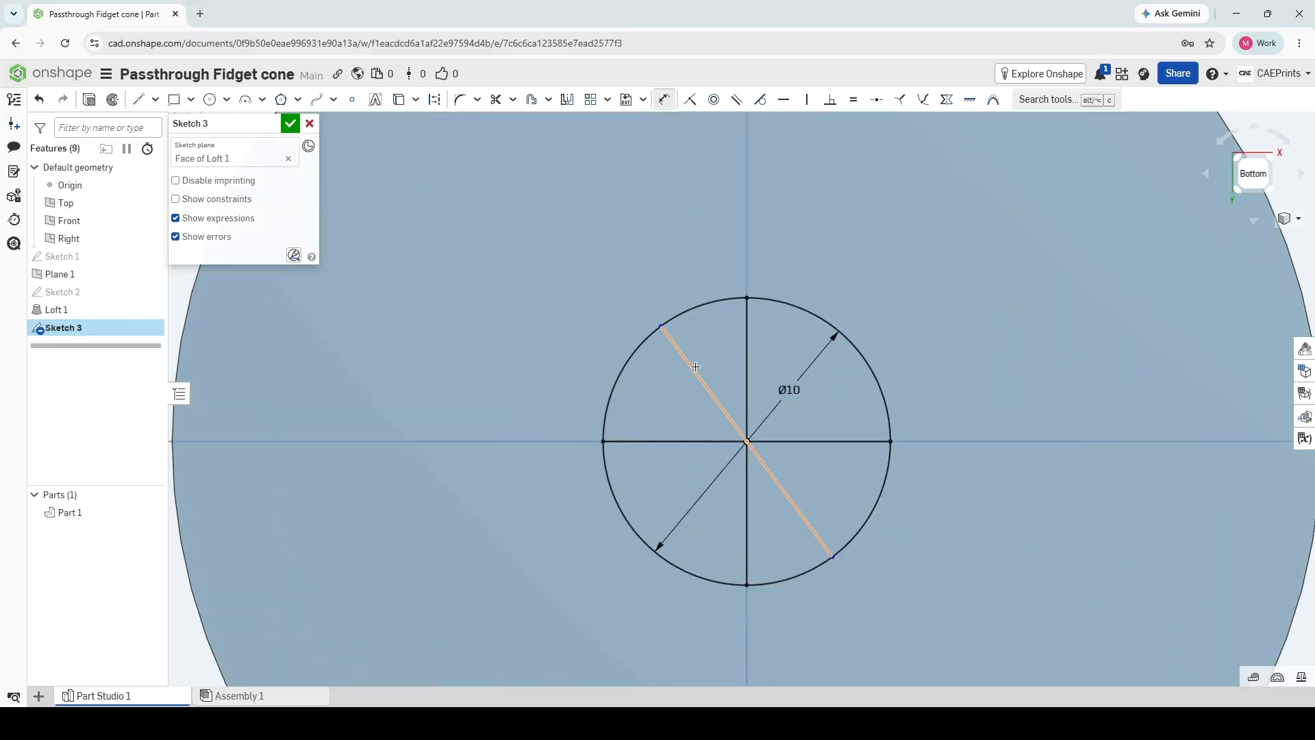
left_click(695, 366)
left_click(746, 360)
left_click(713, 341)
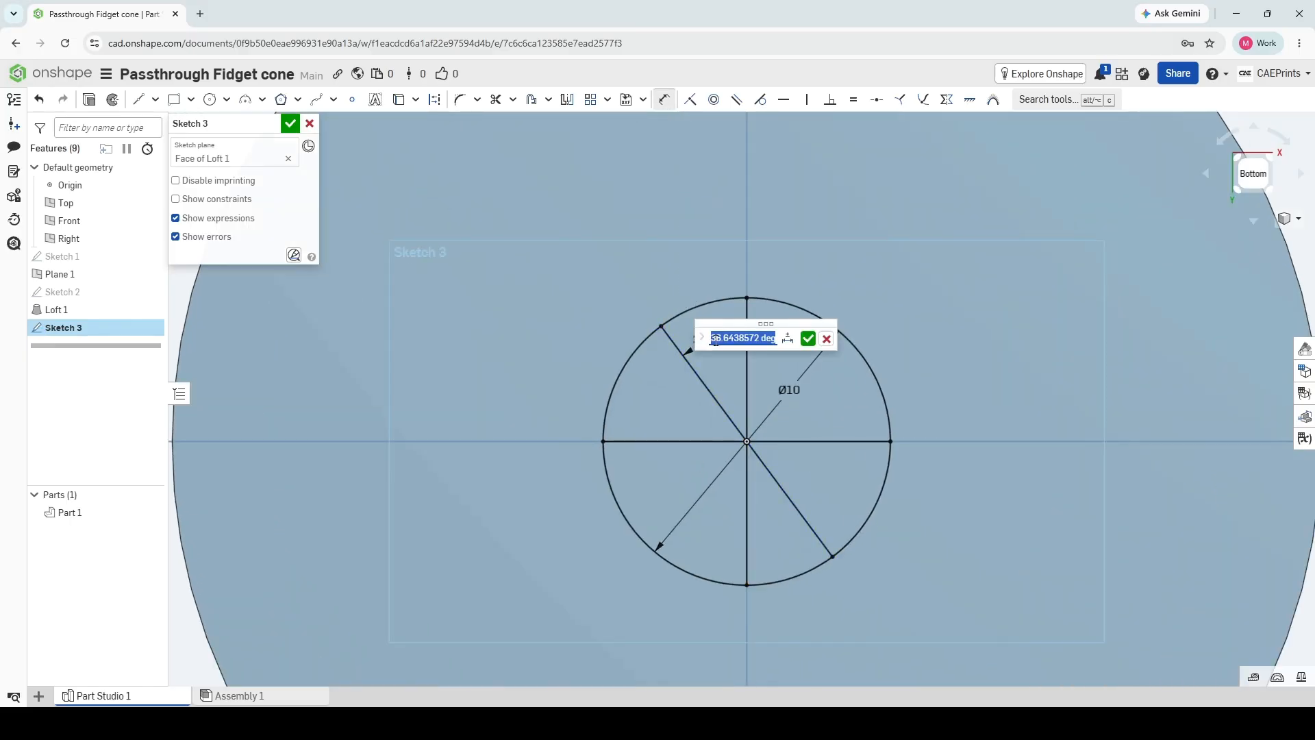
type("30")
key("Return")
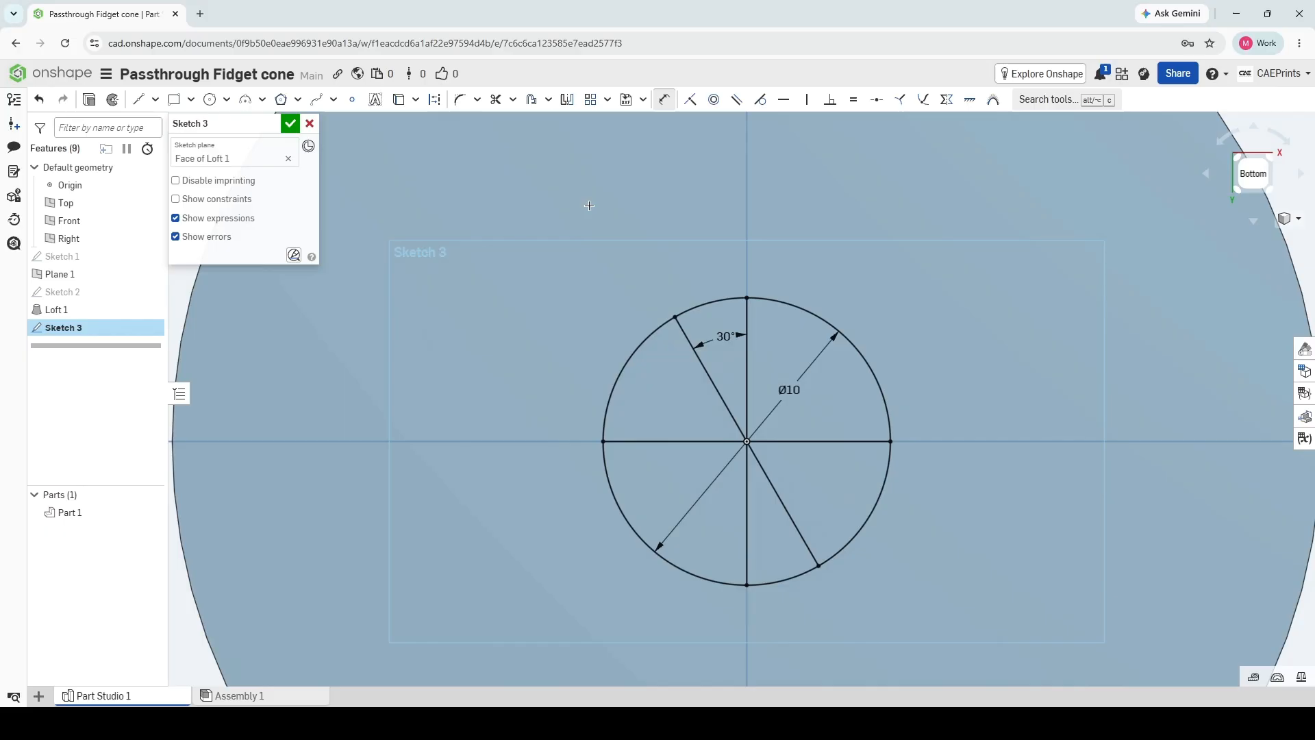
Add an opposite slanted midpoint line across the circle, upper end right of vertical, and dimension it at 30° to the vertical line.
left_click(138, 99)
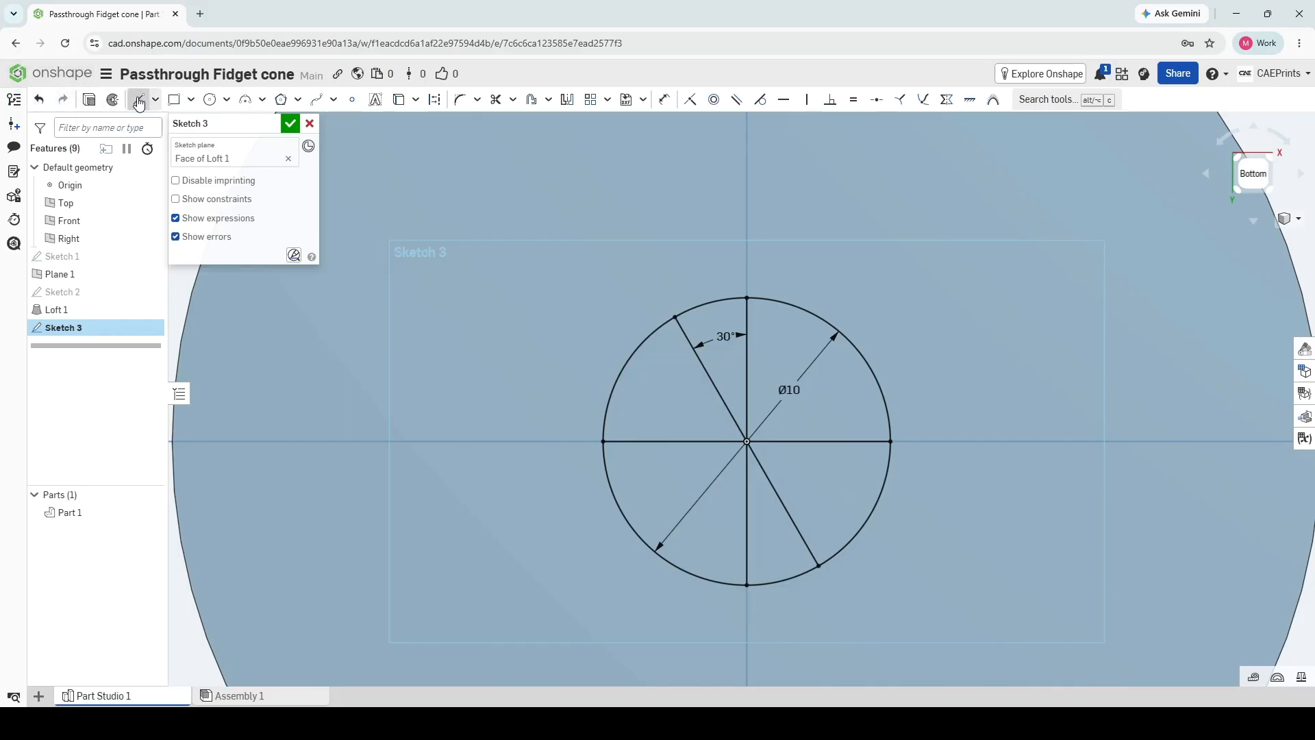
left_click(746, 442)
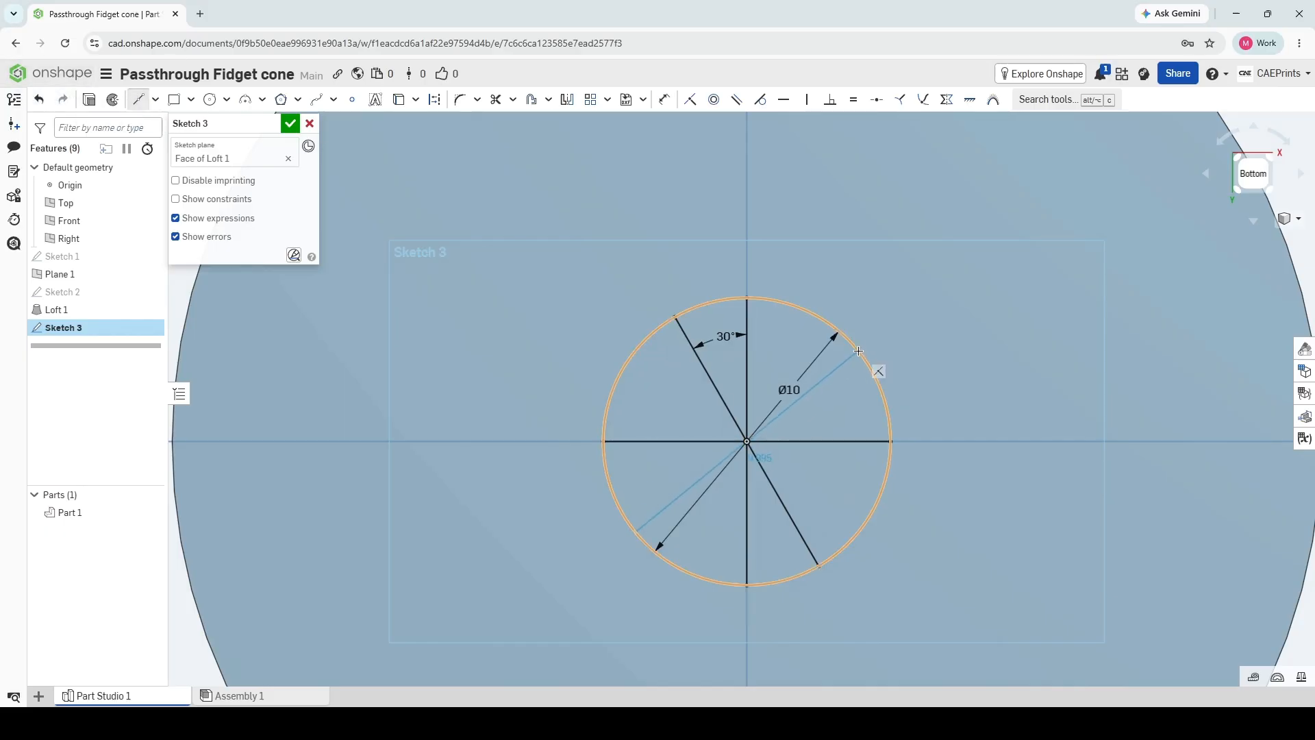
left_click(859, 351)
left_click(664, 99)
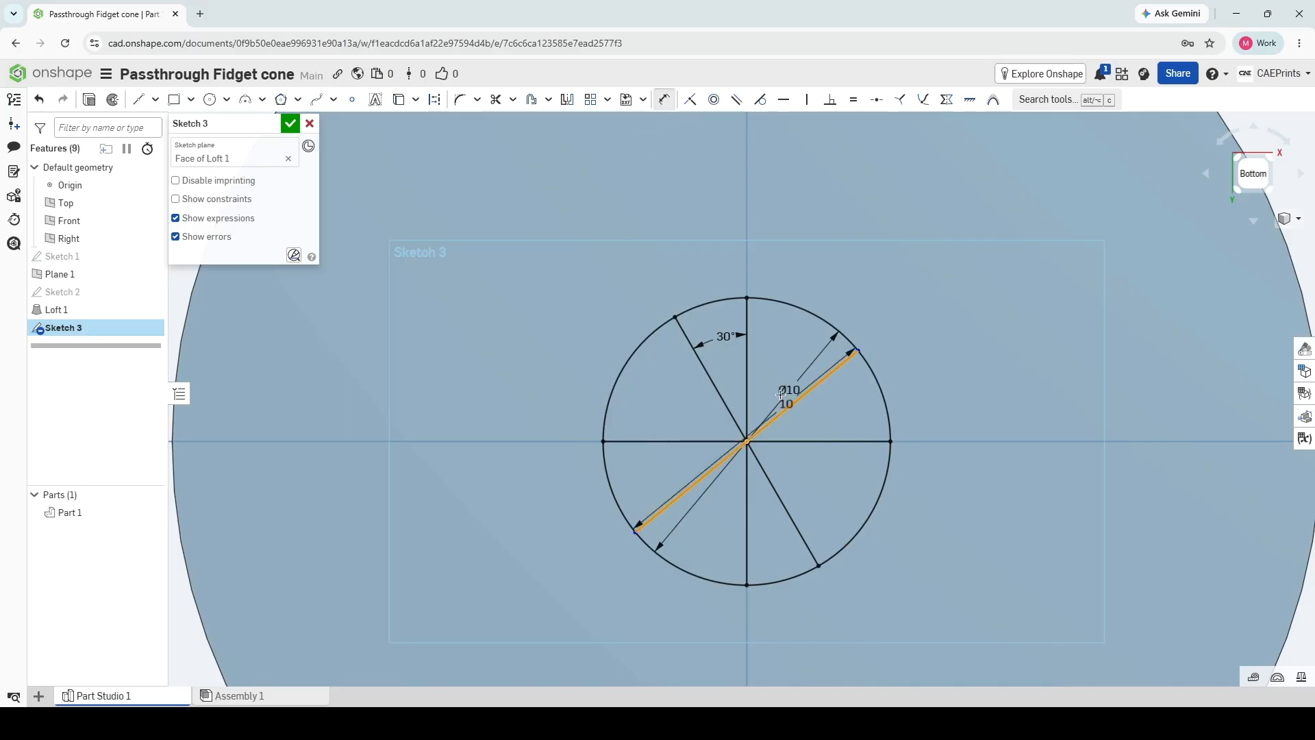
left_click(746, 369)
left_click(768, 344)
type("30")
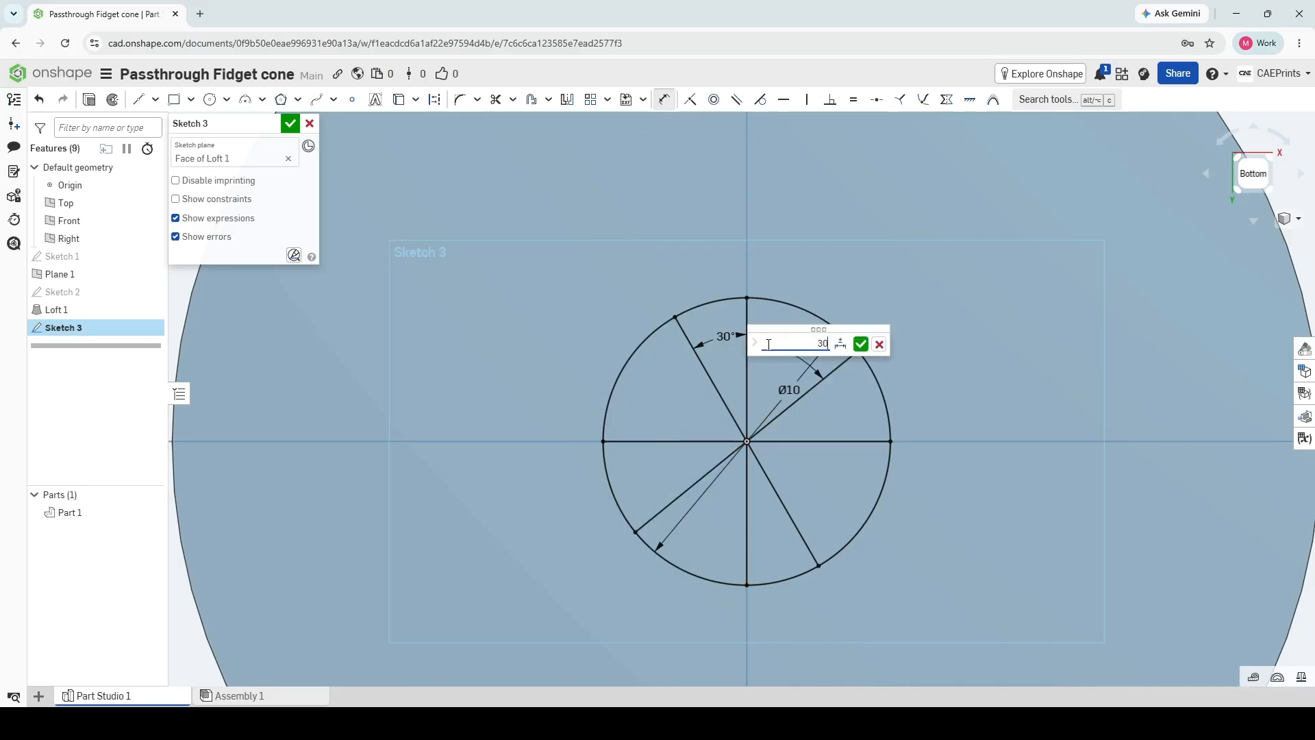
key("Return")
left_click(663, 99)
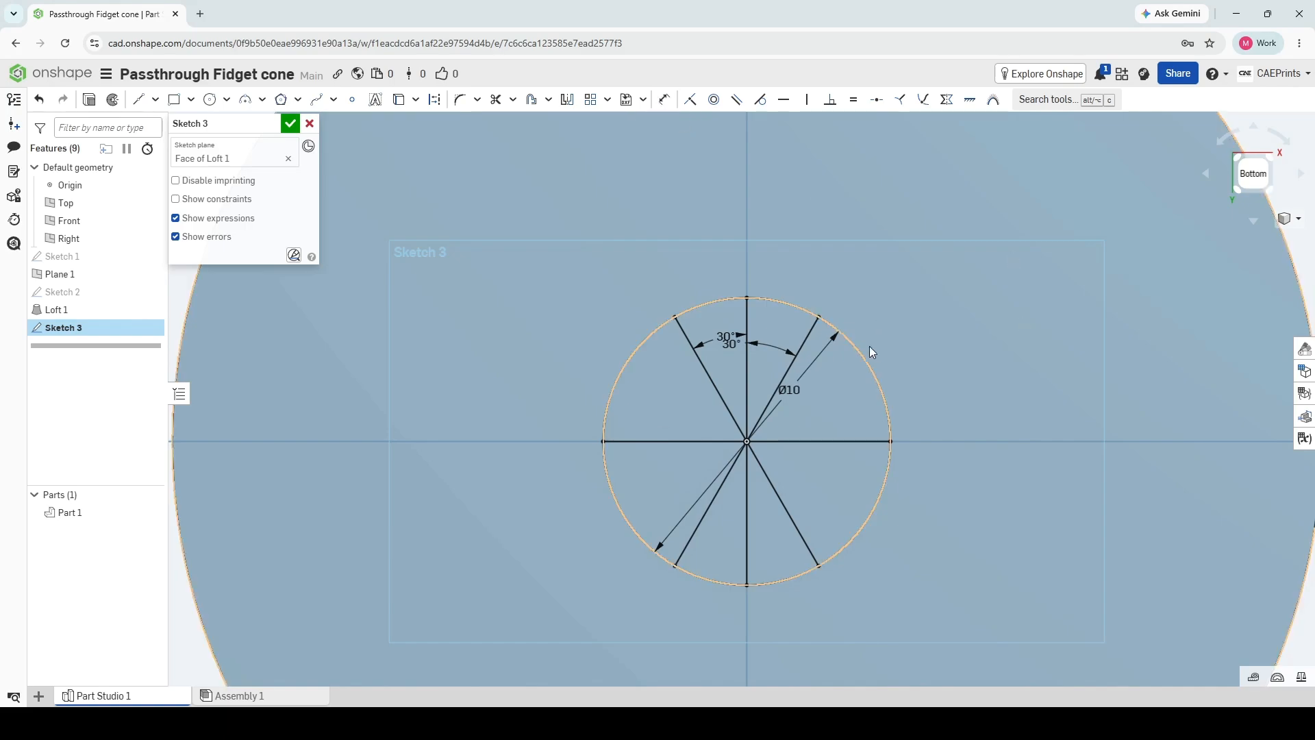
Draw a 12 mm vertical line upward from the top point of the 10 mm circle.
left_click(156, 99)
left_click(173, 125)
middle_click_drag(746, 298, 683, 374)
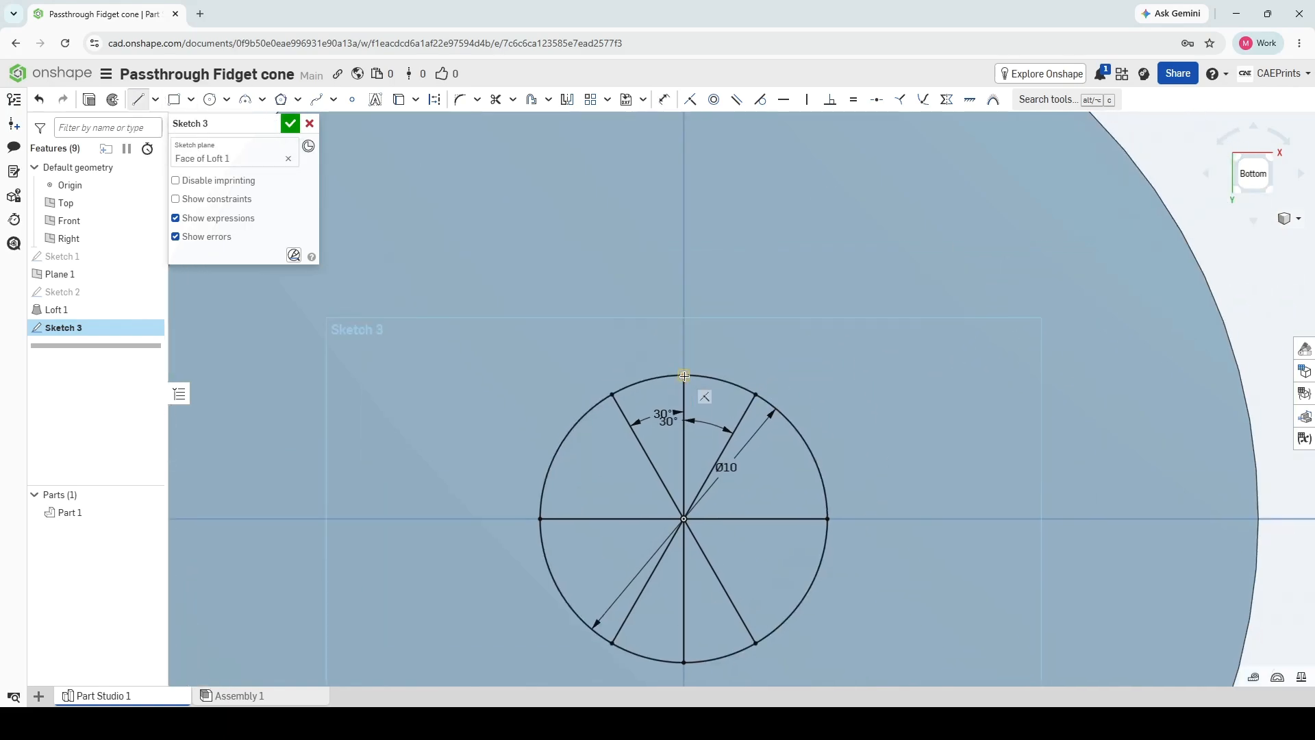
left_click(683, 374)
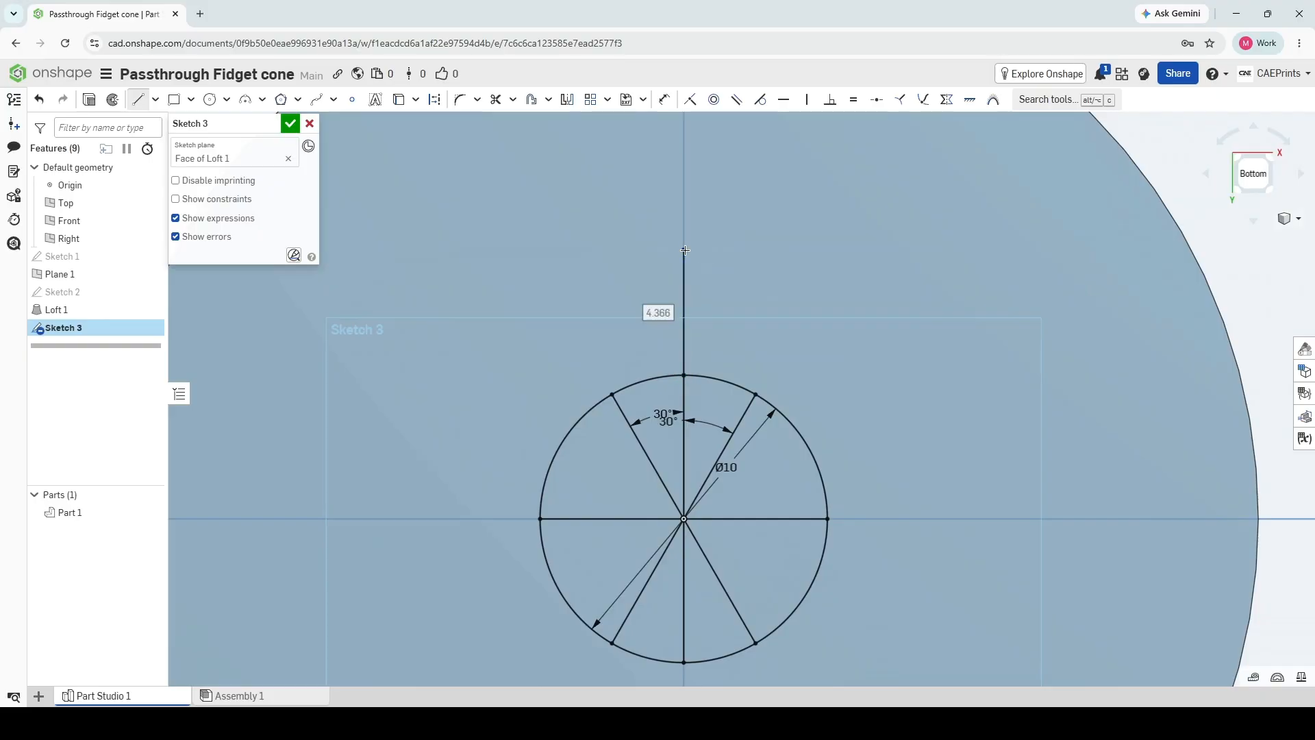
type("12")
key("Return")
scroll(884, 318, "down", 3)
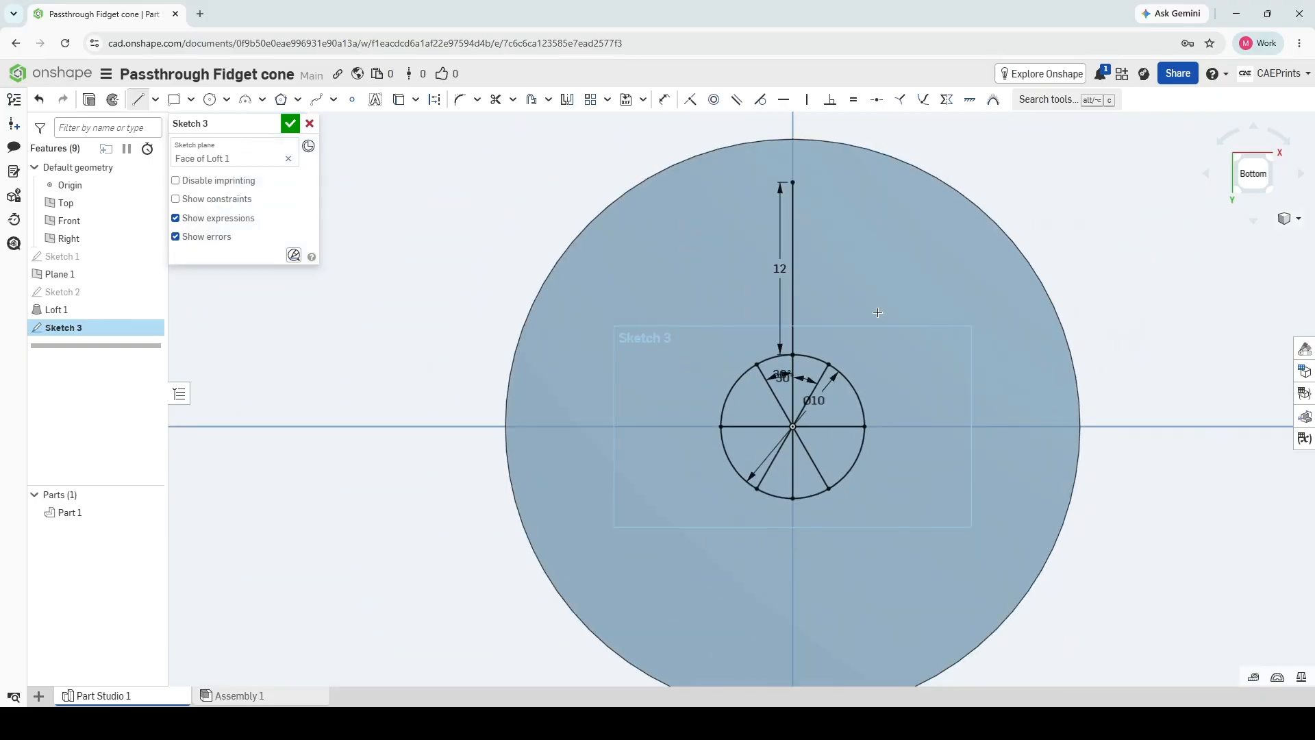
middle_click_drag(853, 310, 741, 343)
left_click(134, 98)
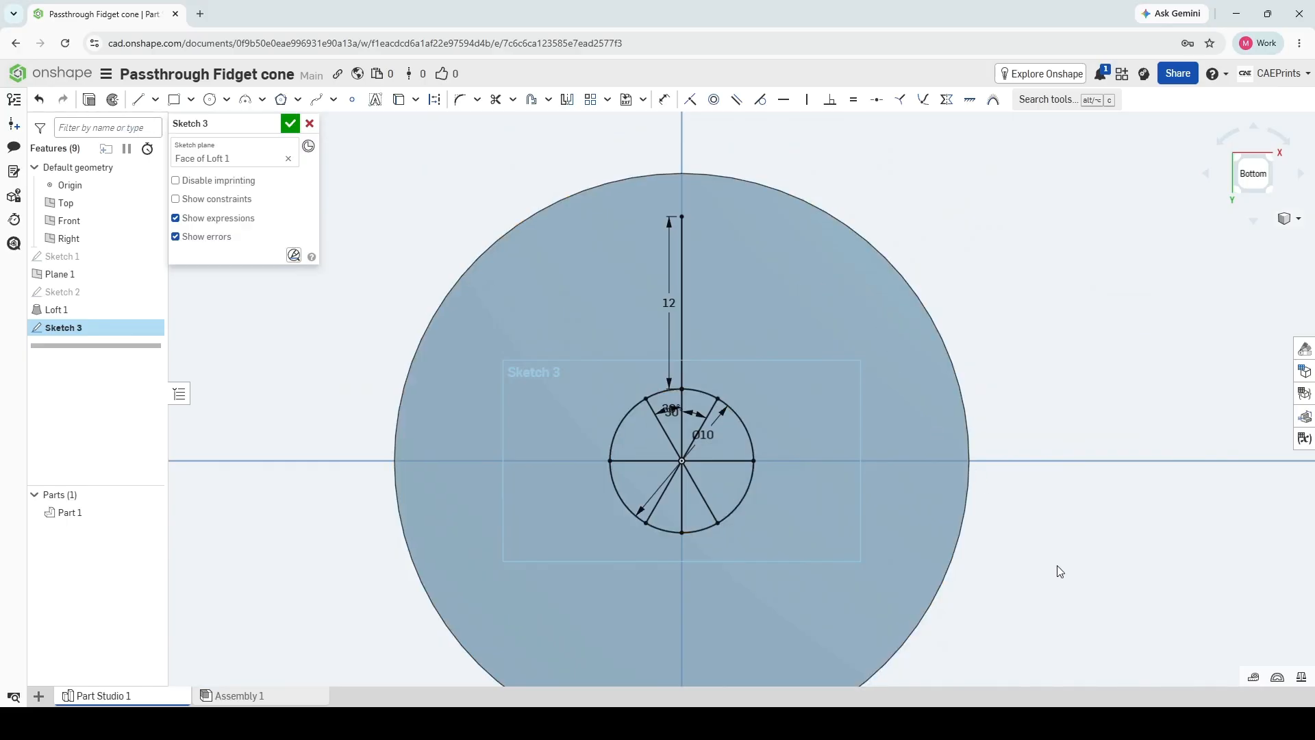
Convert the circle and all the sketched lines to construction geometry.
mouse_move(1073, 587)
left_mouse_down()
mouse_move(552, 137)
mouse_move(552, 162)
left_mouse_up()
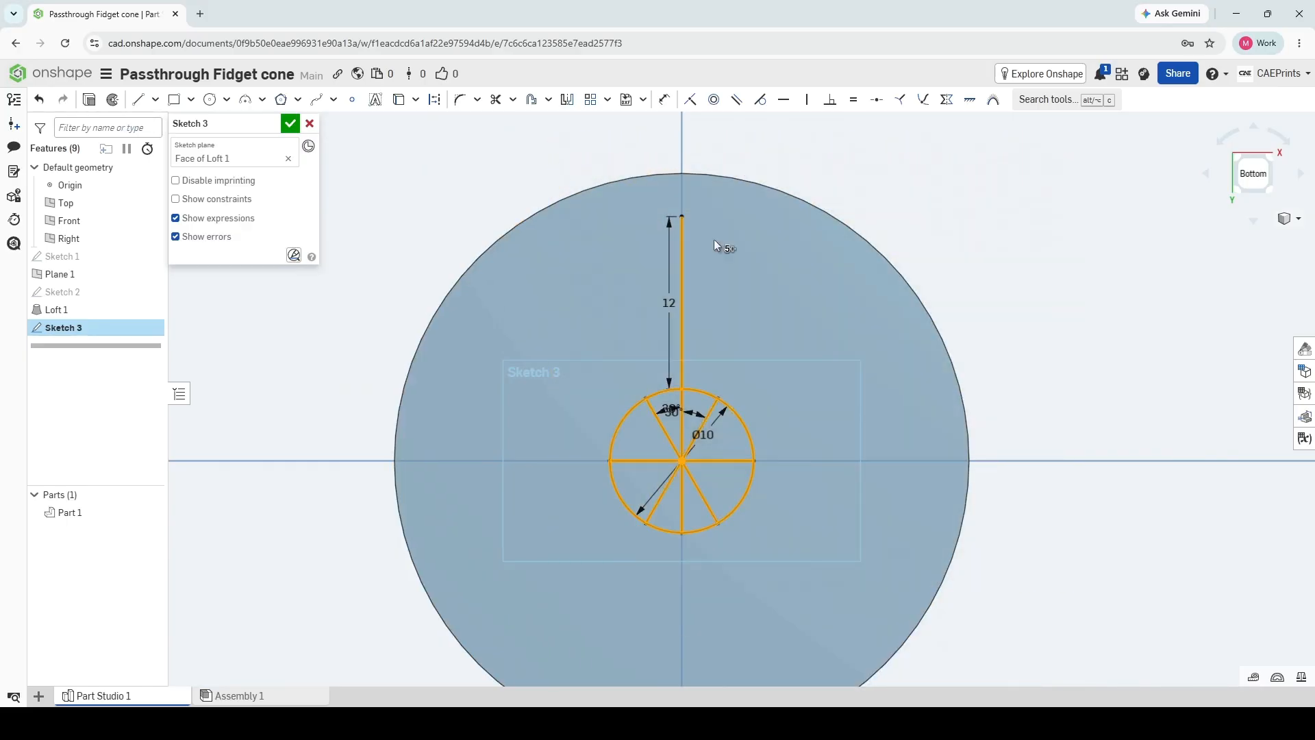
left_click(434, 99)
left_click(1065, 322)
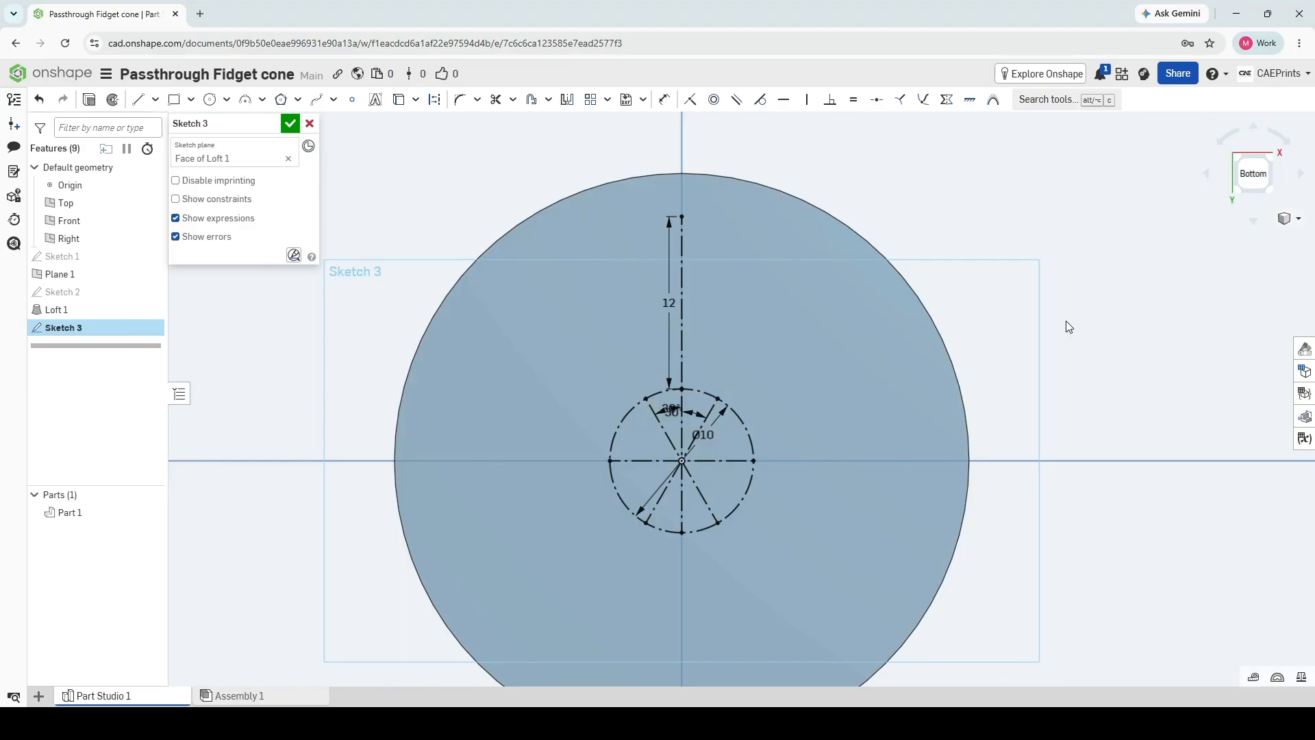
Draw a spline from the 12 mm line's upper end, bulging right, narrowing to a neck and ending at the right slanted line's upper endpoint.
left_click(316, 101)
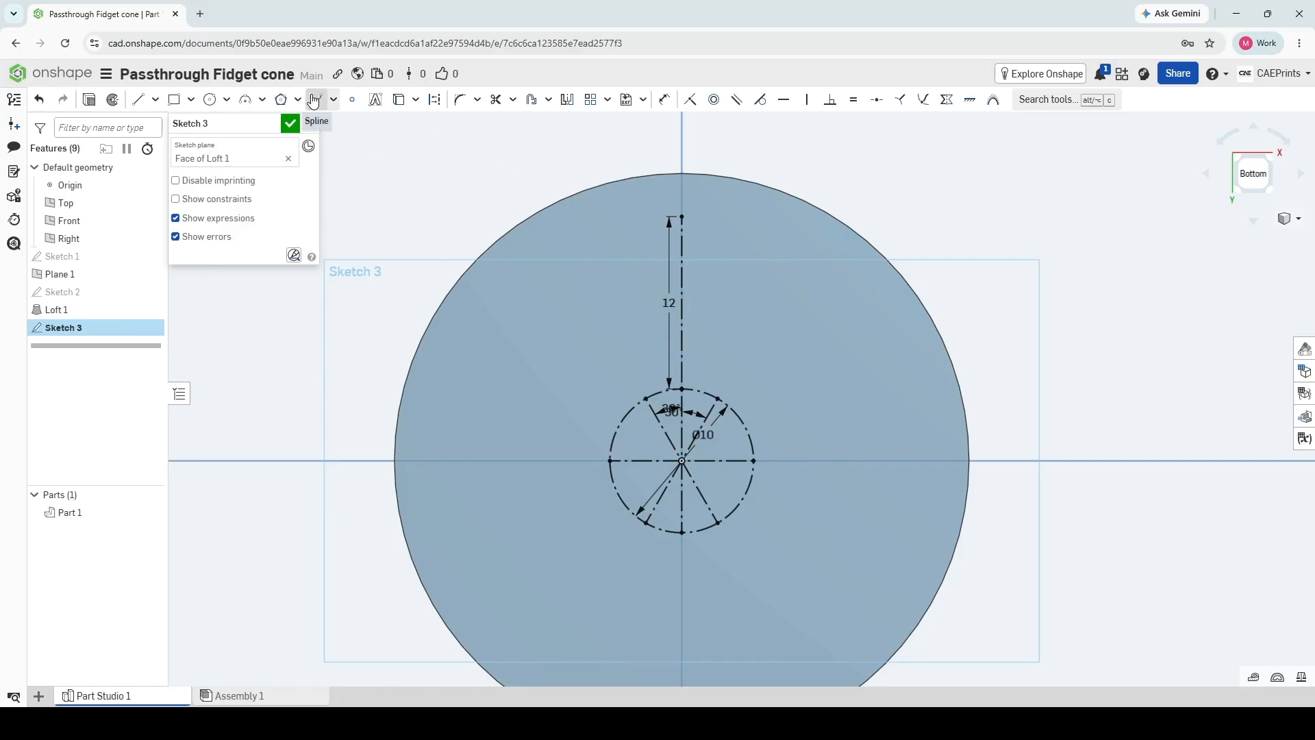
scroll(828, 310, "up", 3)
mouse_move(668, 242)
middle_mouse_down()
mouse_move(725, 265)
mouse_move(708, 289)
middle_mouse_up()
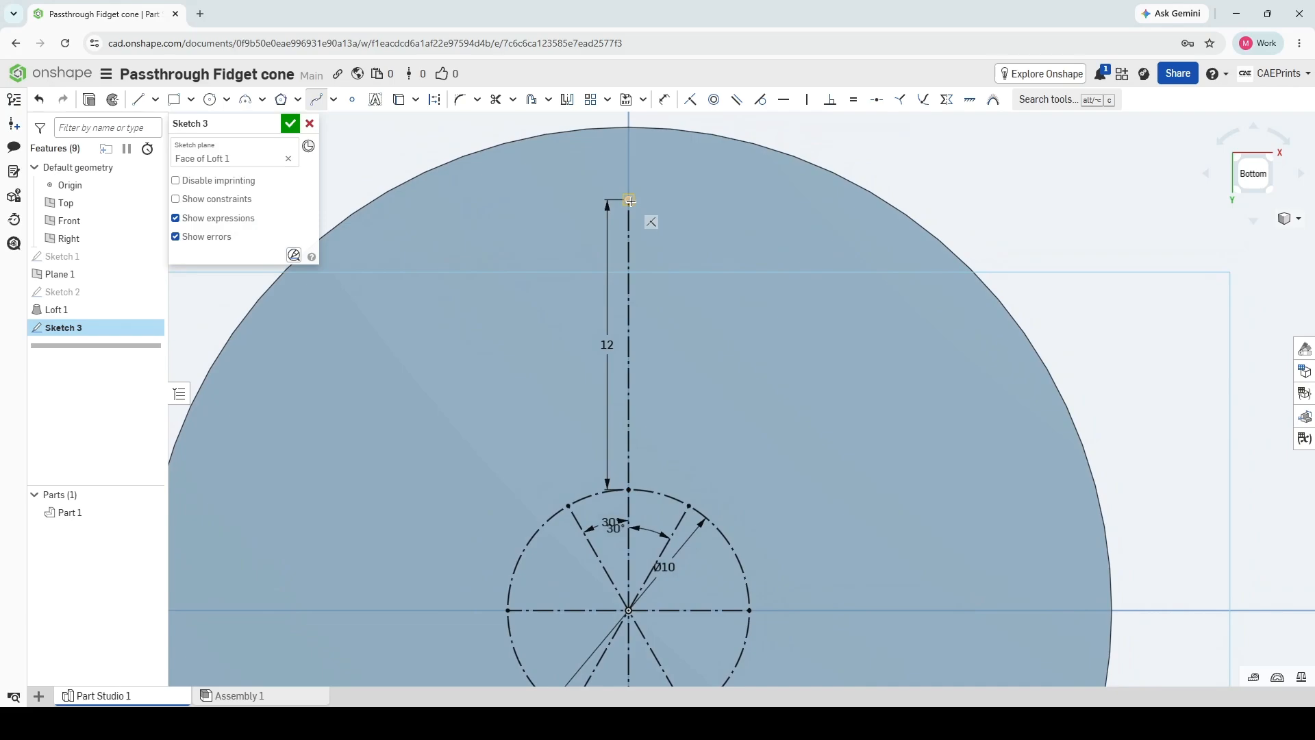
left_click(630, 202)
left_click(698, 223)
left_click(673, 313)
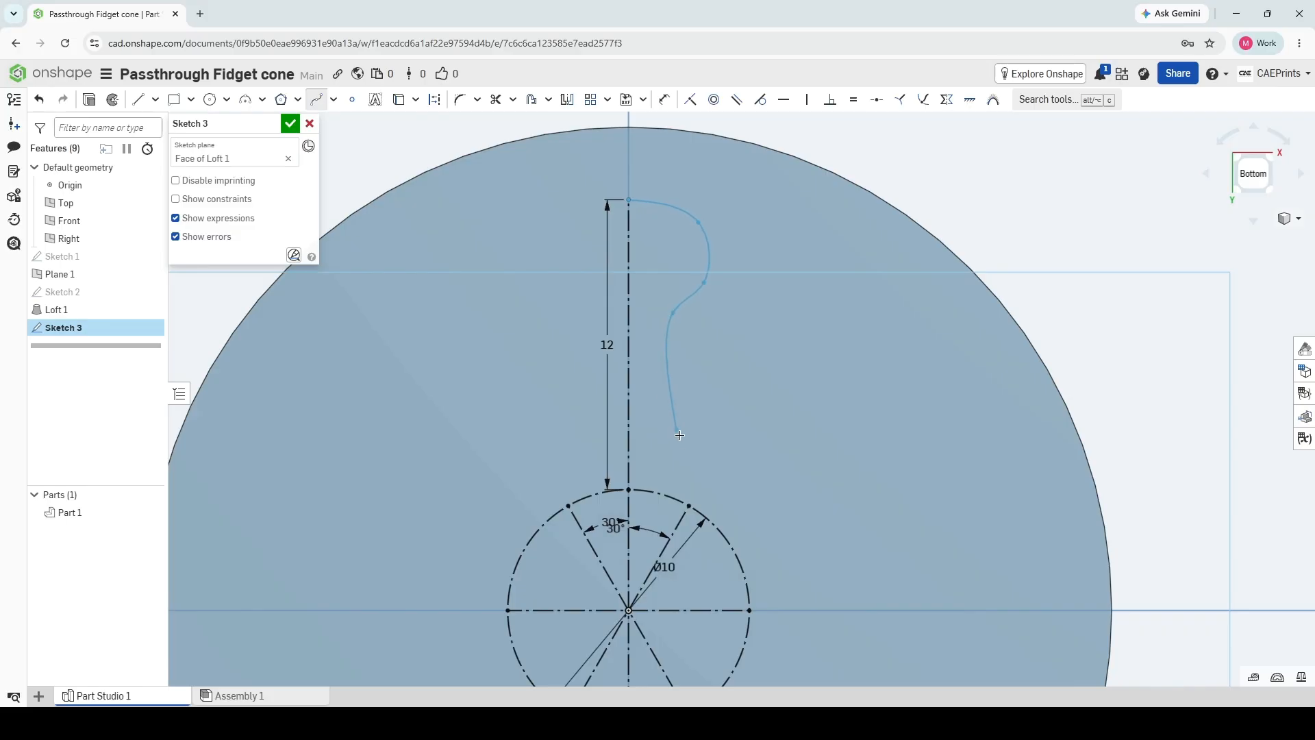
double_click(690, 503)
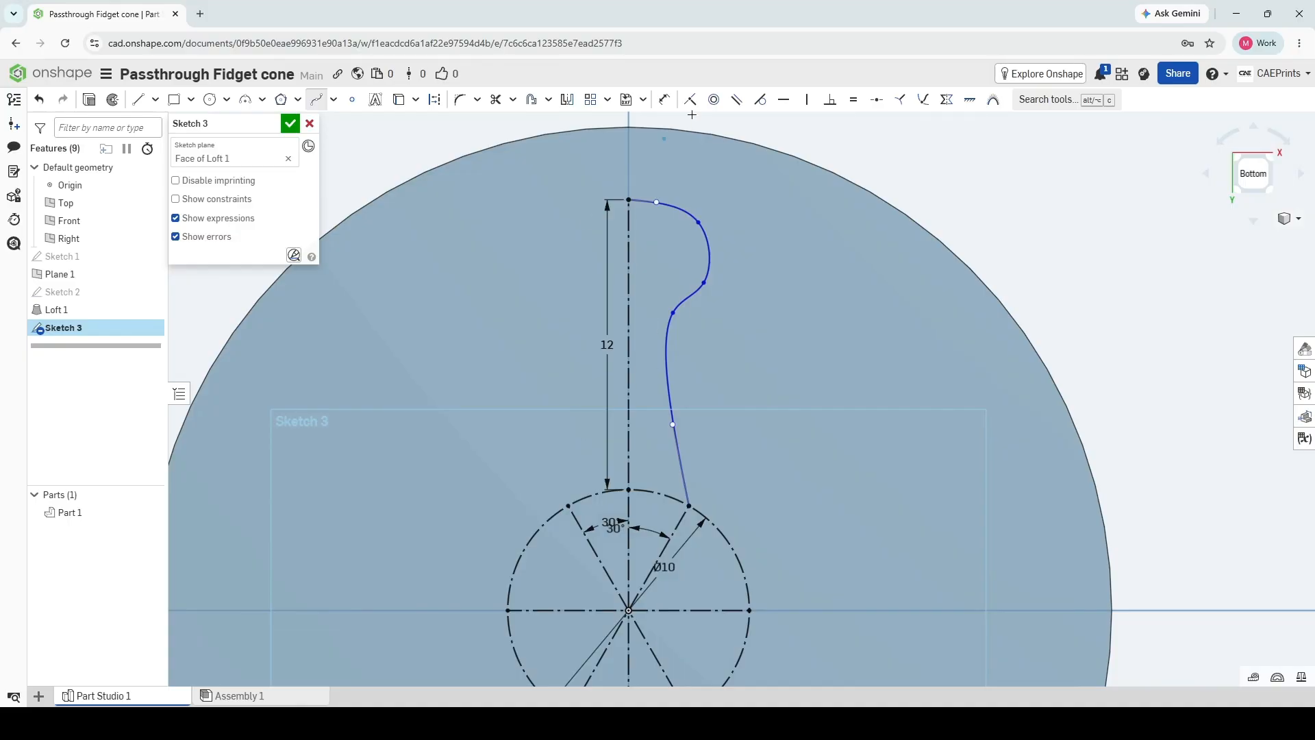
Mirror the spline across the 12 mm vertical construction line to form a closed-topped lobe.
left_click(567, 99)
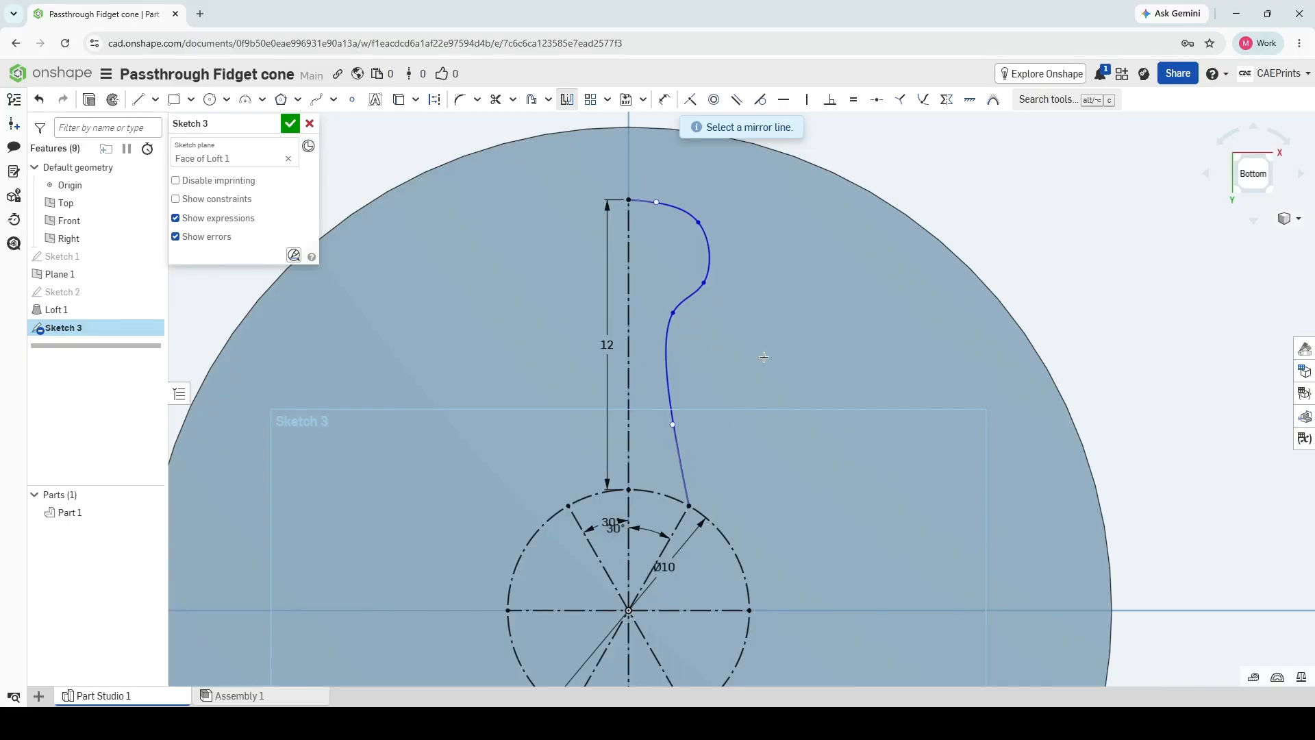
left_click(628, 399)
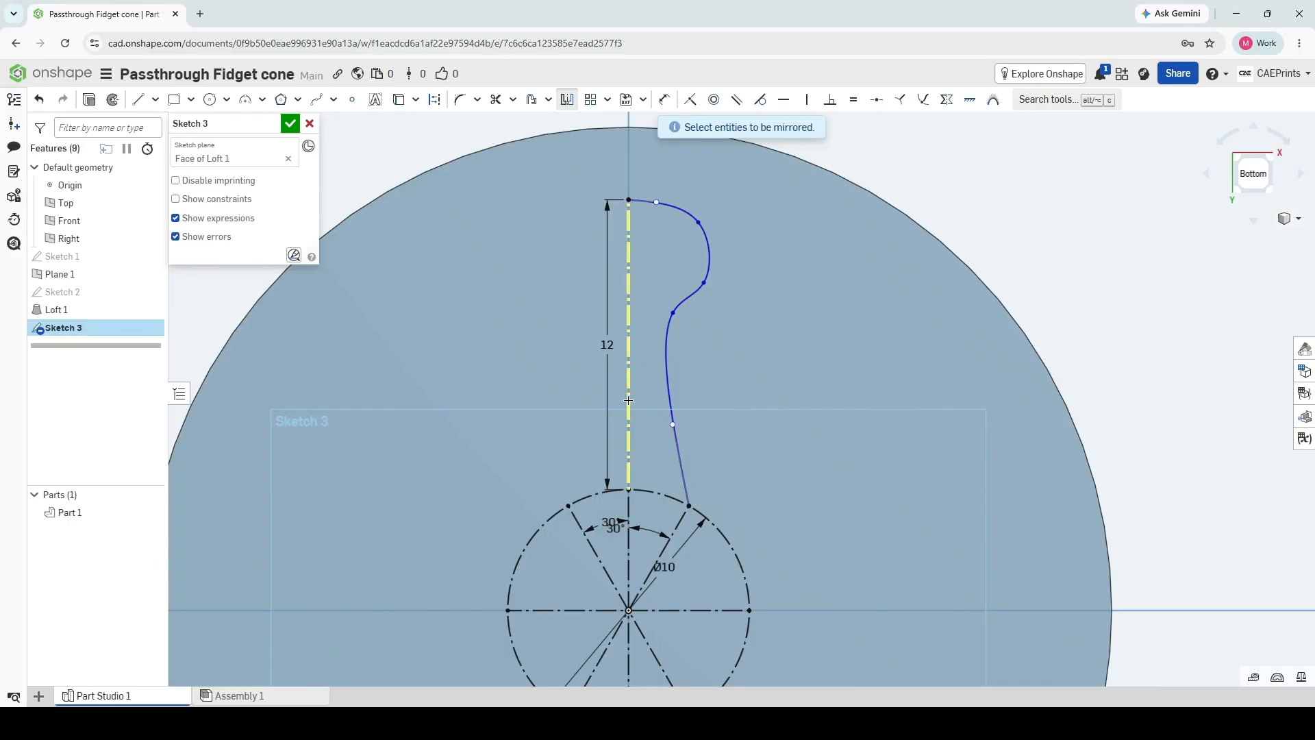
left_click(667, 336)
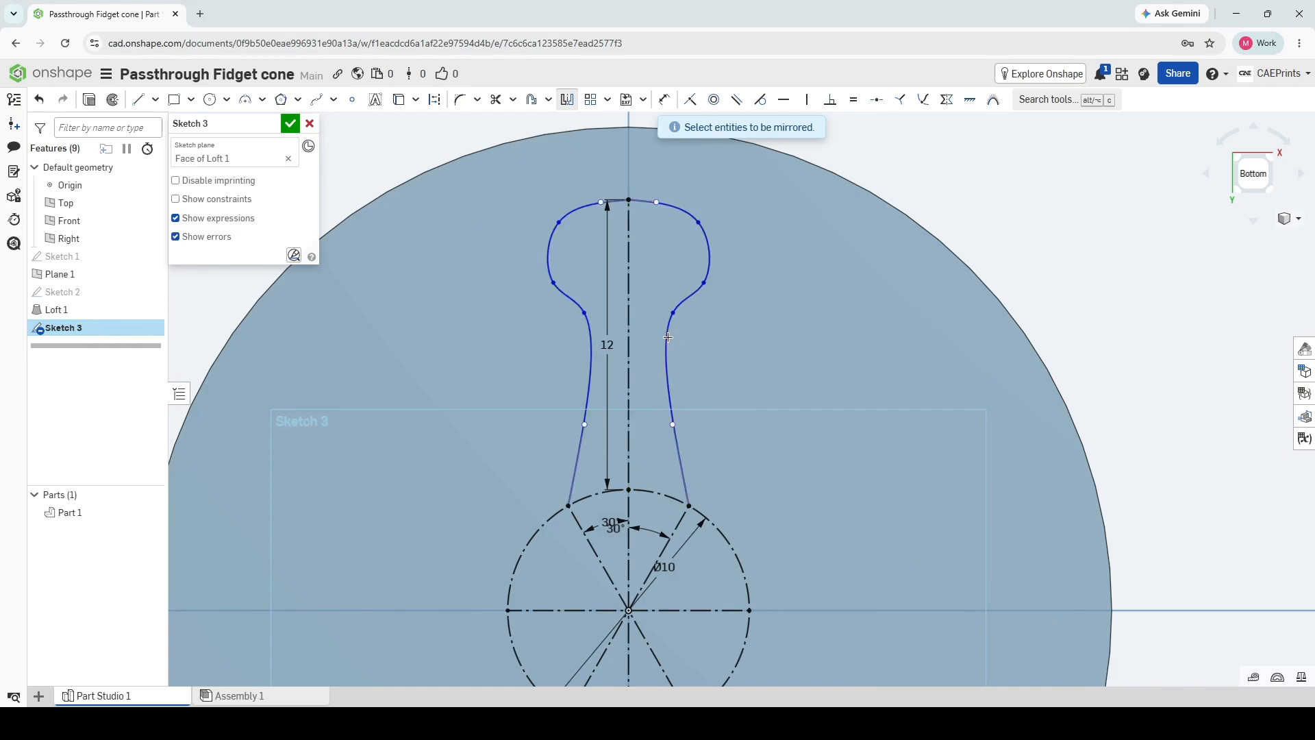
left_click(566, 99)
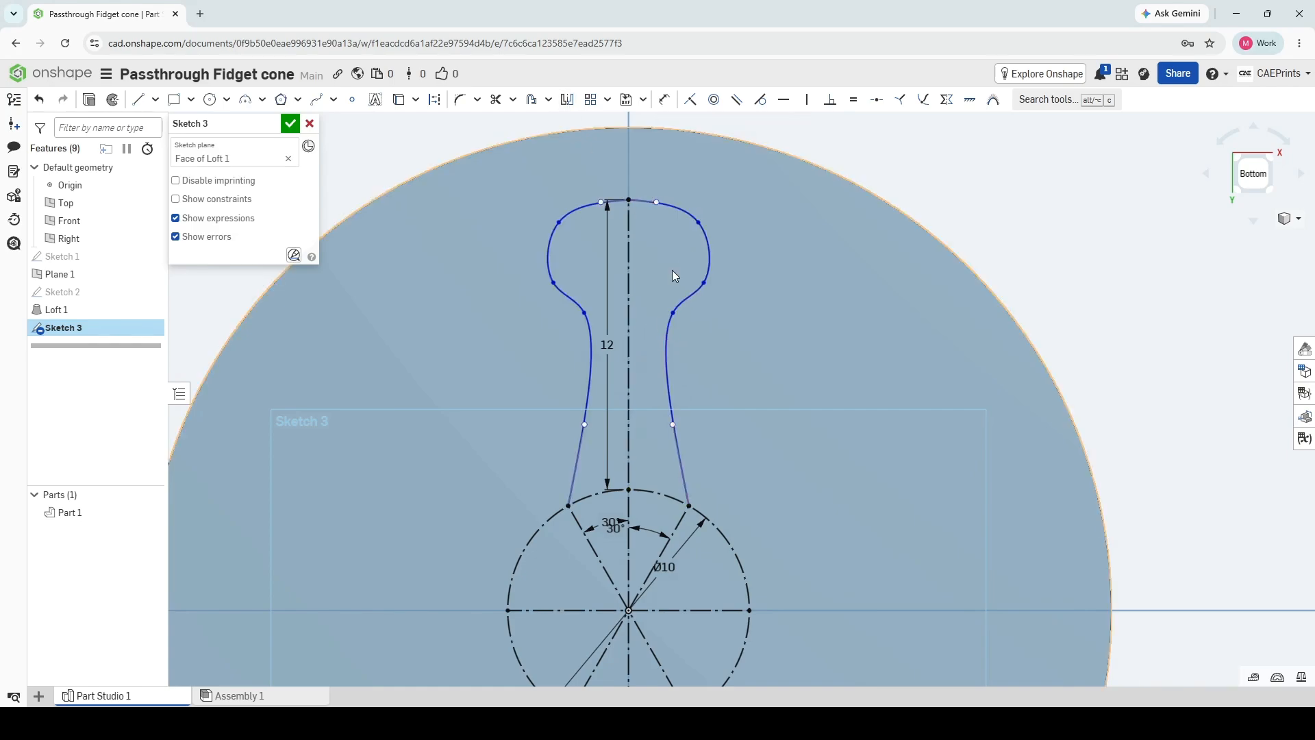
Make the two spline end handles at the lobe's tip parallel for a smooth join.
scroll(635, 189, "up", 5)
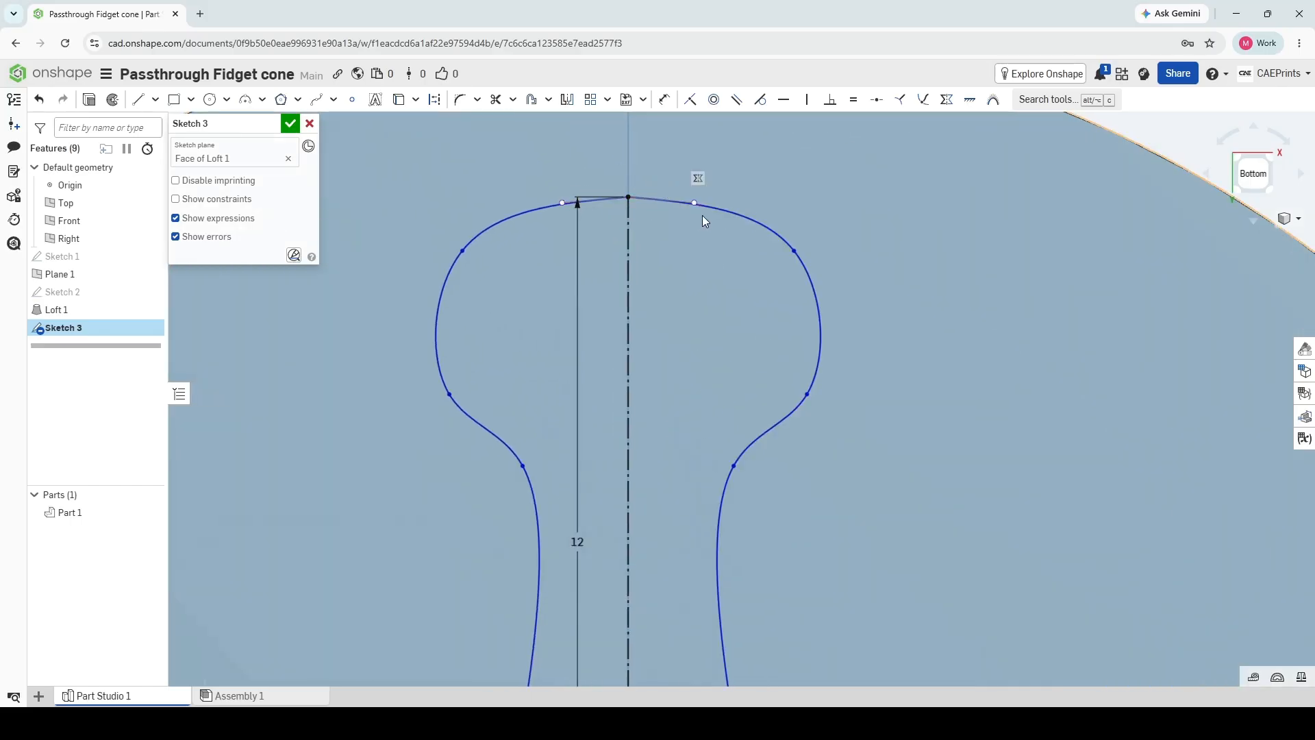
left_click(736, 99)
left_click(615, 202)
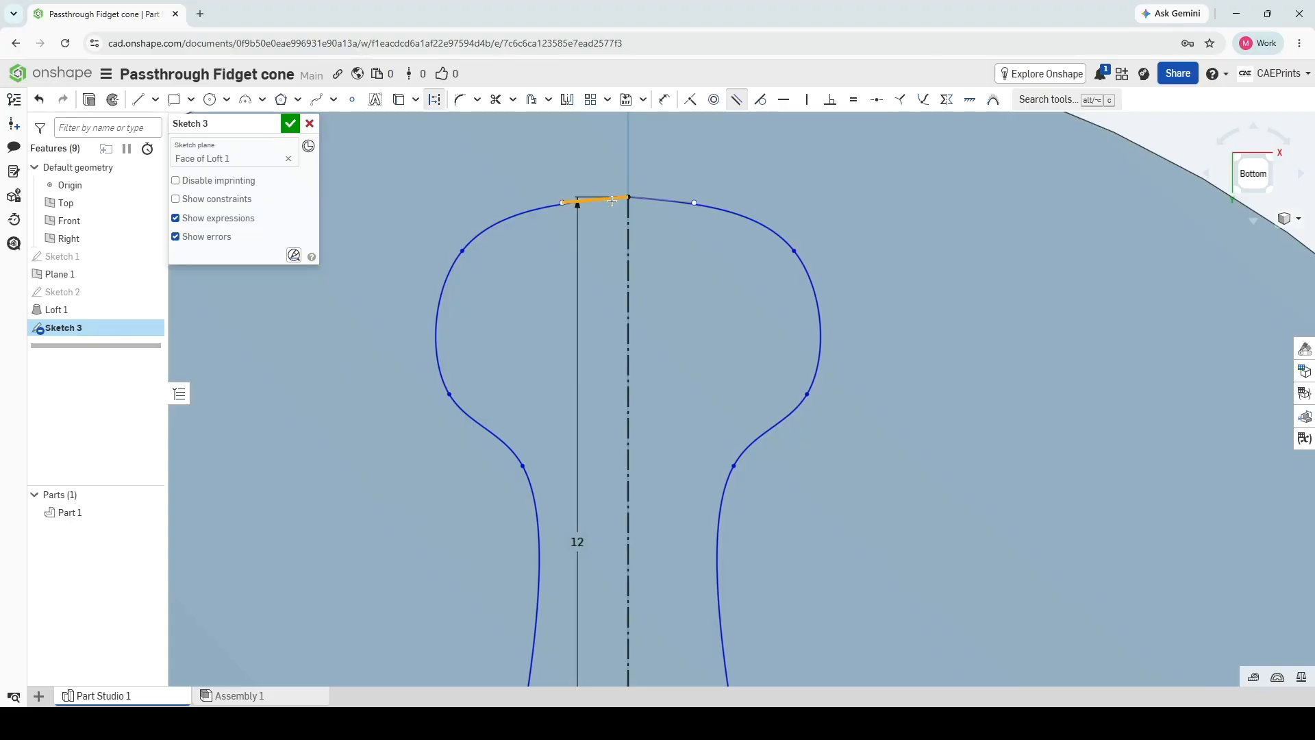
left_click(666, 202)
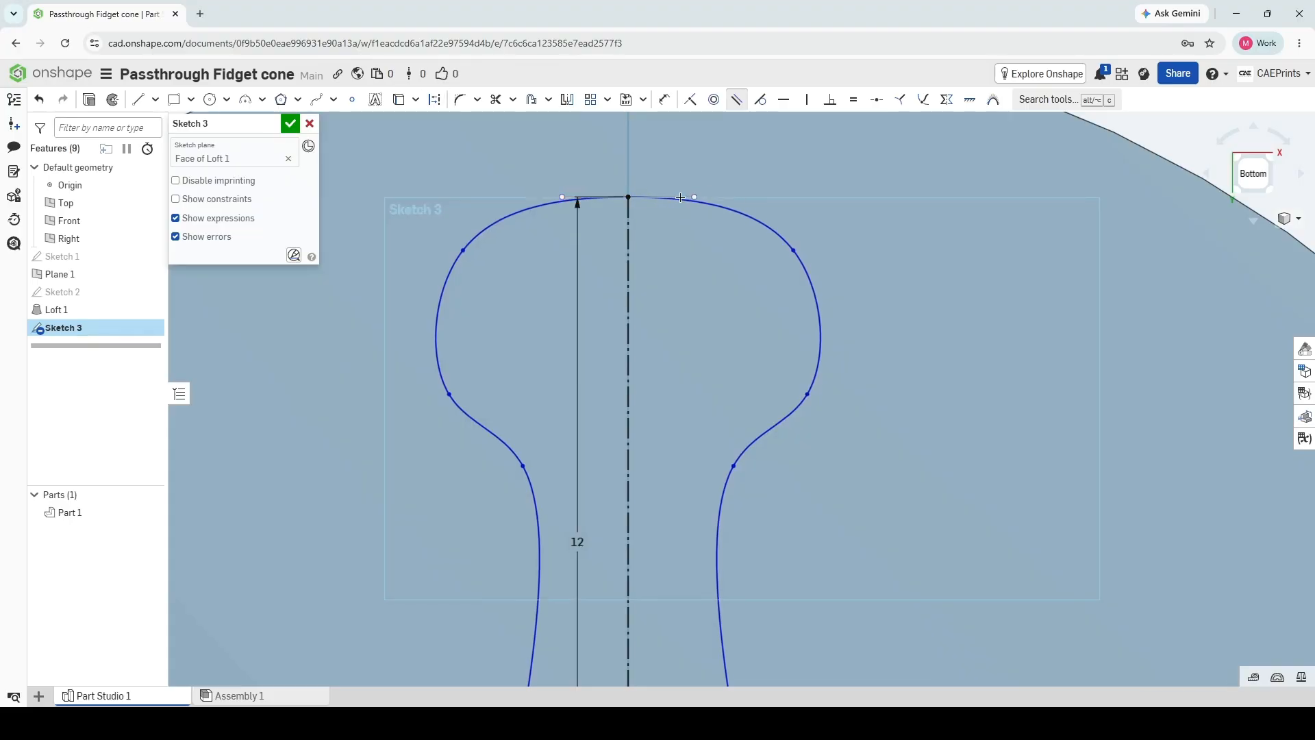
left_click(736, 100)
Mirror both halves of the top lobe across the slanted line with its upper end right of vertical, forming the upper-right lobe.
scroll(752, 323, "down", 3)
mouse_move(789, 411)
middle_mouse_down()
mouse_move(697, 257)
mouse_move(734, 315)
middle_mouse_up()
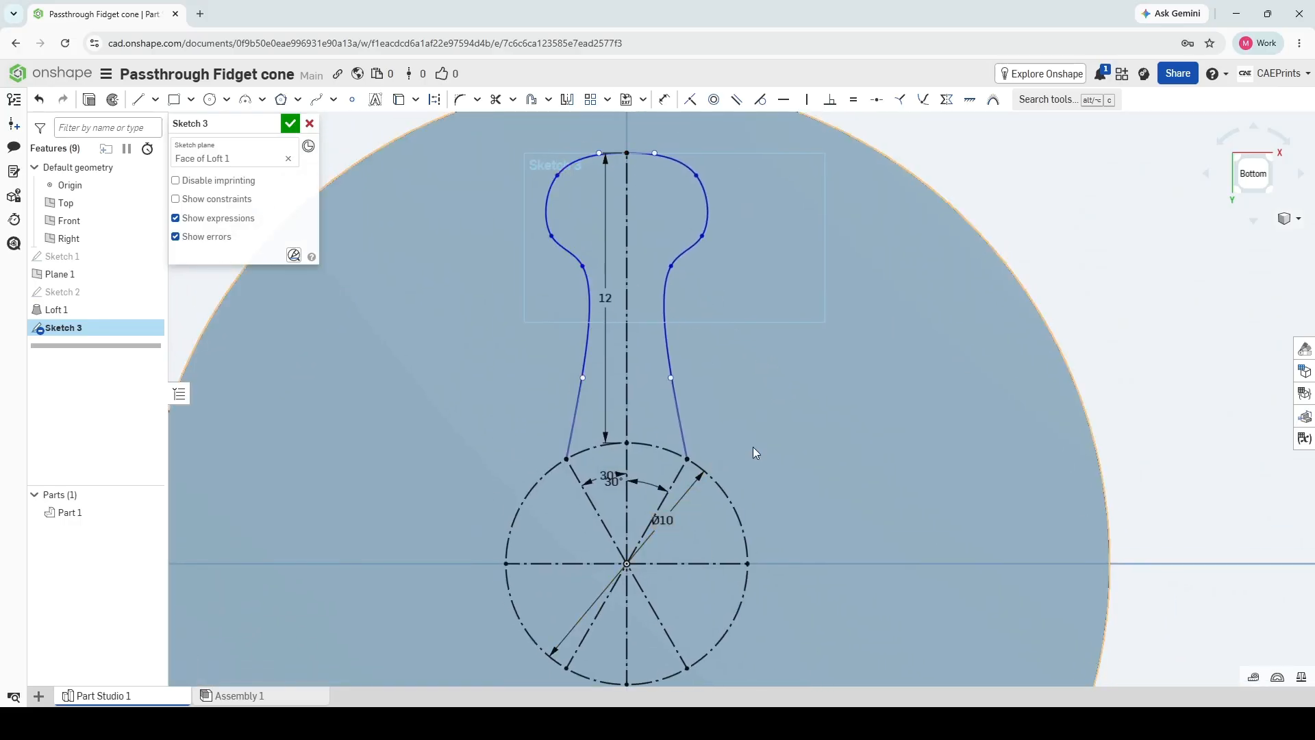
left_click(567, 99)
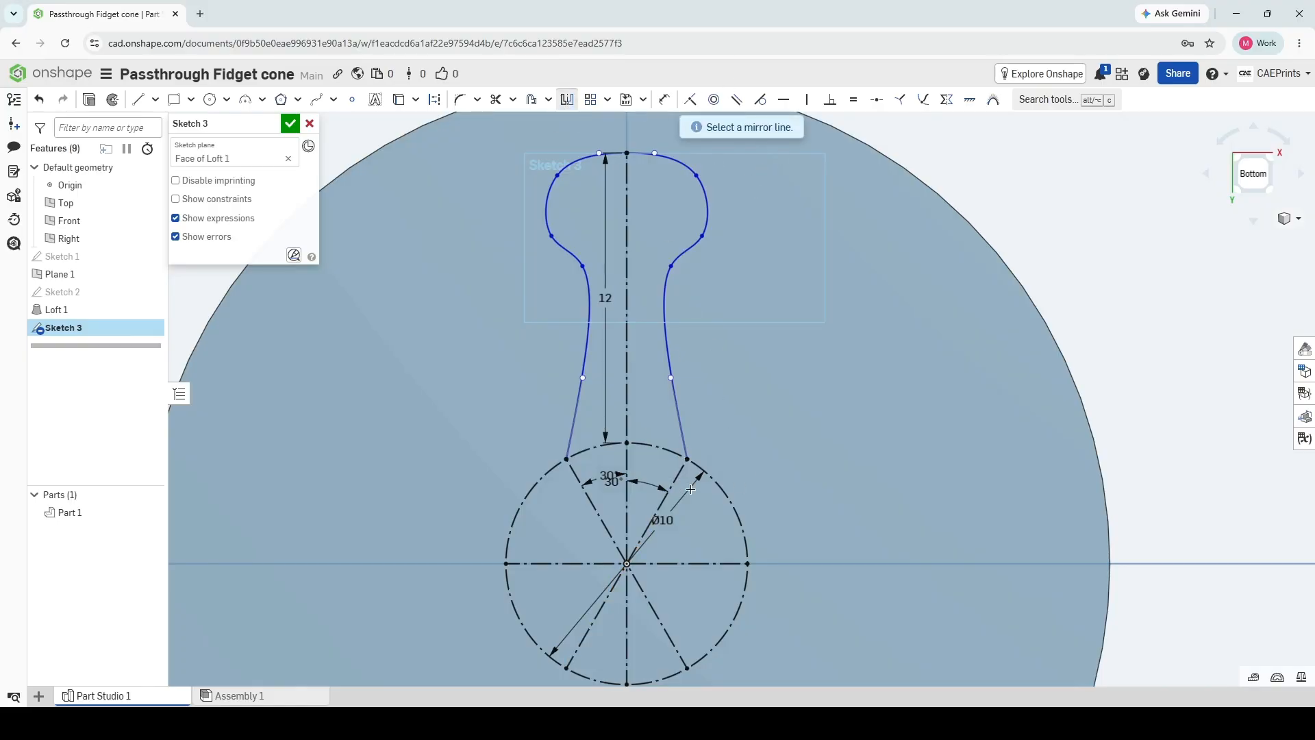
scroll(681, 488, "up", 1)
middle_click_drag(679, 486, 635, 415)
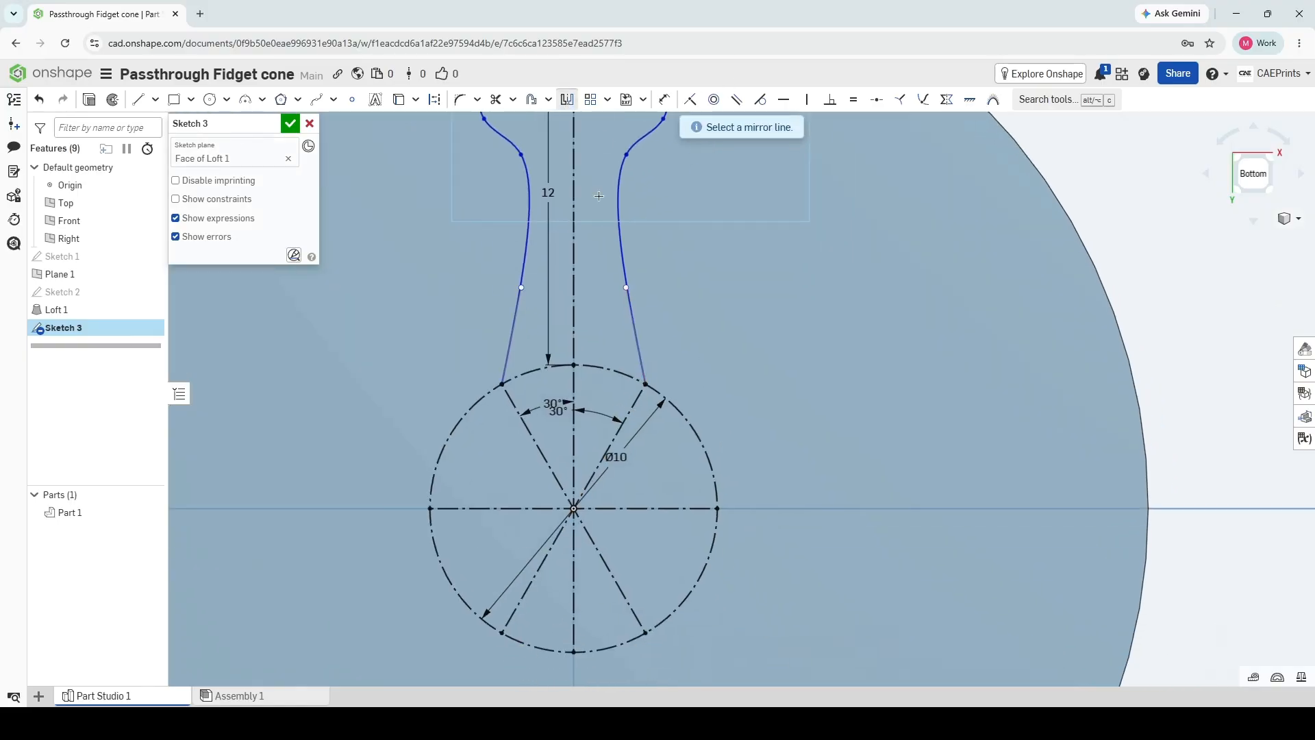
left_click(636, 397)
left_click(634, 330)
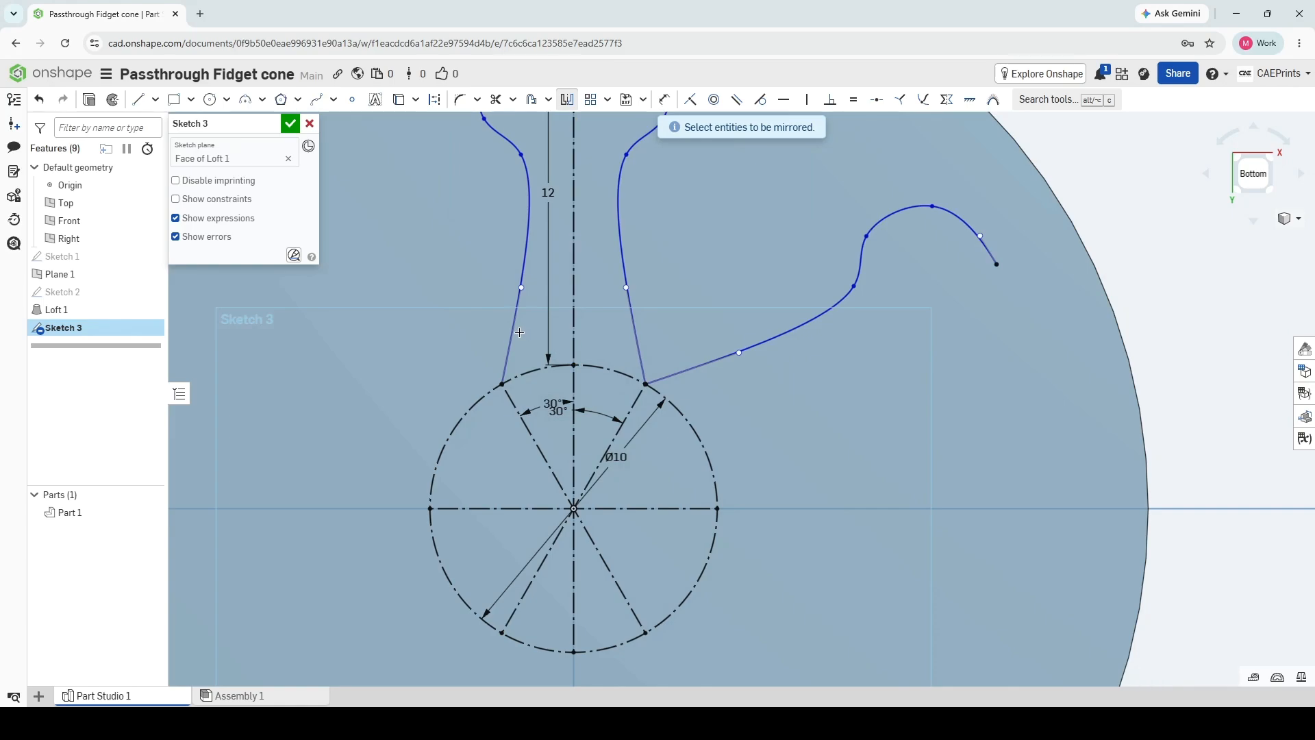
left_click(567, 99)
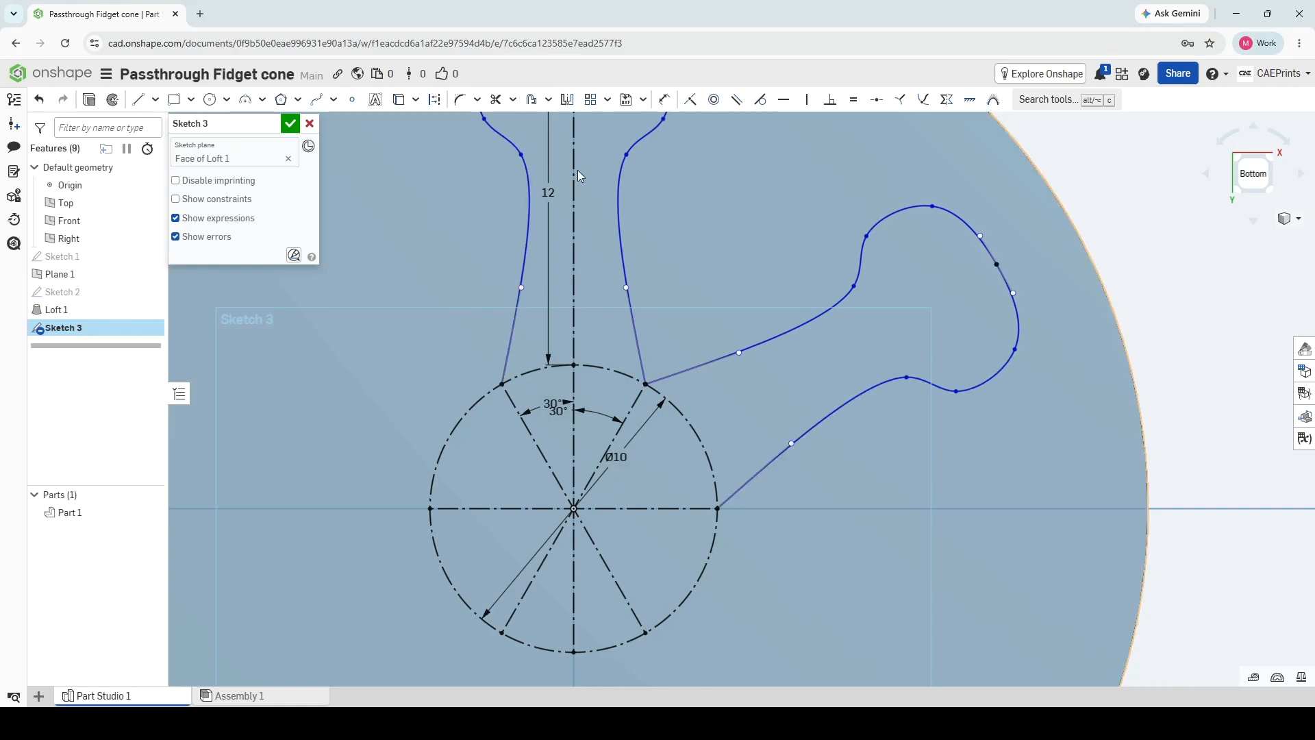
Mirror both halves of the upper-right lobe across the horizontal construction line to form the lower-right lobe.
left_click(567, 99)
middle_click_drag(767, 378, 705, 246)
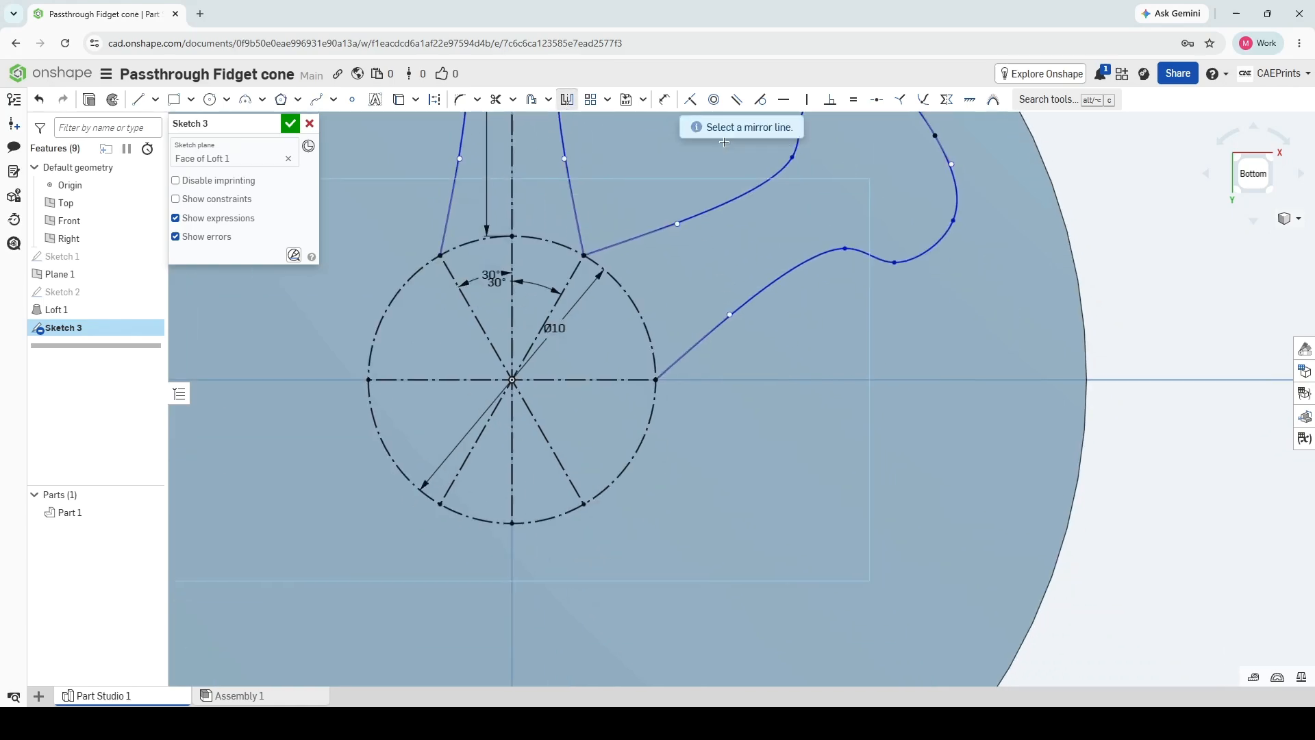
left_click(638, 381)
left_click(677, 365)
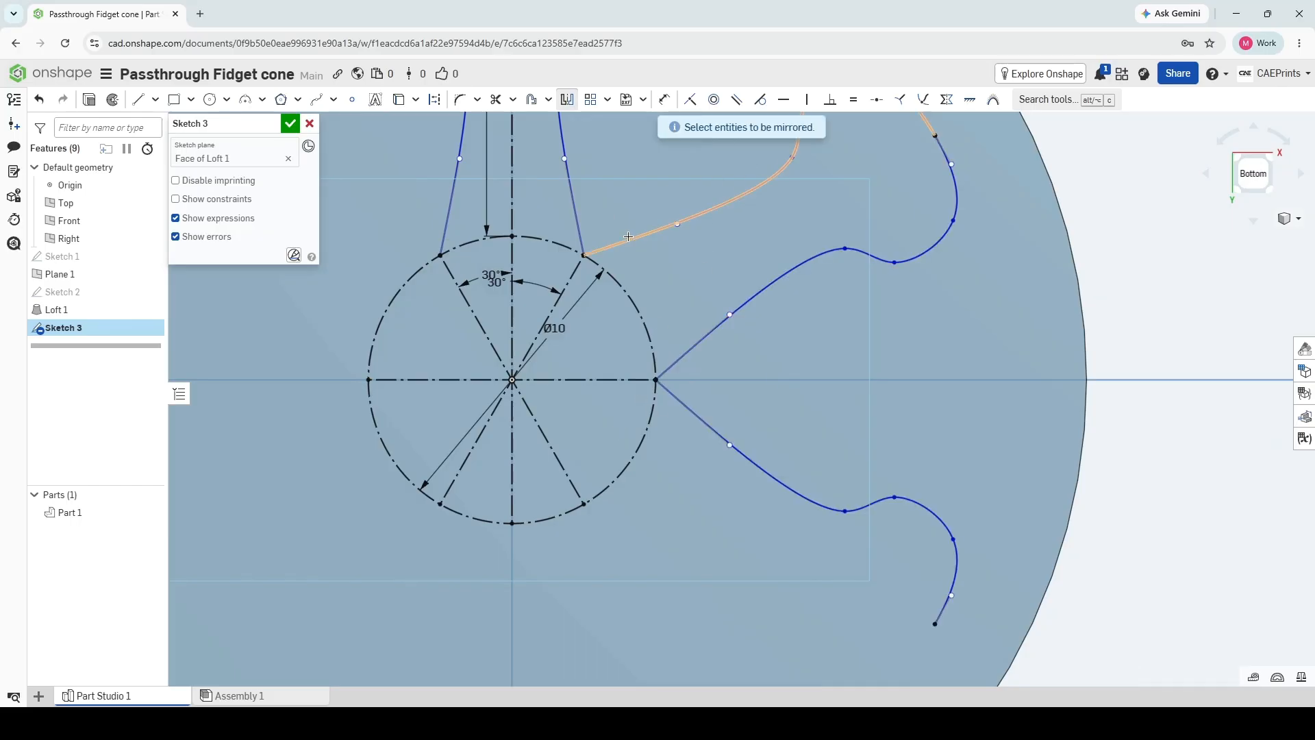
left_click(629, 238)
left_click(567, 100)
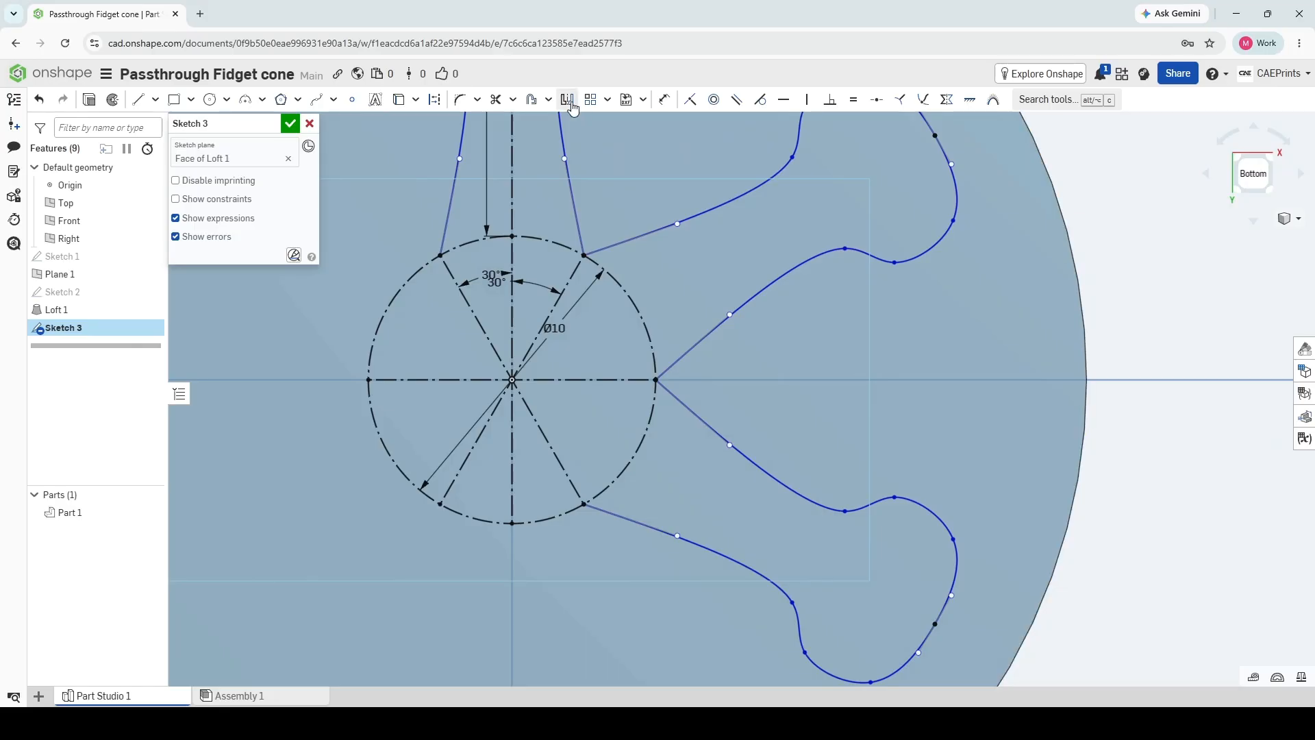
Mirror both halves of the lower-right lobe across the slanted line running to the circle's lower right, forming the bottom lobe.
left_click(566, 103)
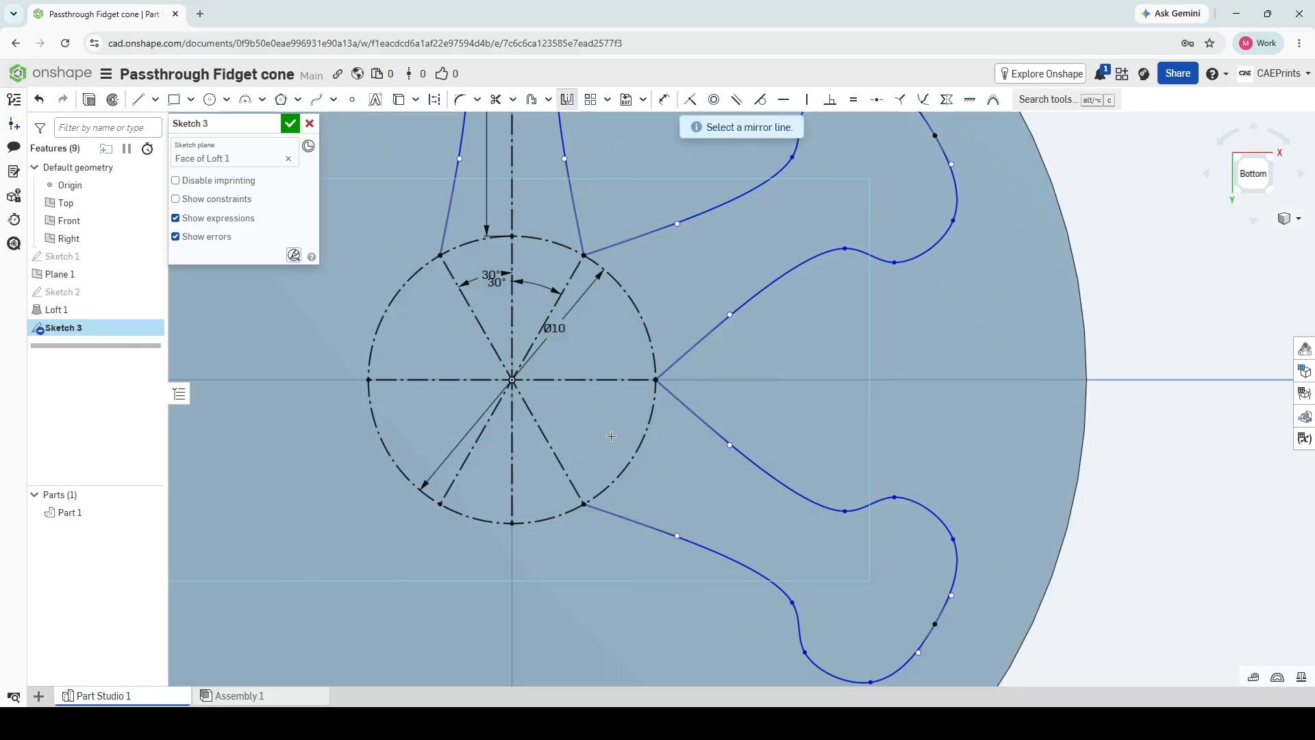
left_click(575, 494)
left_click(613, 517)
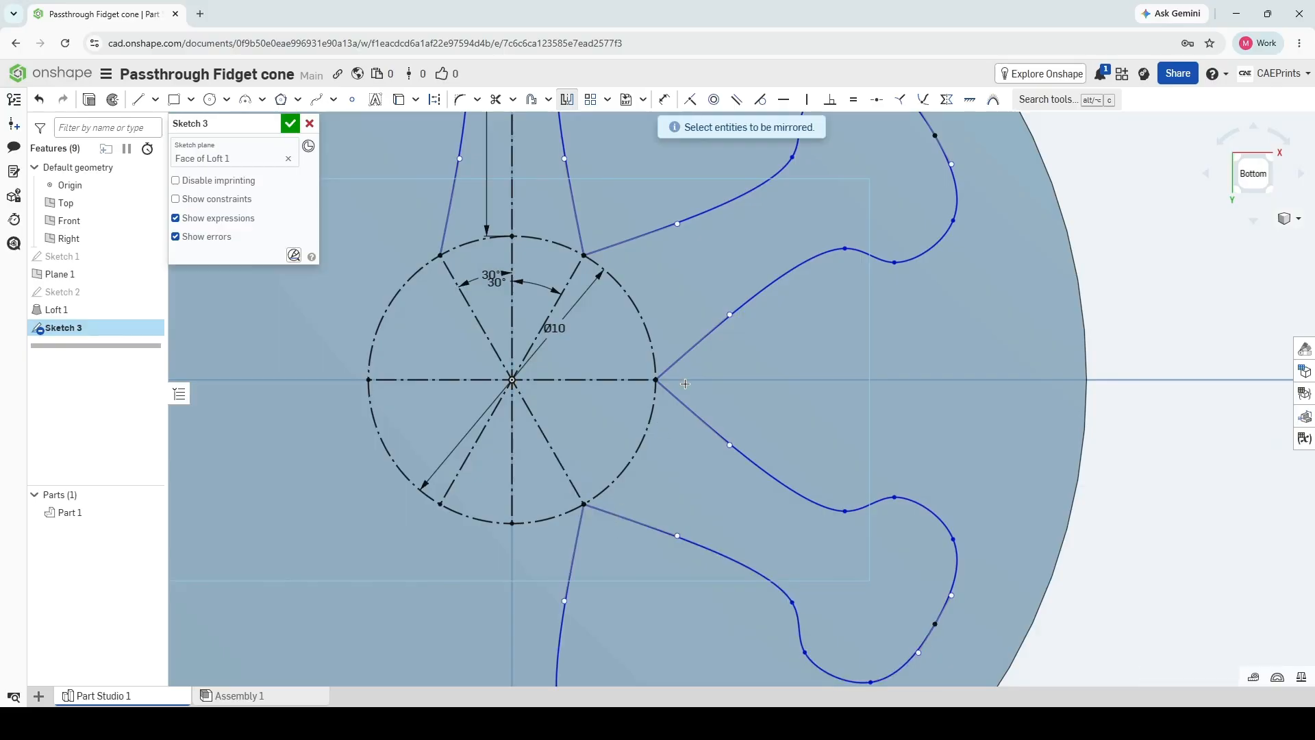
left_click(693, 412)
middle_click_drag(460, 441, 711, 437)
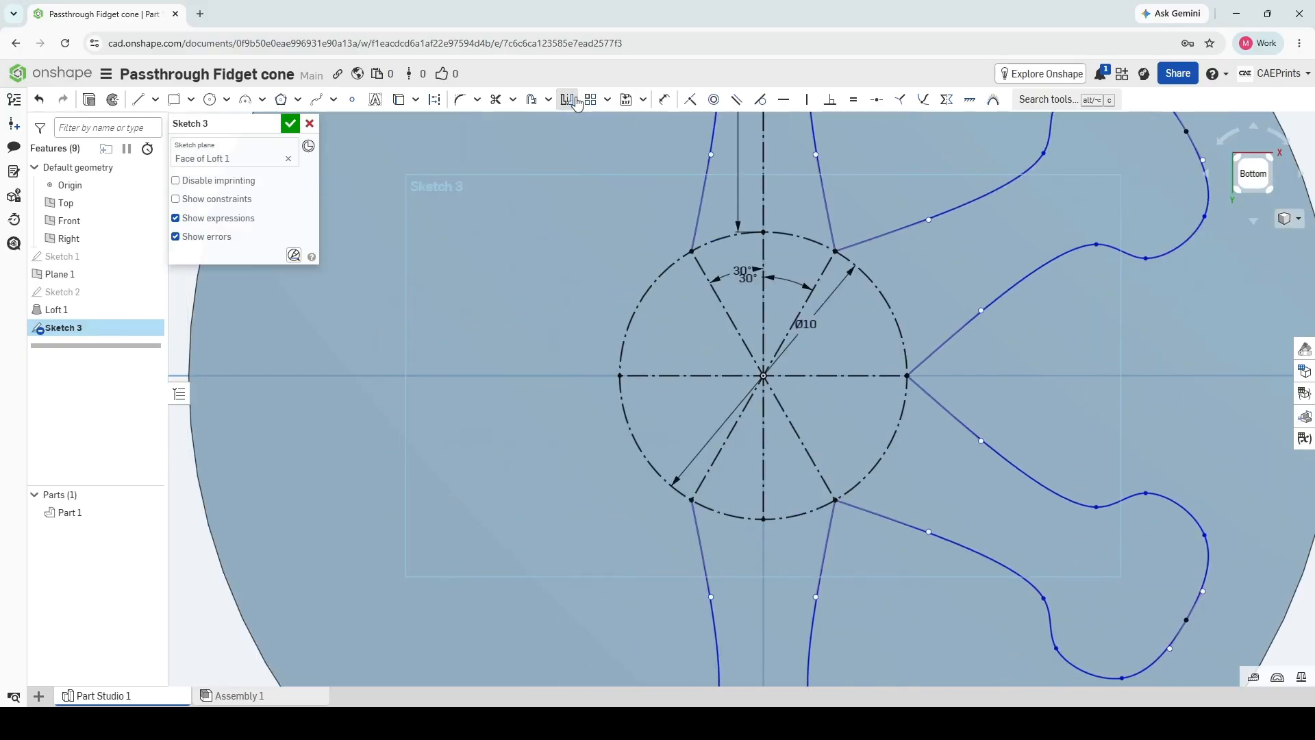
left_click(569, 103)
Mirror both halves of the bottom lobe across the slanted line running to the circle's lower left, forming the lower-left lobe.
left_click(568, 102)
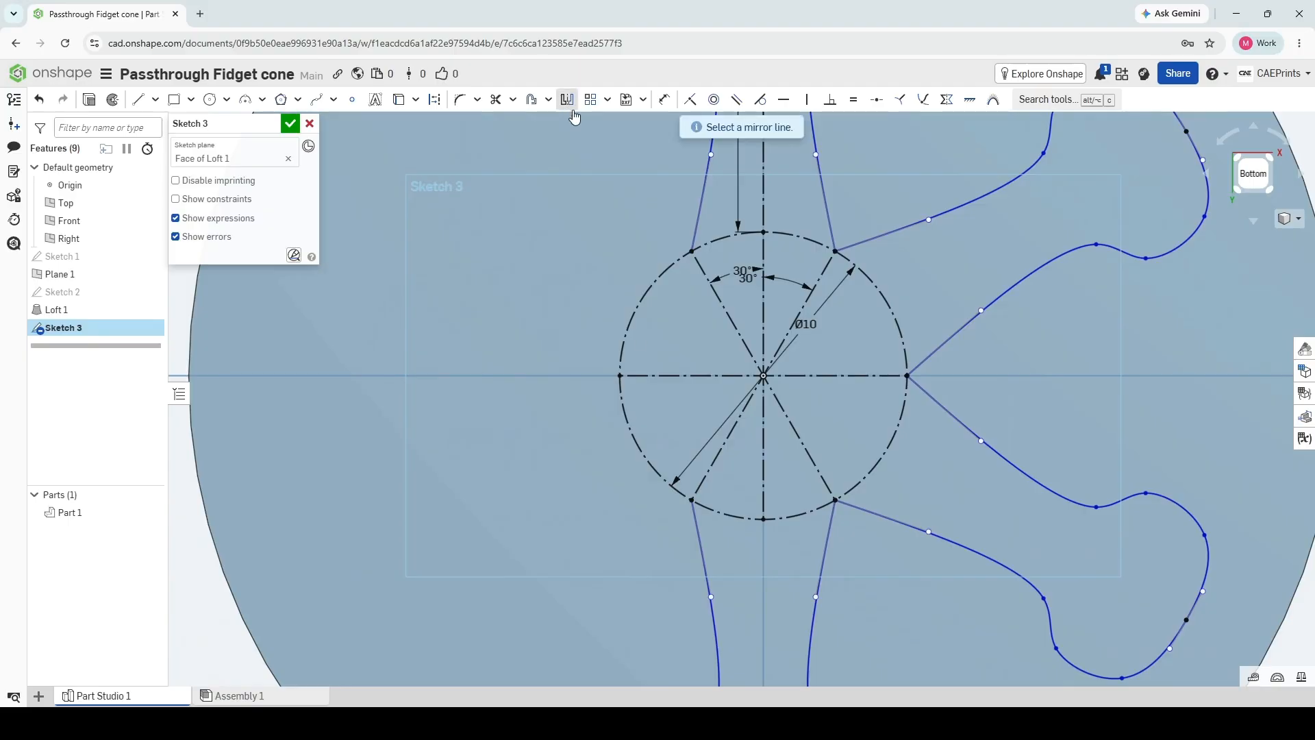
left_click(702, 483)
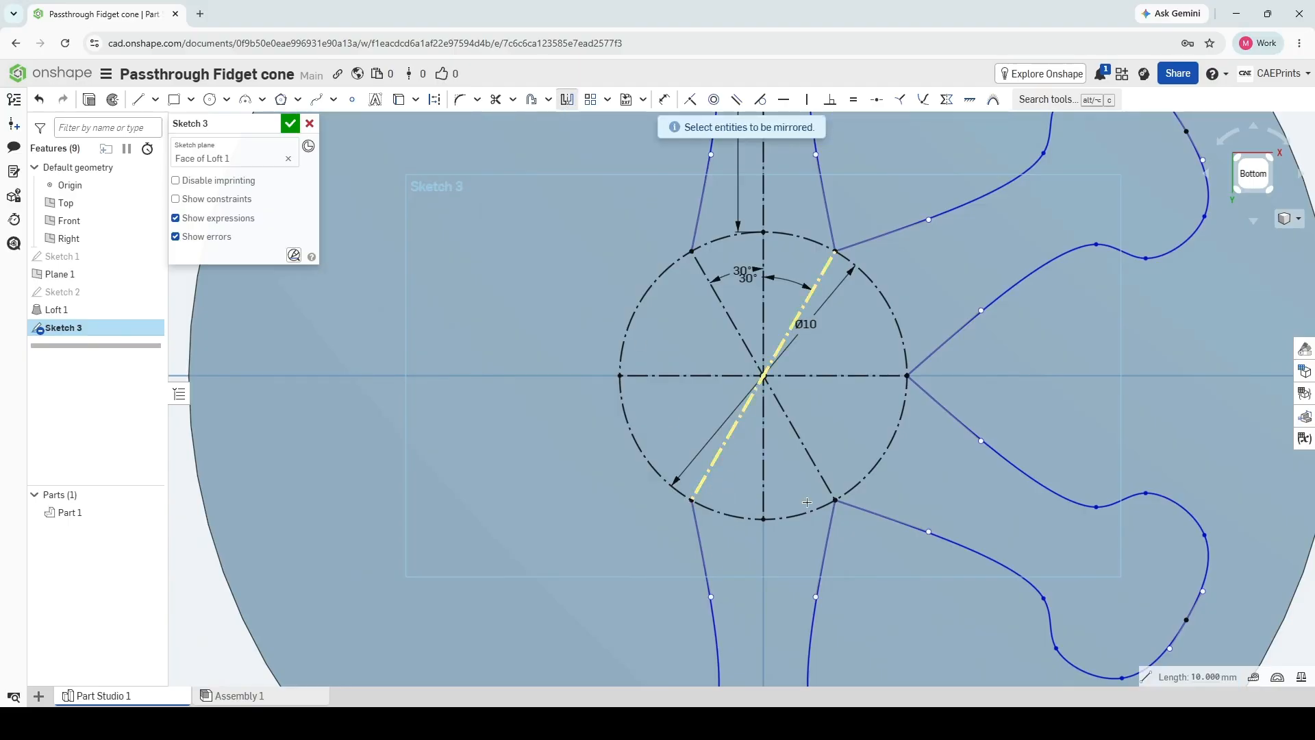
left_click(706, 562)
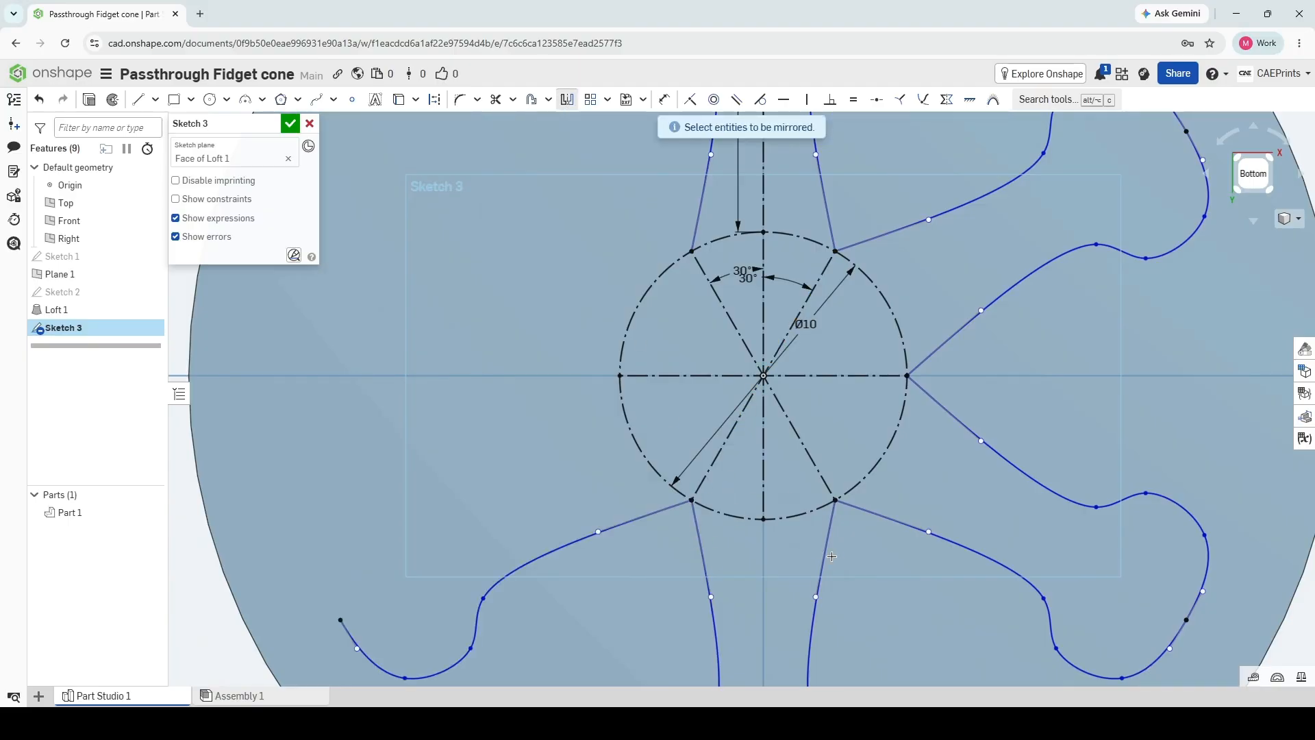
key("Escape")
Mirror both halves of the lower-left lobe across the horizontal construction line to form the upper-left lobe.
left_click(568, 101)
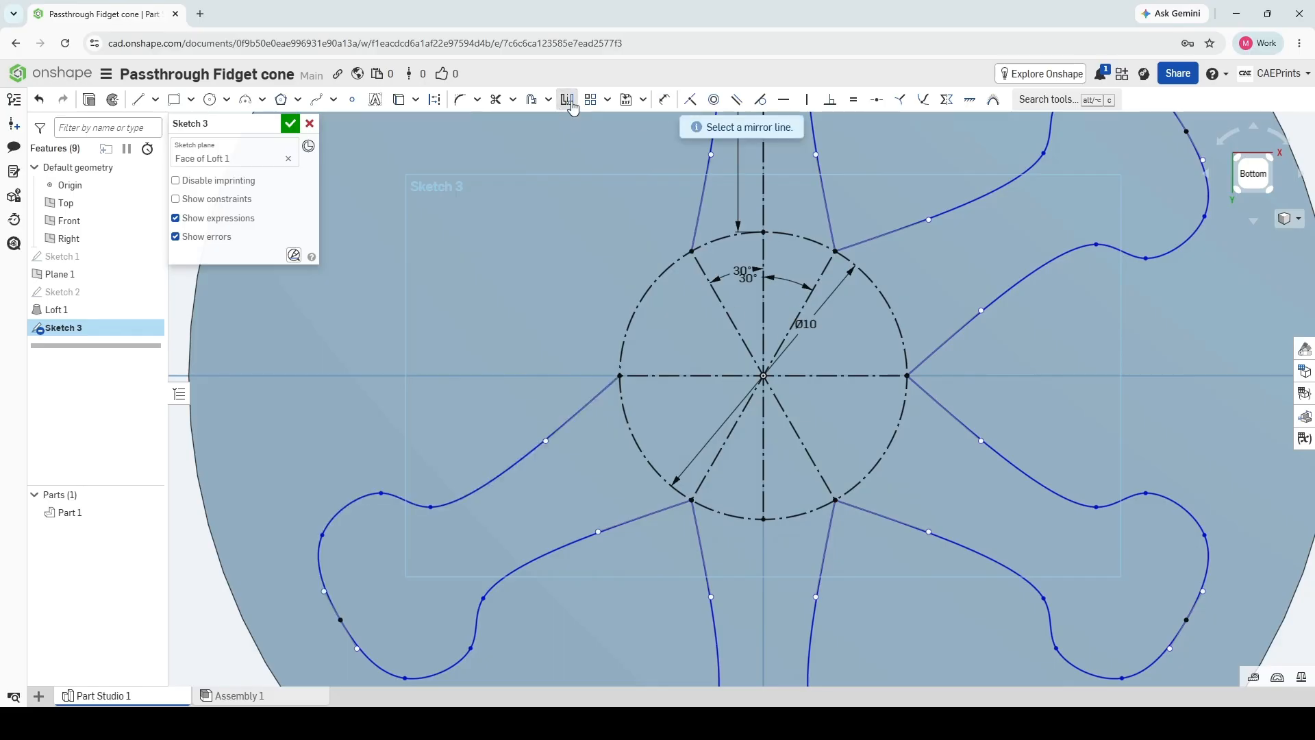
left_click(700, 376)
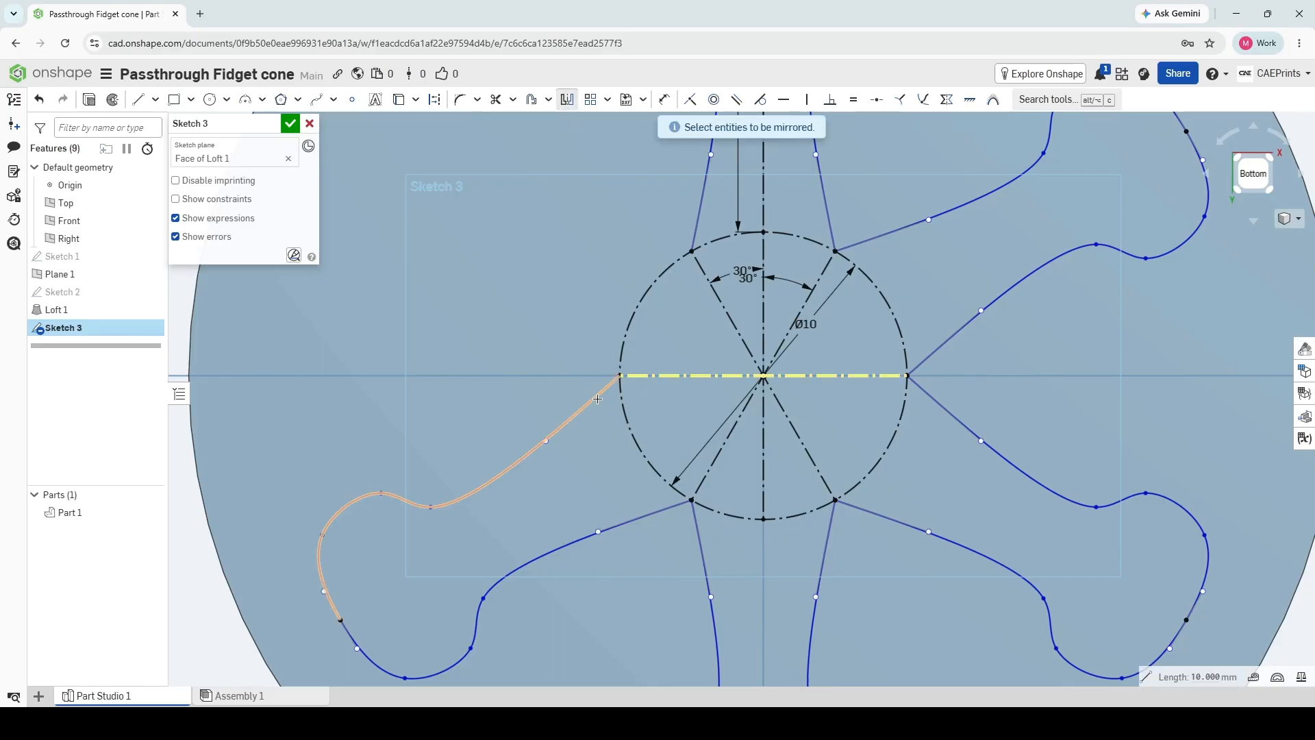
left_click(635, 516)
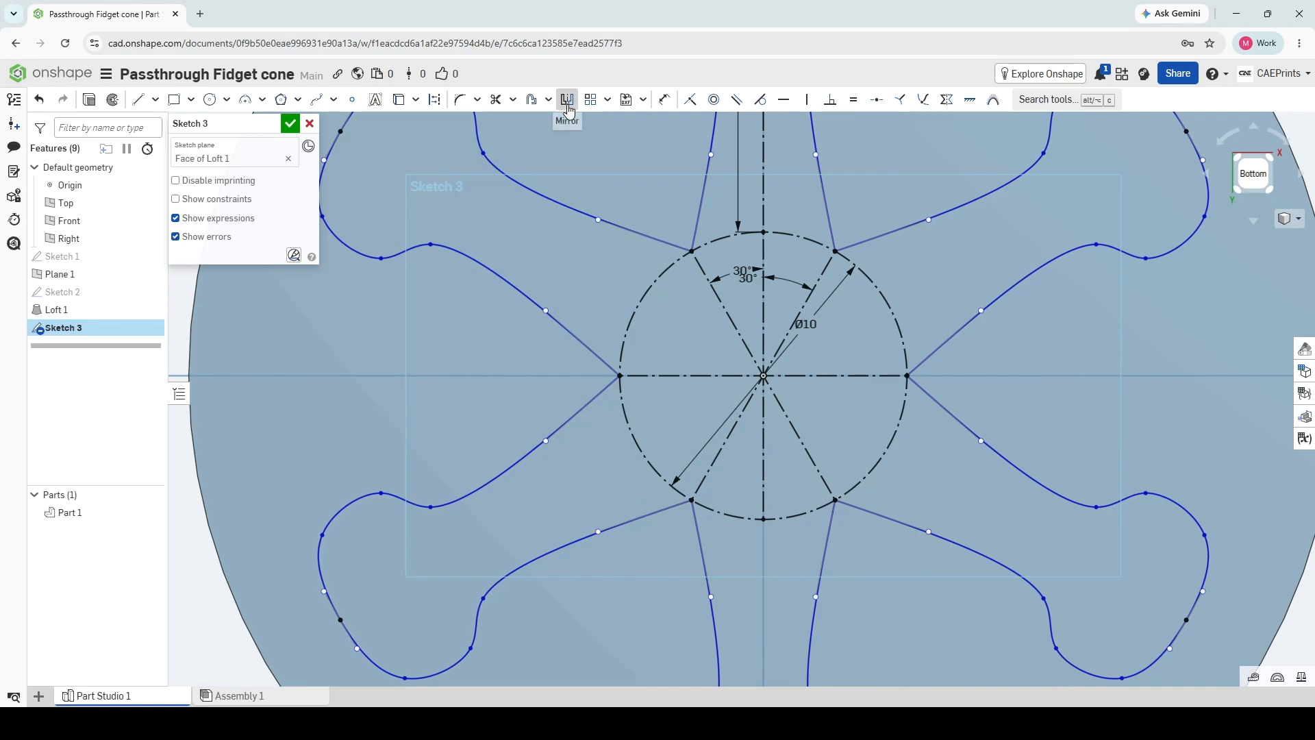
left_click(567, 99)
scroll(1015, 379, "down", 4)
middle_click_drag(1014, 380, 841, 380)
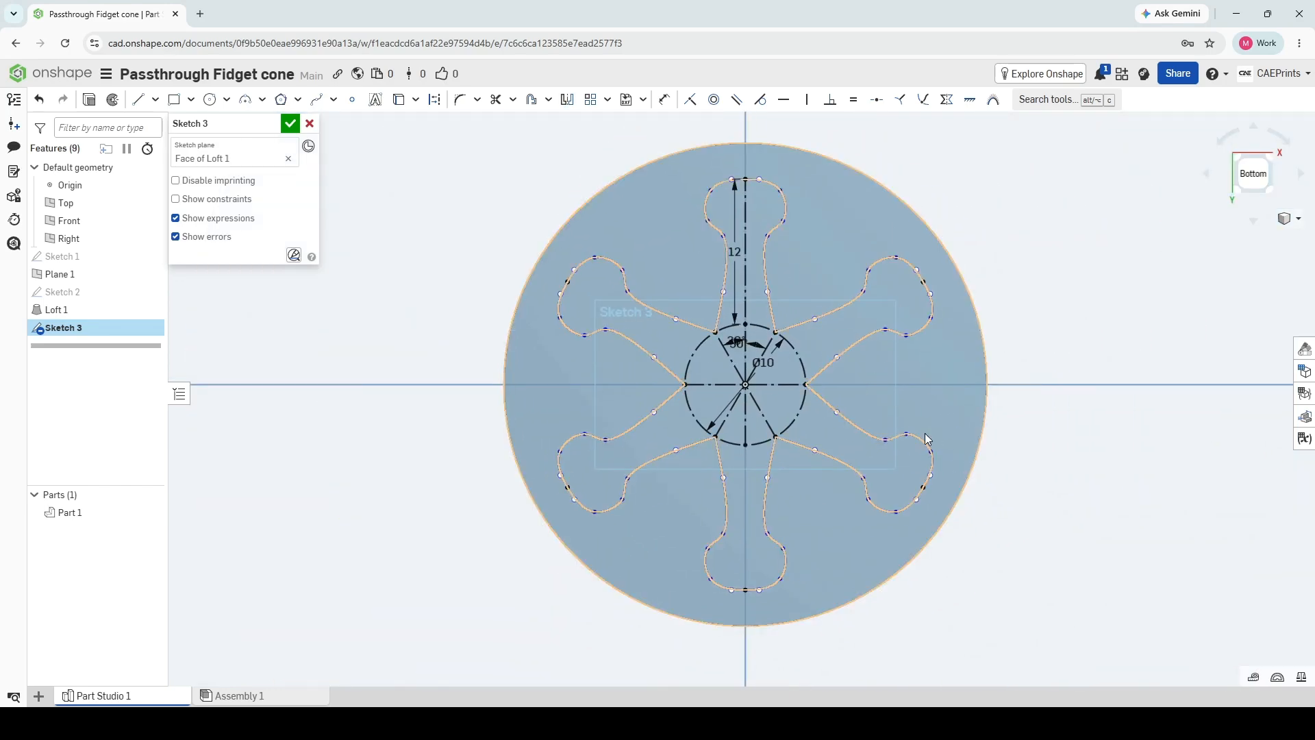
Finish the lobed sketch, then sketch a 40 mm diameter circle centred on the origin on the Top plane.
left_click(290, 123)
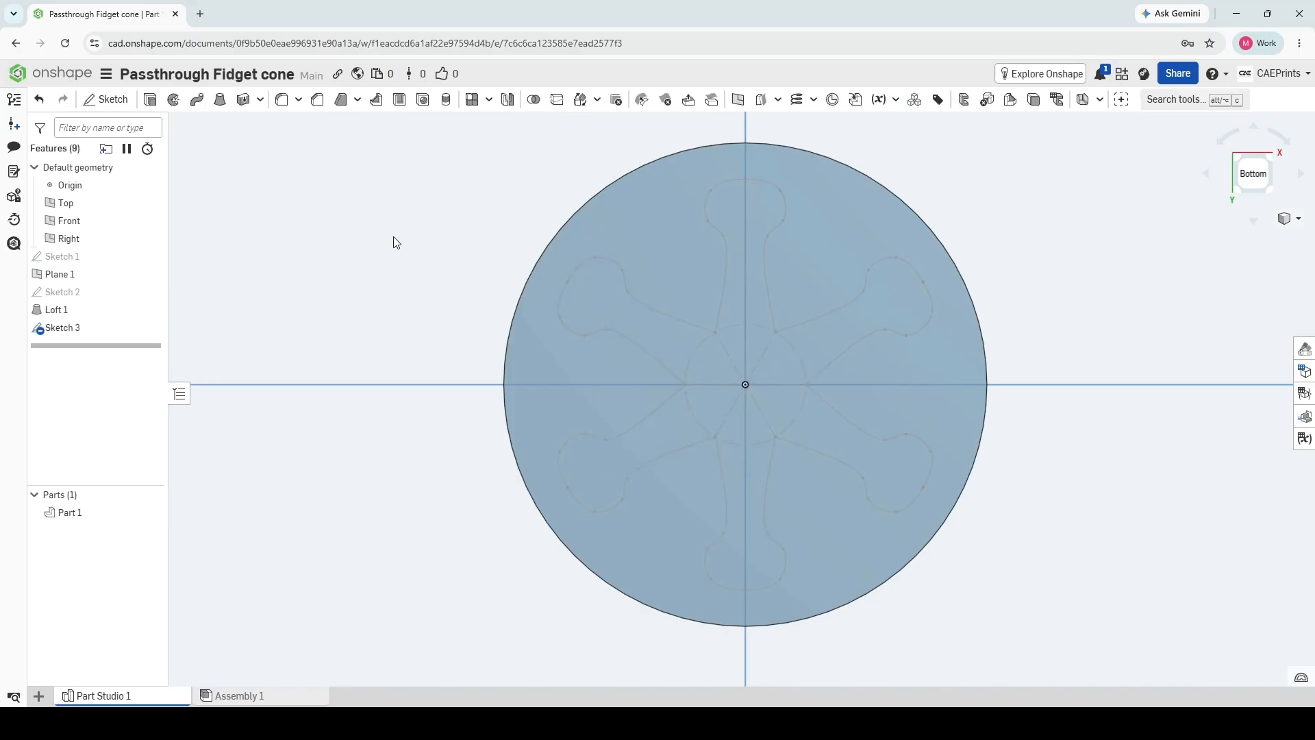
left_click(105, 99)
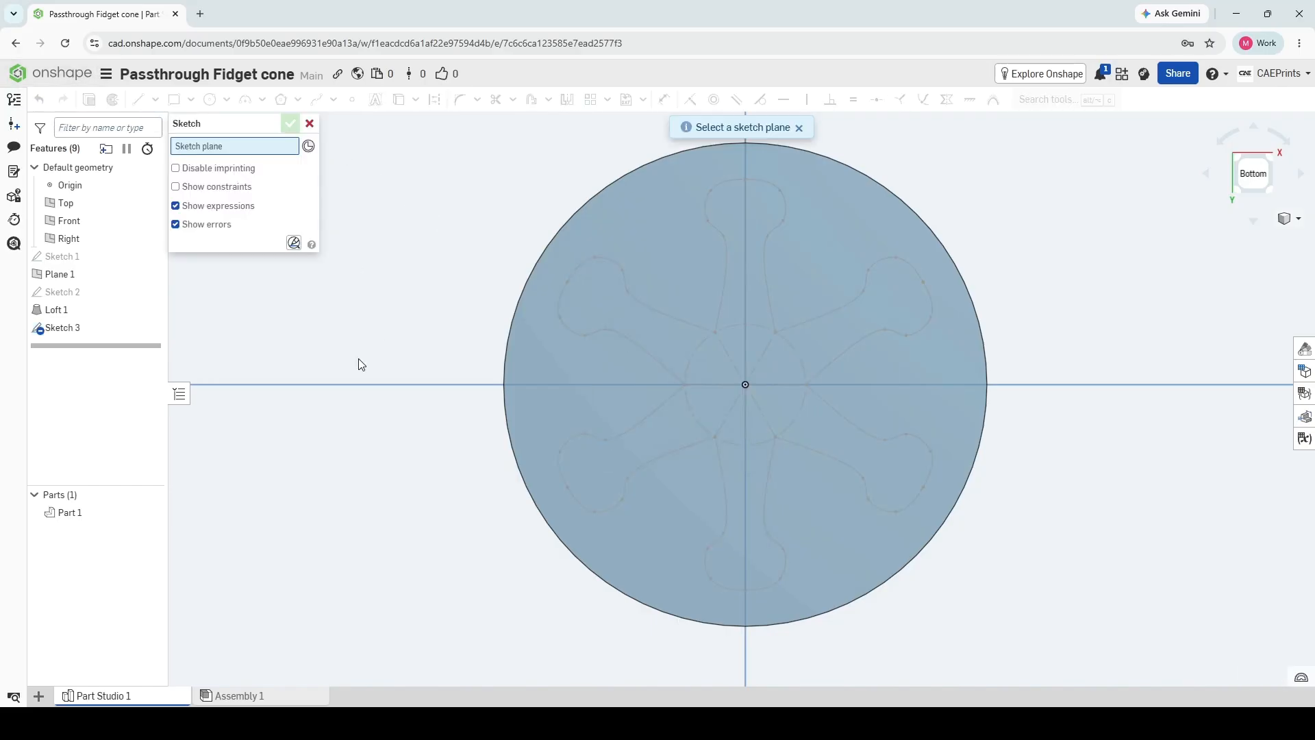
left_click(96, 203)
left_click(210, 100)
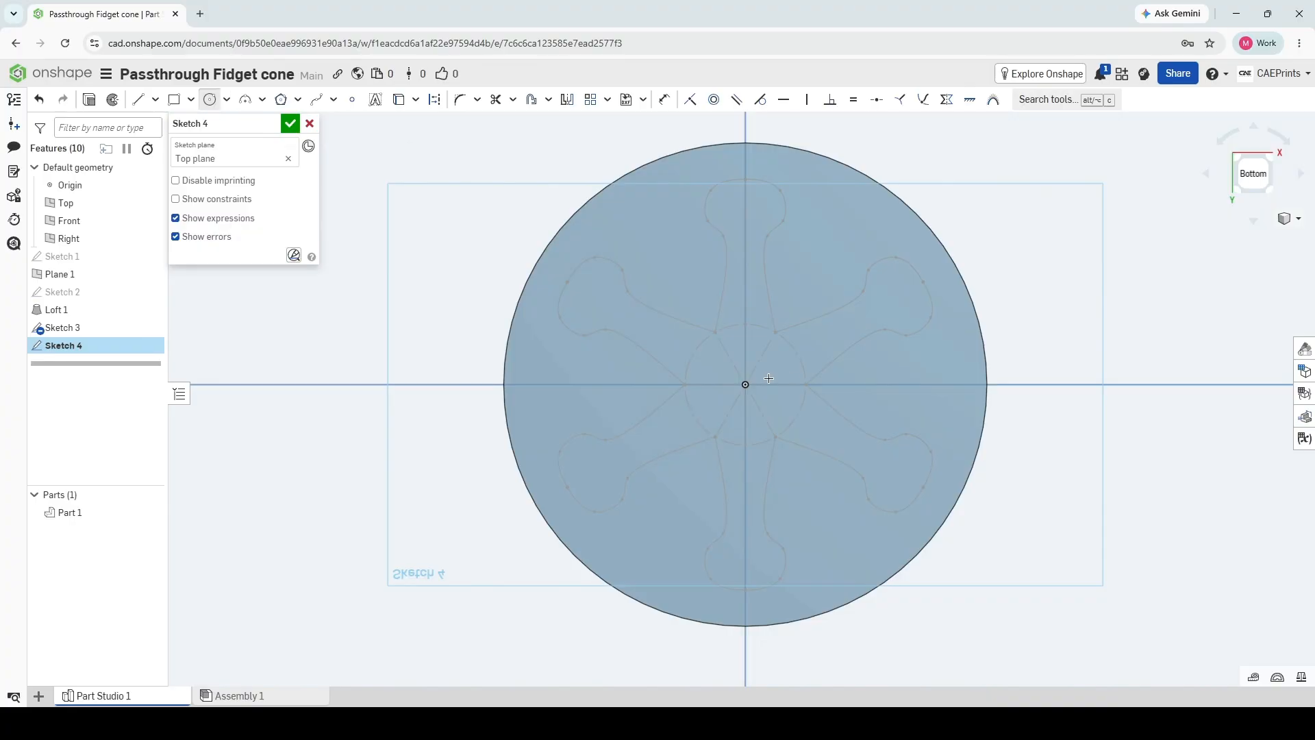
left_click(745, 384)
left_click(1005, 381)
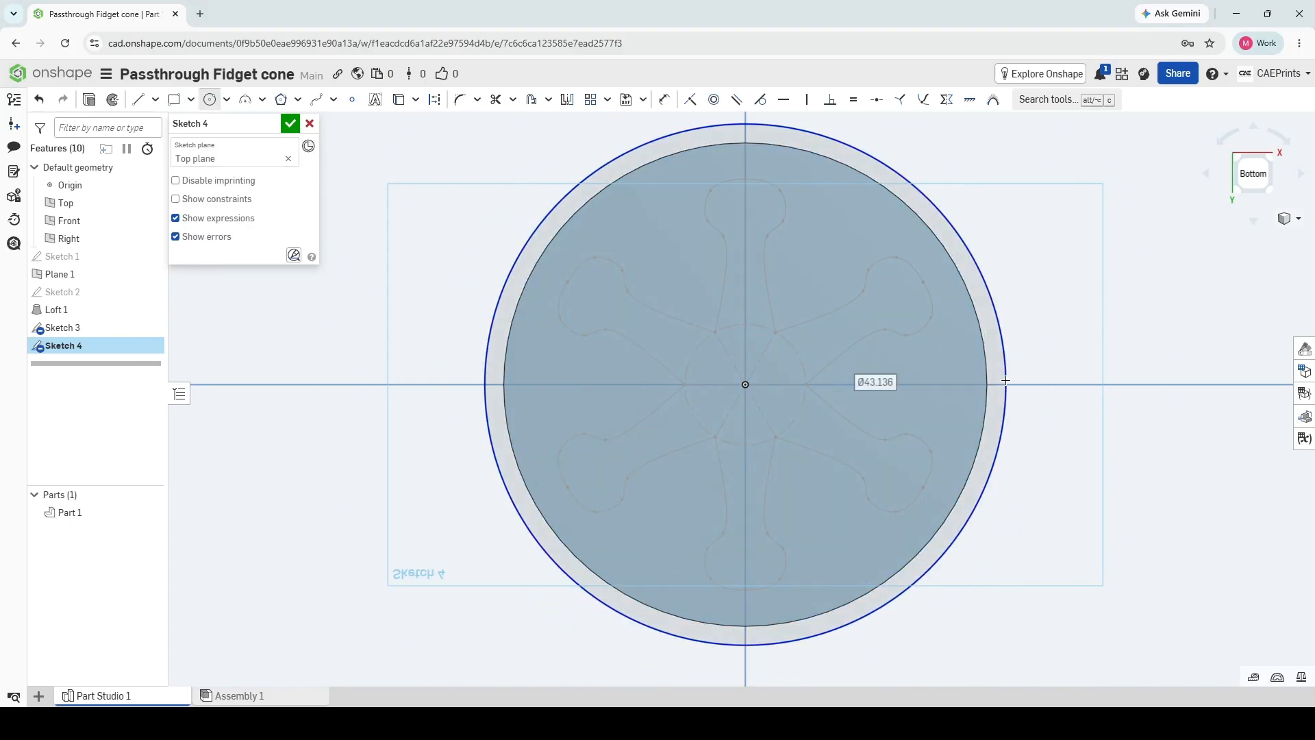
type("40")
key("Return")
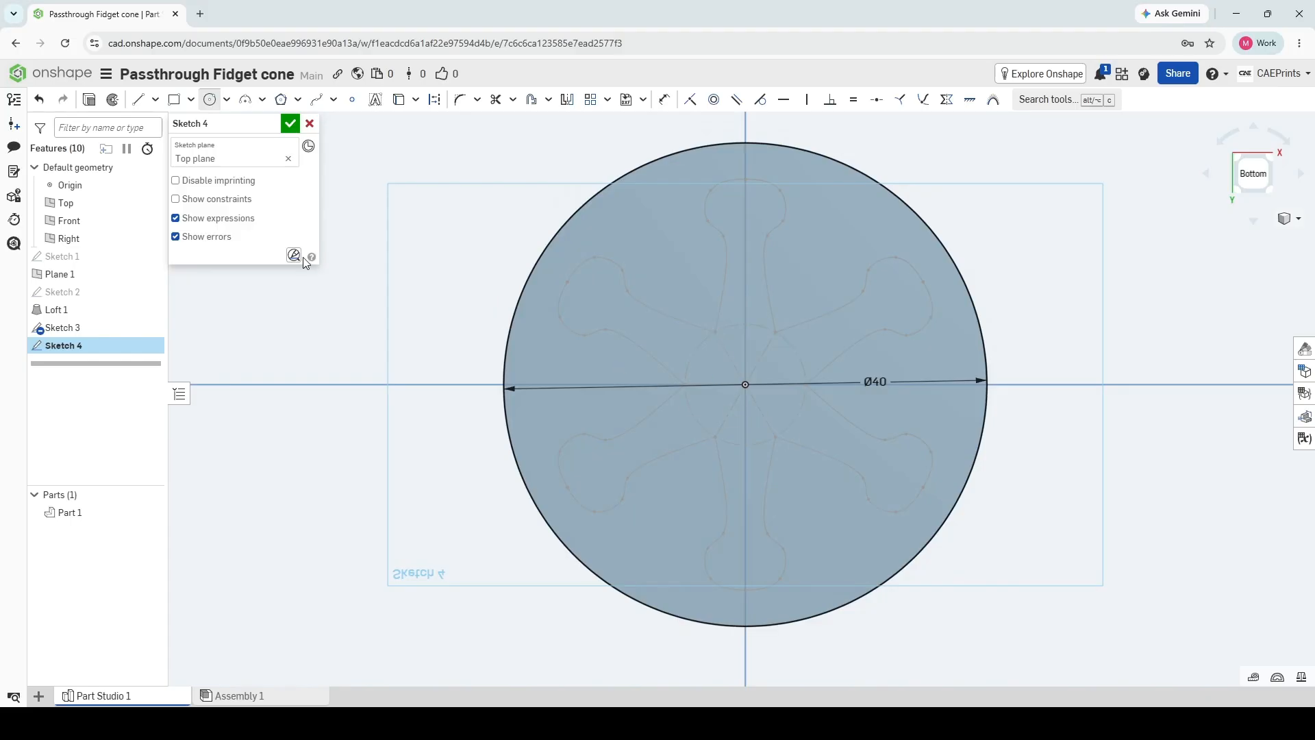
Extrude the 40 mm circle as a new surface with a blind depth of 50 mm around the cone.
left_click(89, 99)
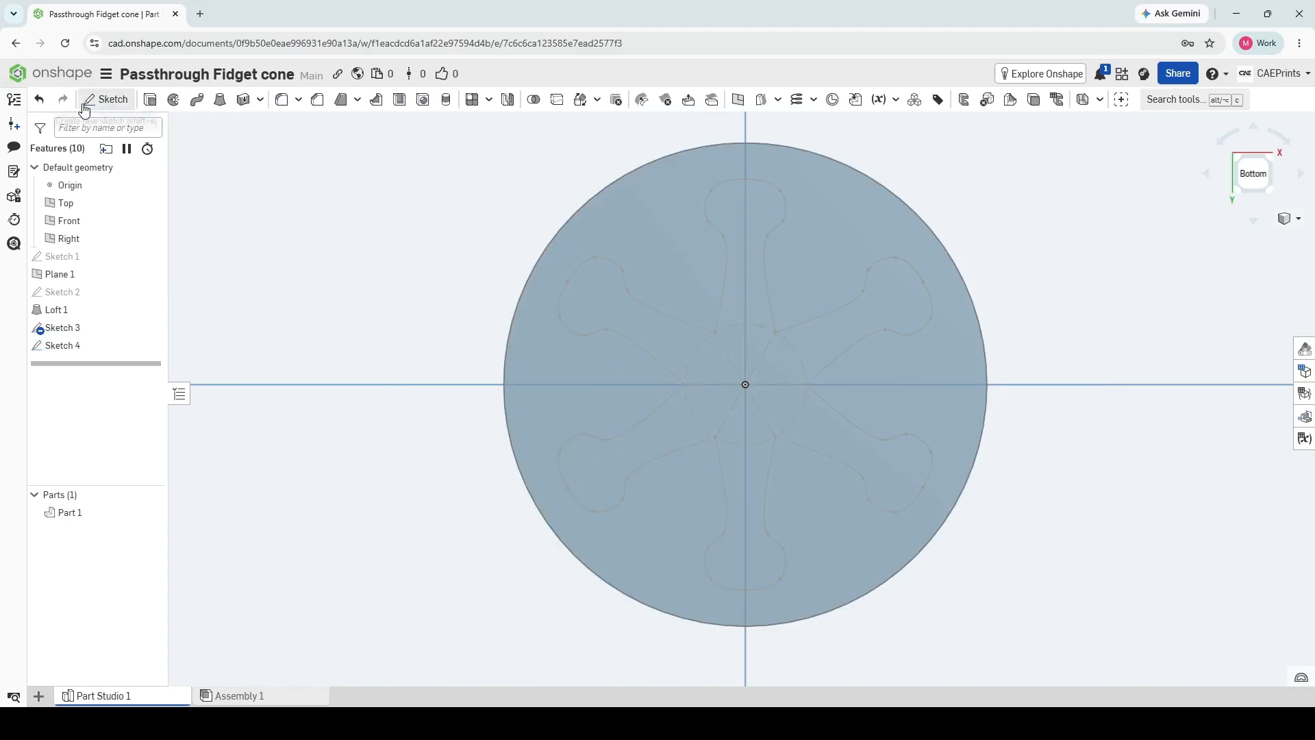
left_click(245, 141)
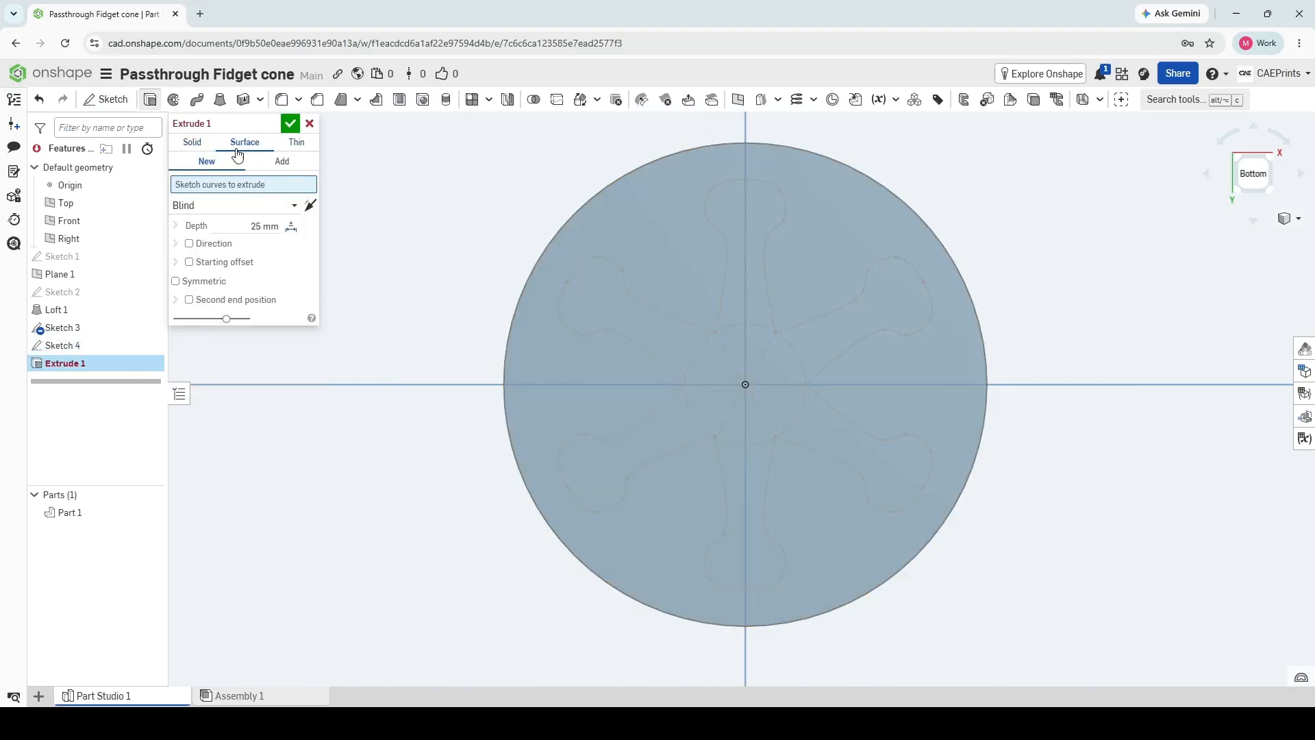
left_click(507, 348)
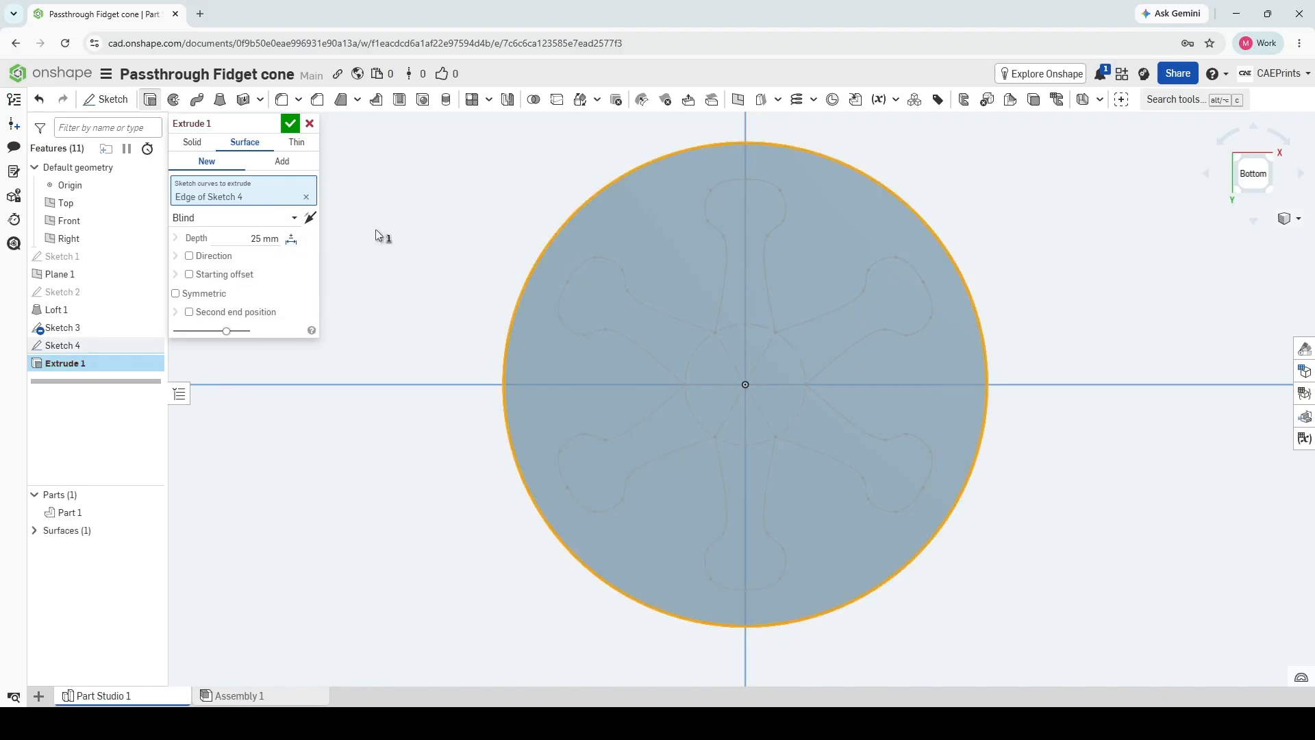
mouse_move(381, 235)
right_mouse_down()
mouse_move(779, 285)
mouse_move(808, 302)
right_mouse_up()
scroll(817, 291, "up", 3)
scroll(846, 144, "down", 5)
middle_click_drag(849, 141, 644, 438)
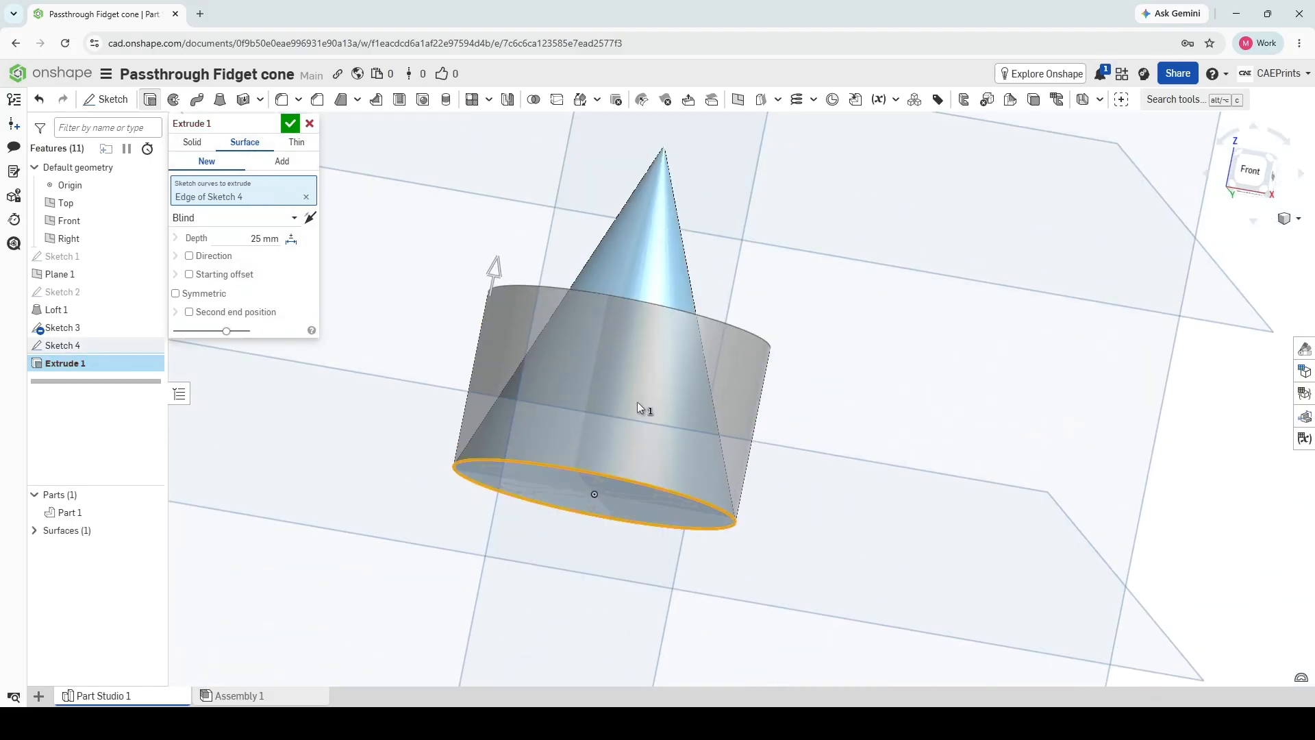
scroll(649, 317, "down", 2)
left_click(249, 241)
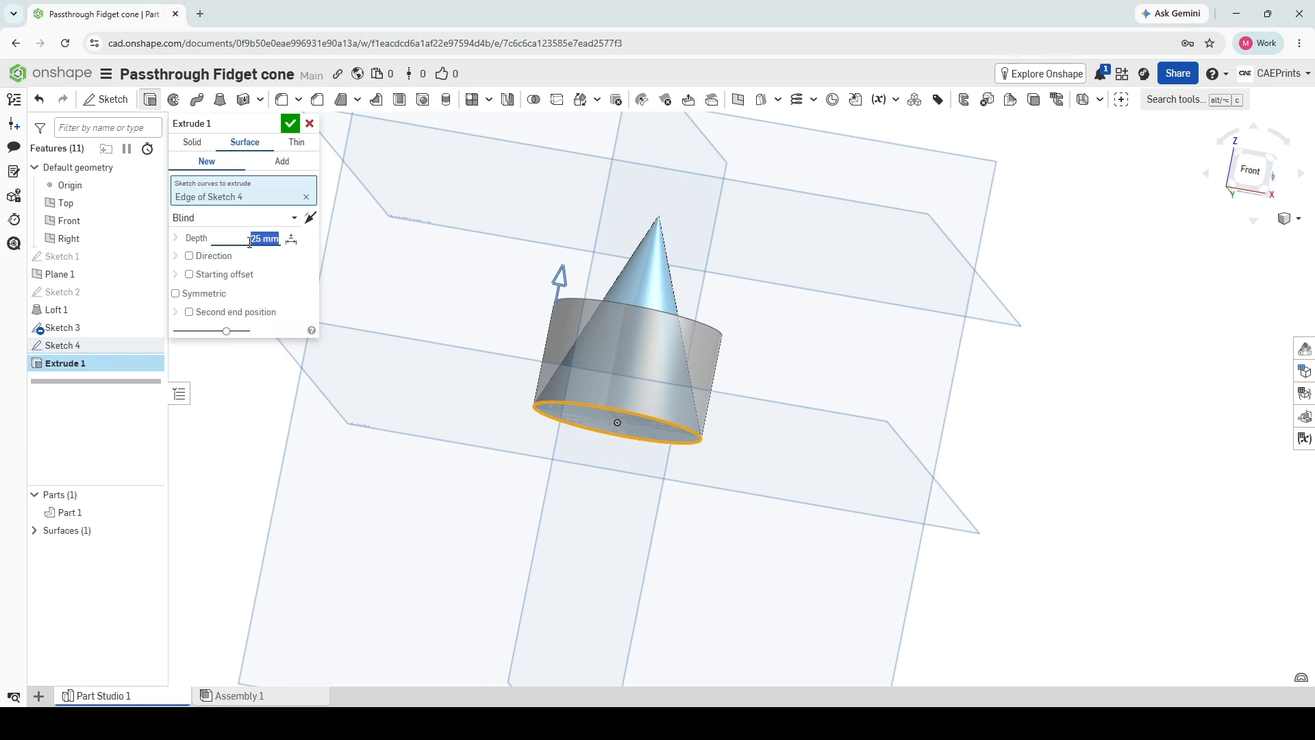
type("50")
key("Return")
key("Return")
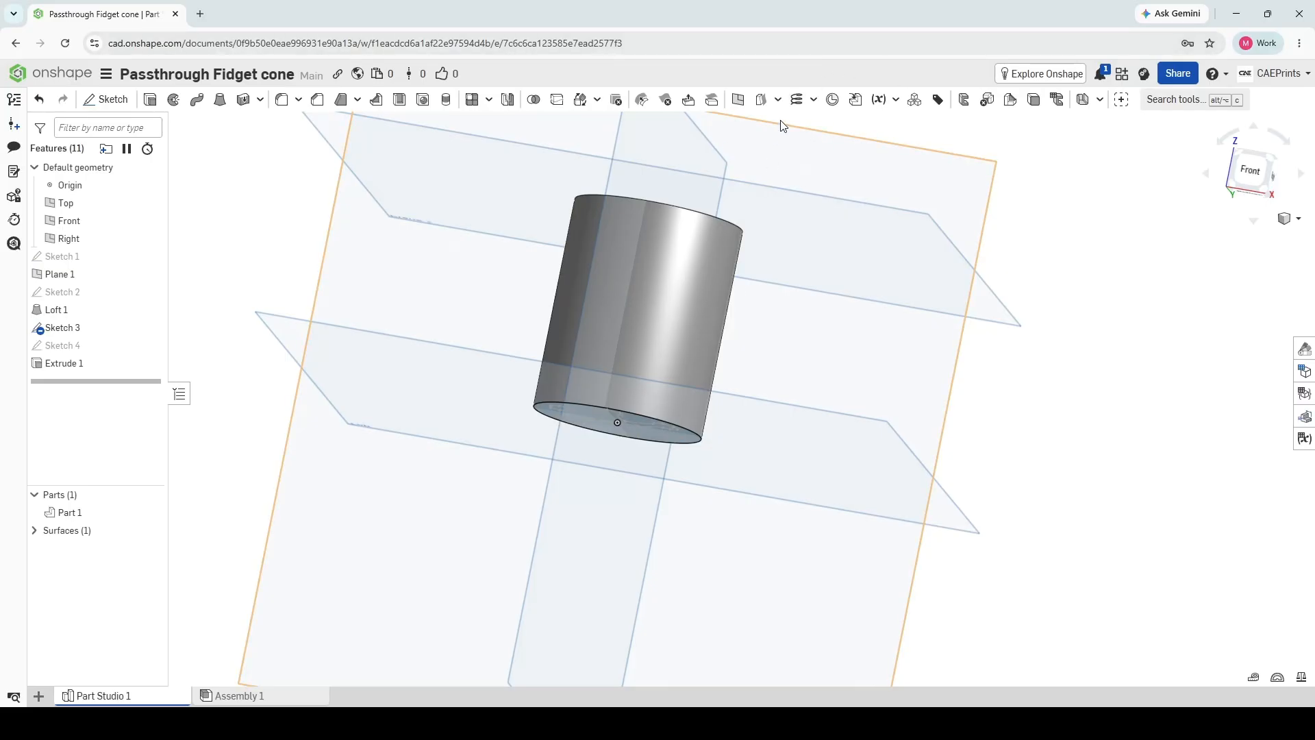
Create a clockwise helix with 1 revolution on the extruded cylindrical surface.
left_click(795, 100)
left_click(651, 284)
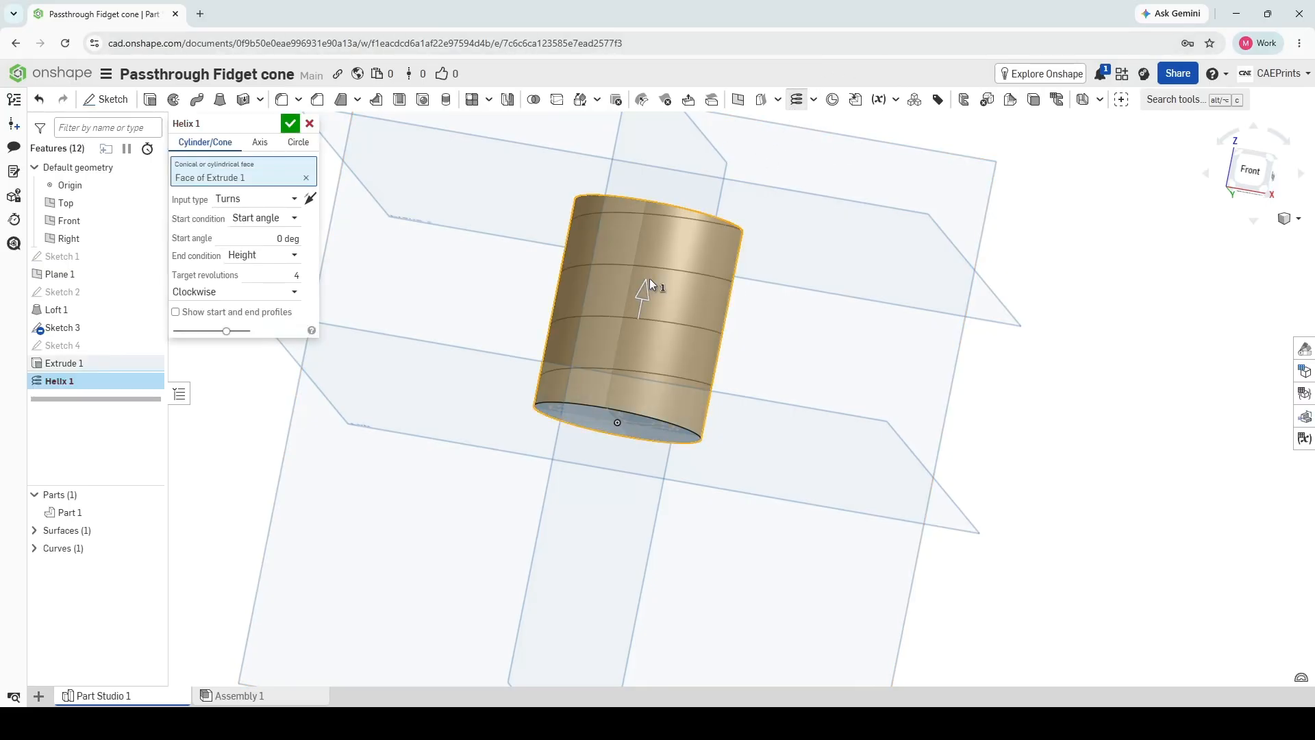
left_click(286, 277)
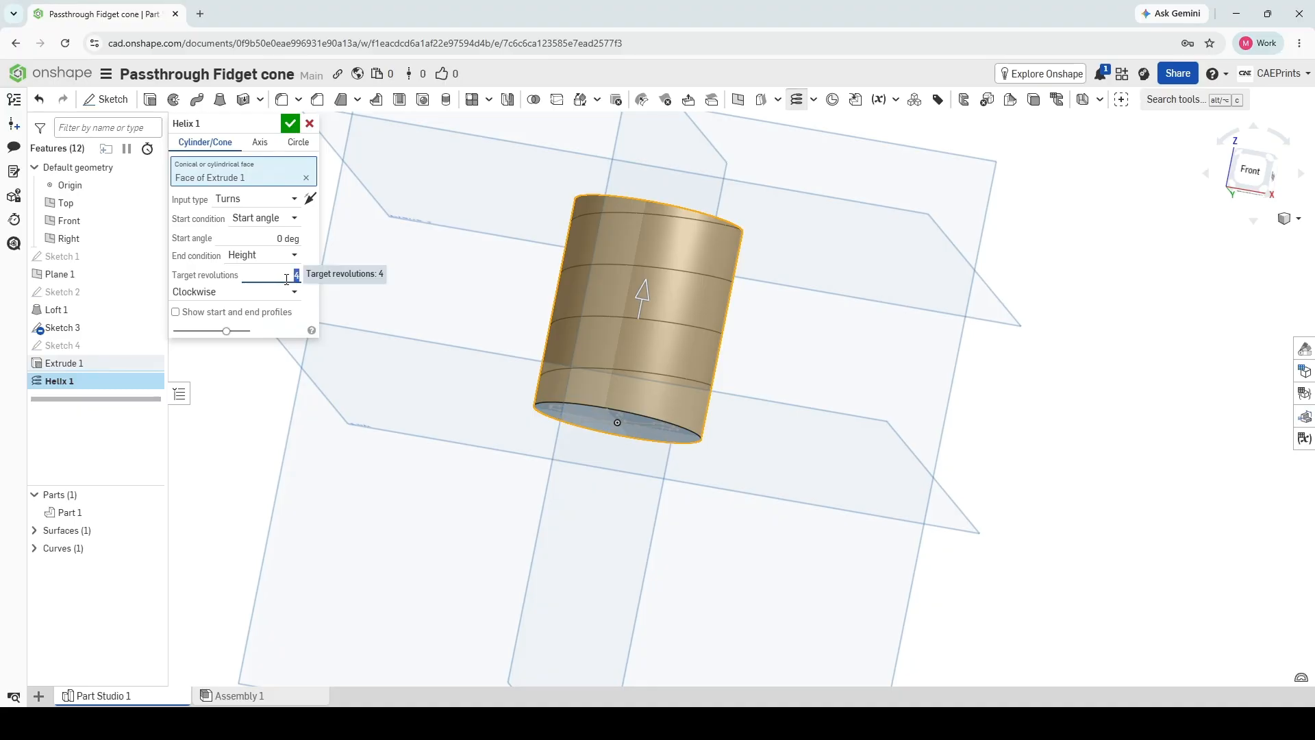
key("Return")
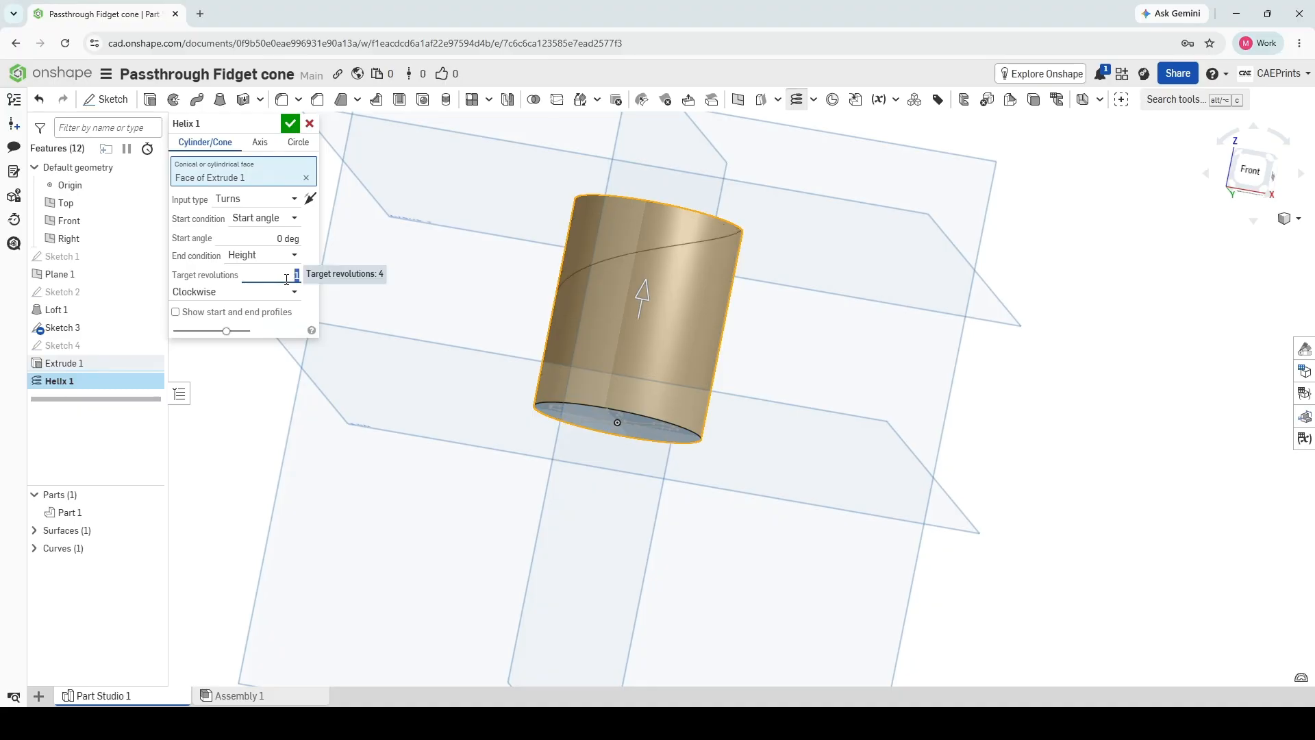
key("Return")
Hide the extruded cylindrical surface so only the cone and the helix are shown.
right_click_drag(464, 410, 612, 299)
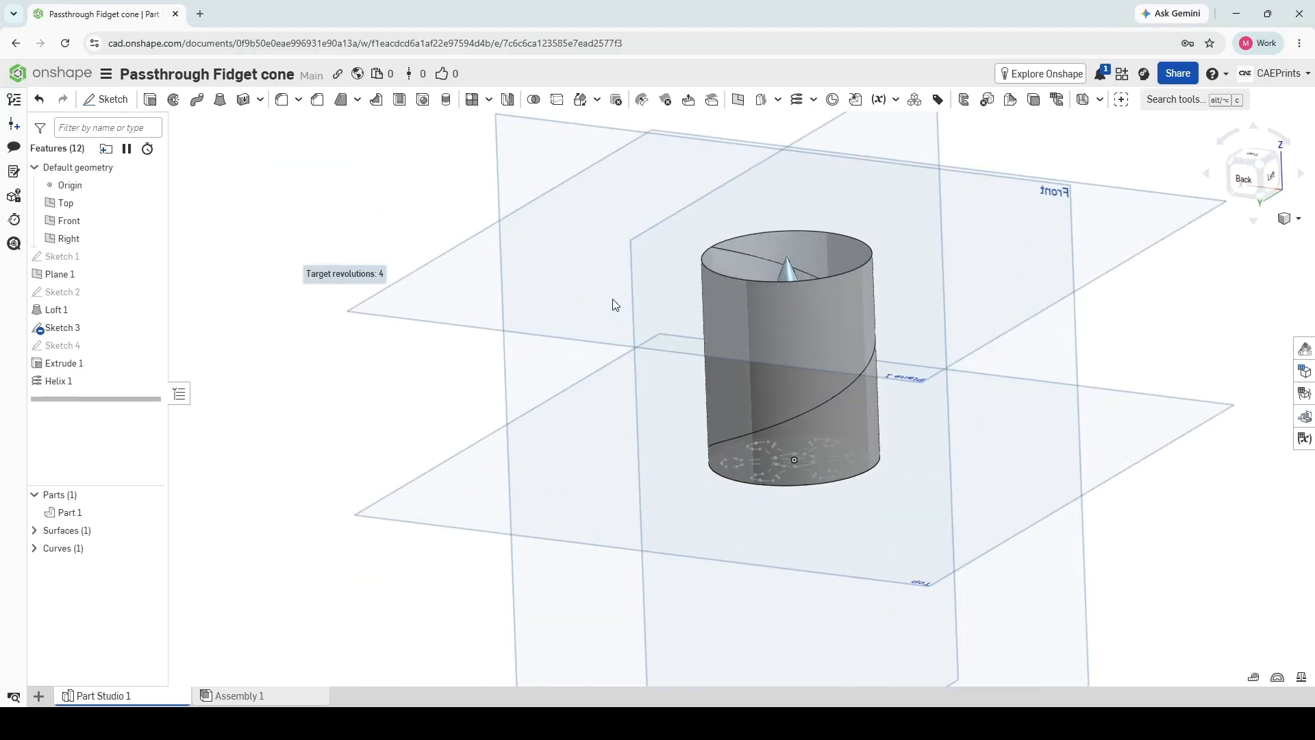
middle_click_drag(612, 298, 837, 313)
left_click(1258, 154)
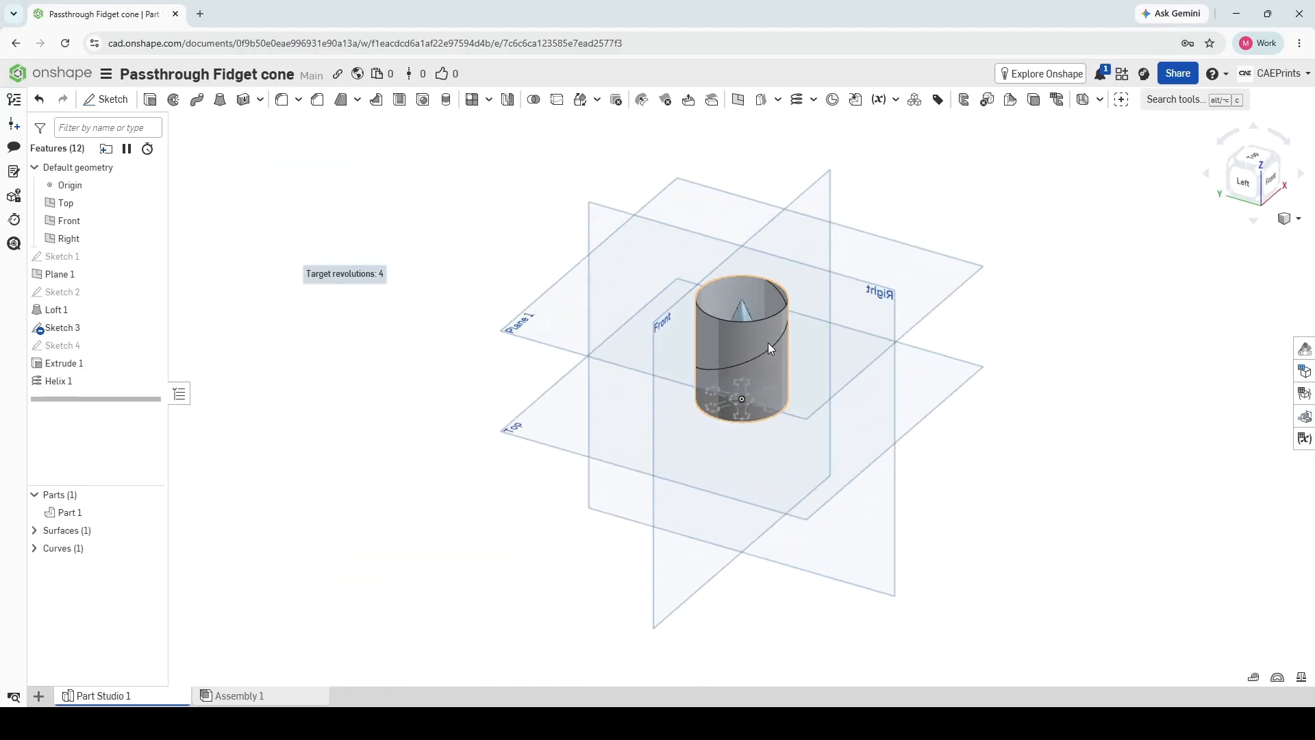
scroll(767, 344, "up", 3)
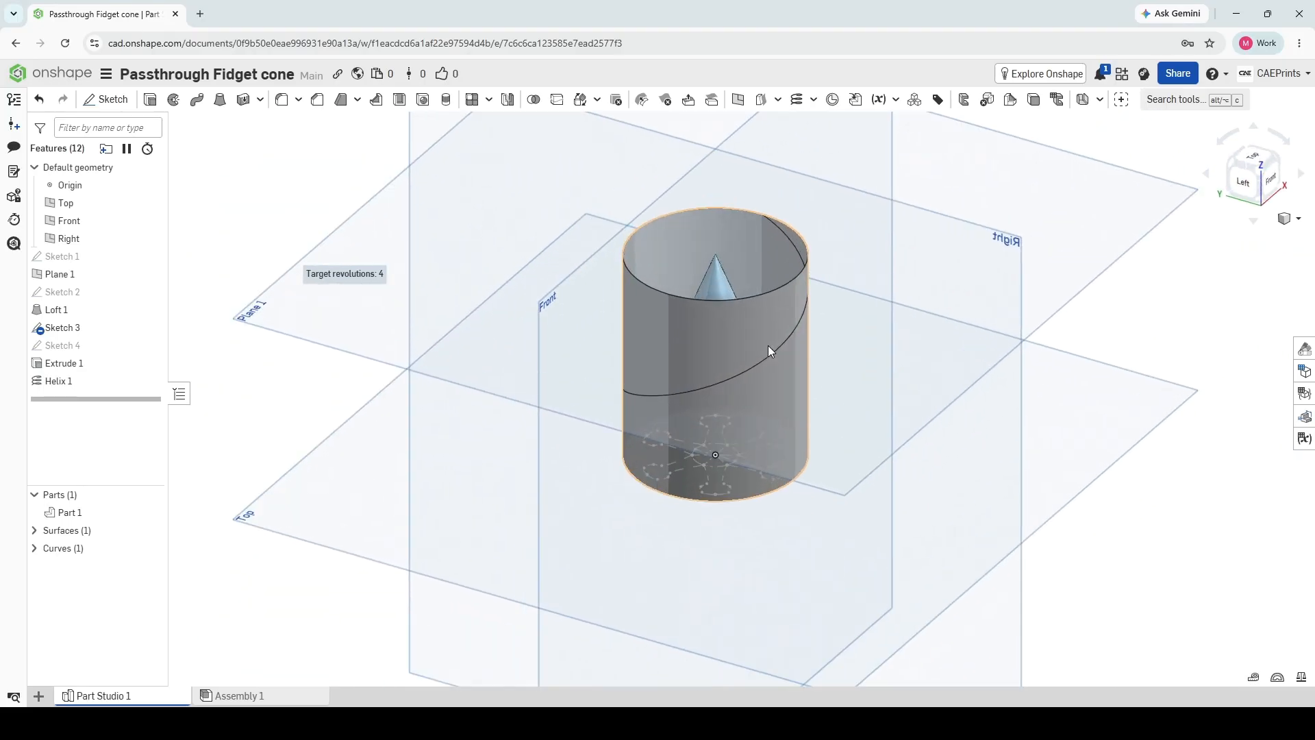
left_click(151, 531)
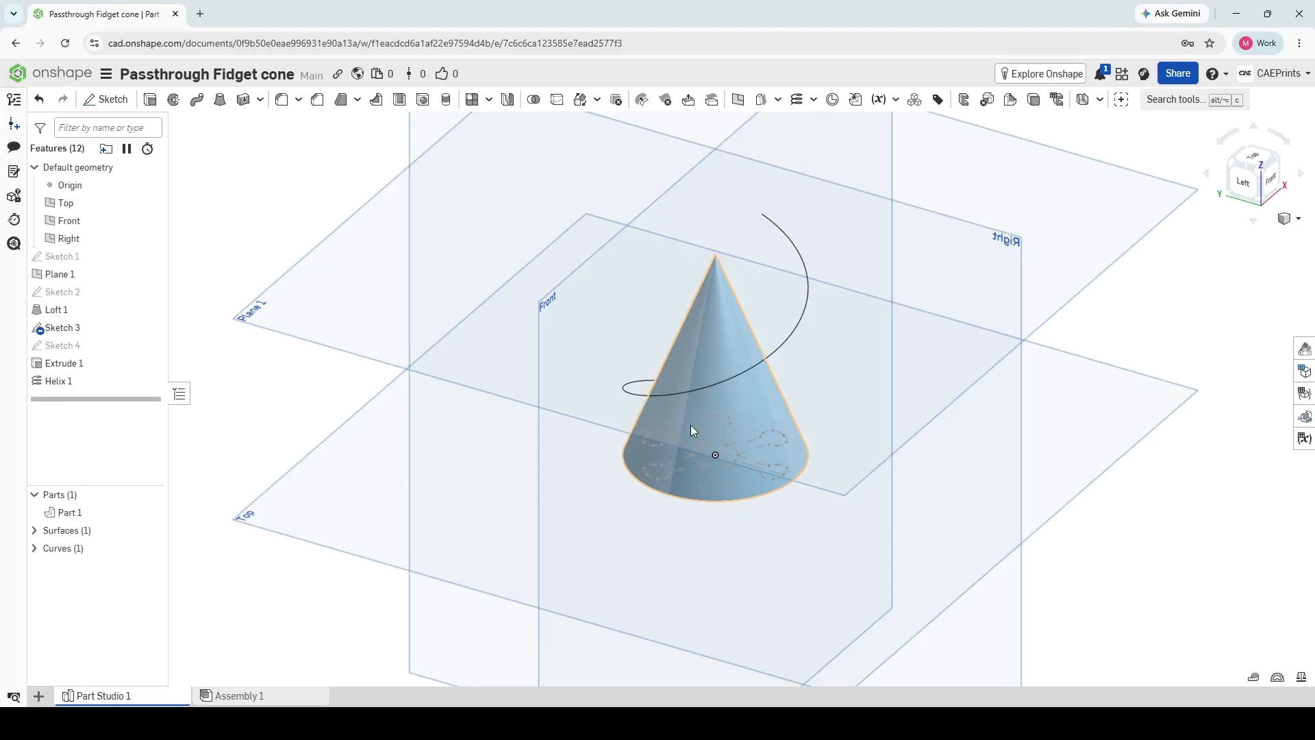
Sweep the six-lobed profile of Sketch 3 along the helix, removing its volume from the cone.
left_click(197, 108)
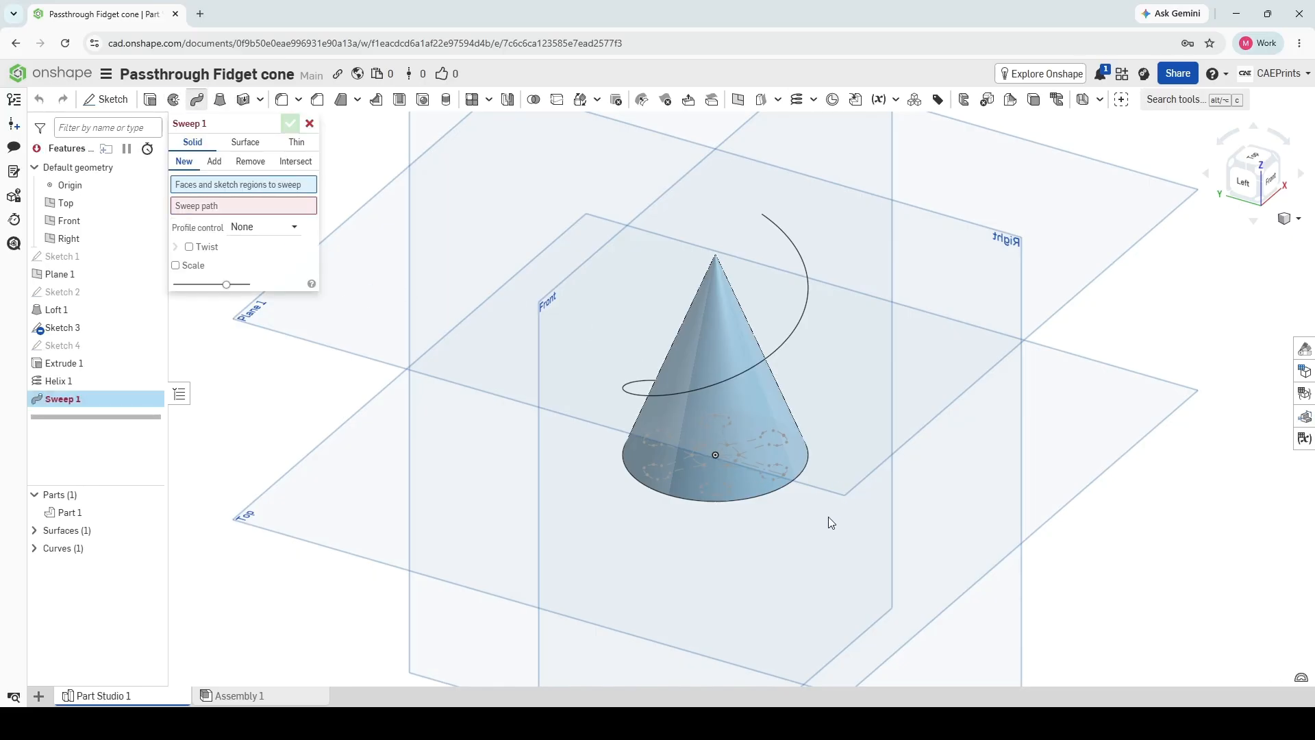
scroll(828, 516, "up", 5)
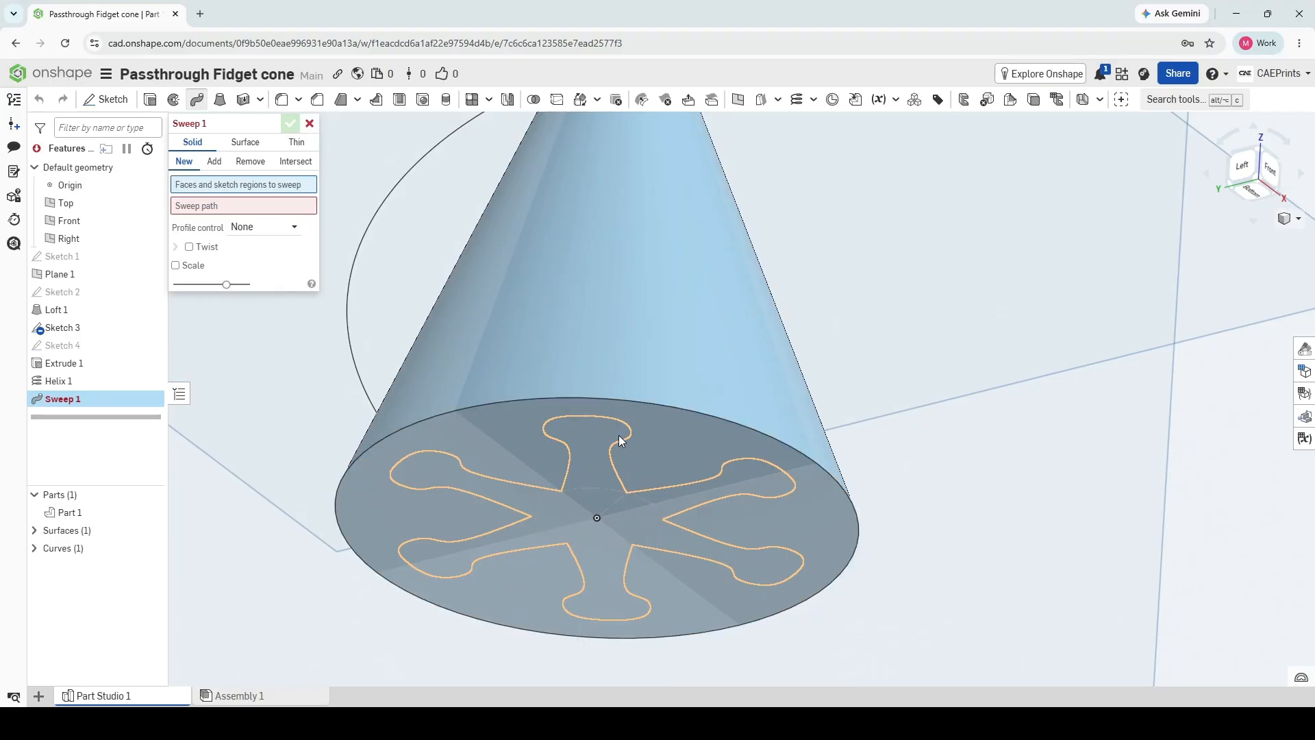
left_click(619, 434)
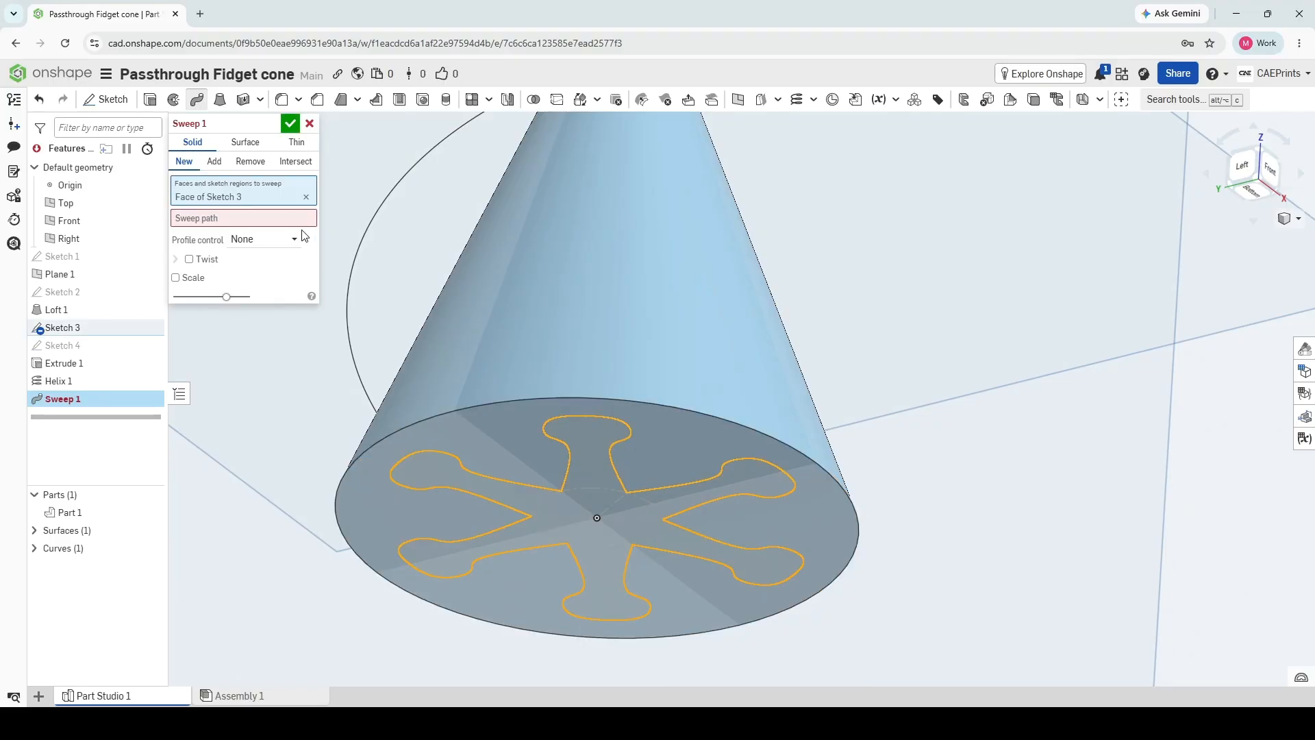
left_click(350, 265)
scroll(552, 207, "down", 3)
middle_click_drag(654, 198, 657, 347)
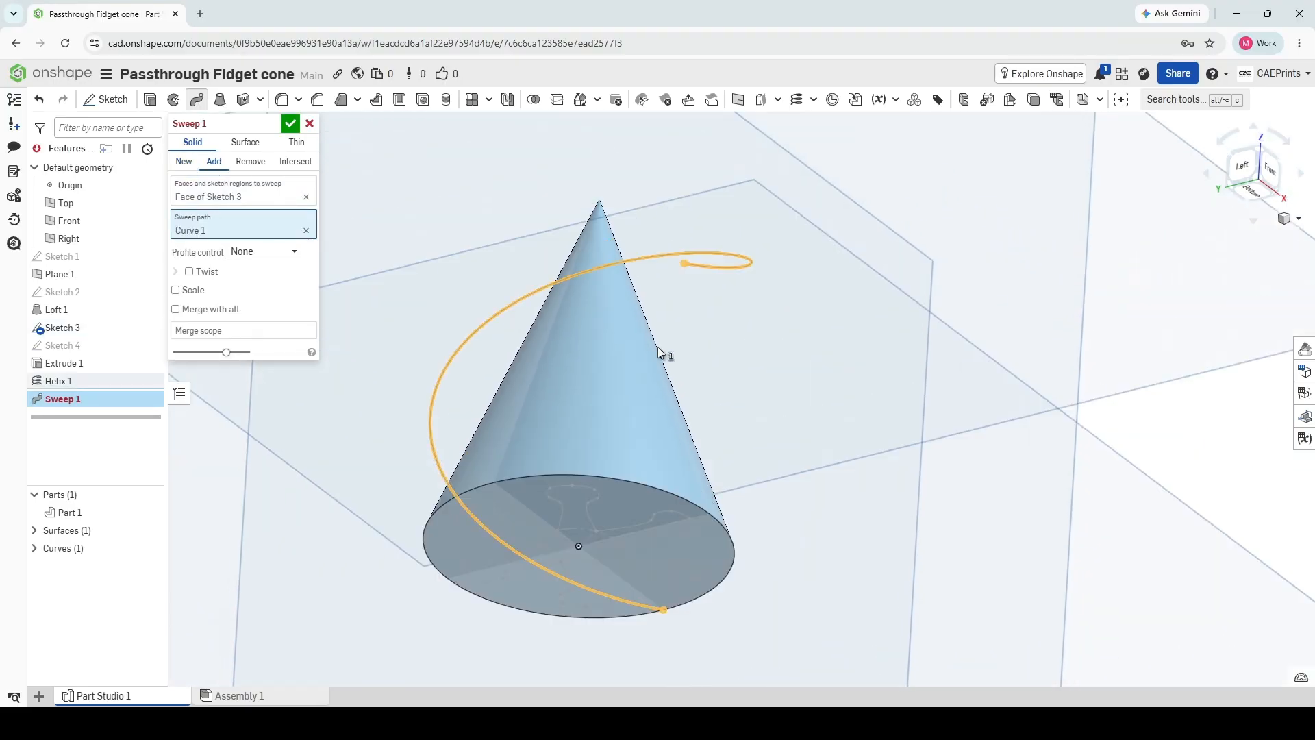
right_click_drag(658, 346, 663, 356)
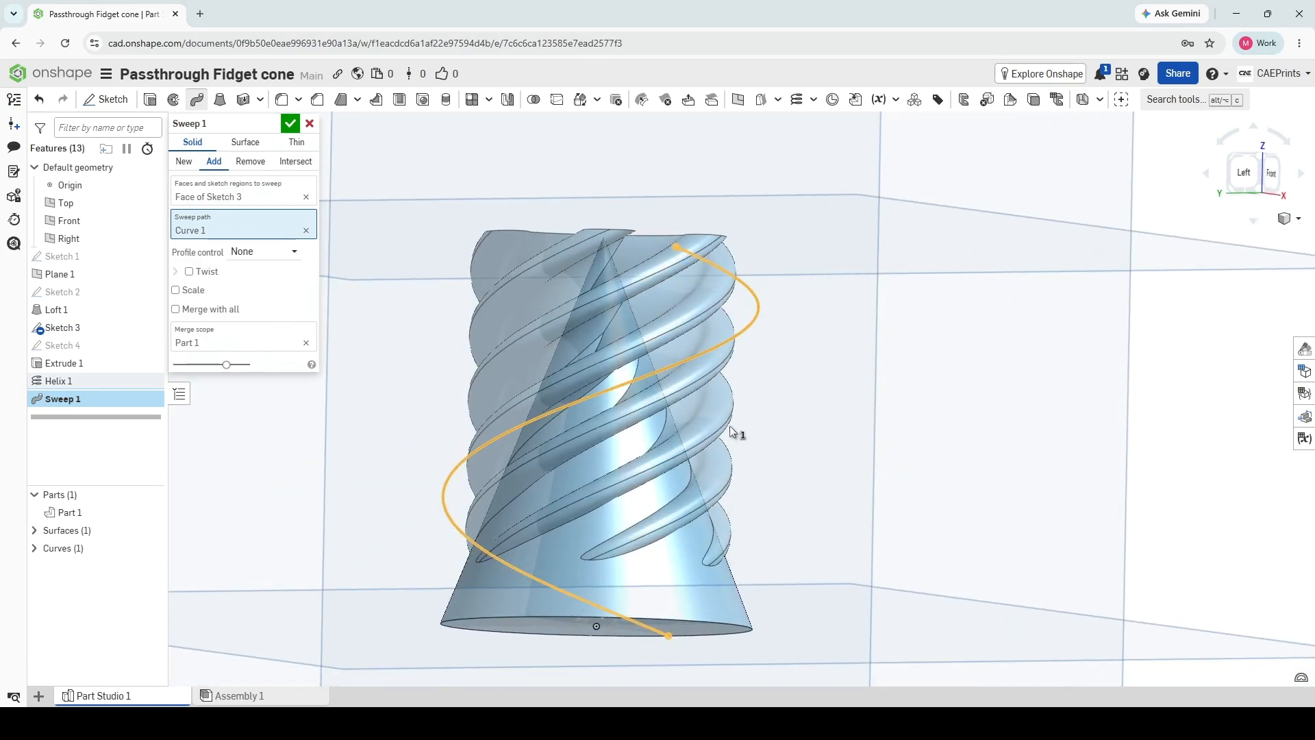
left_click(261, 165)
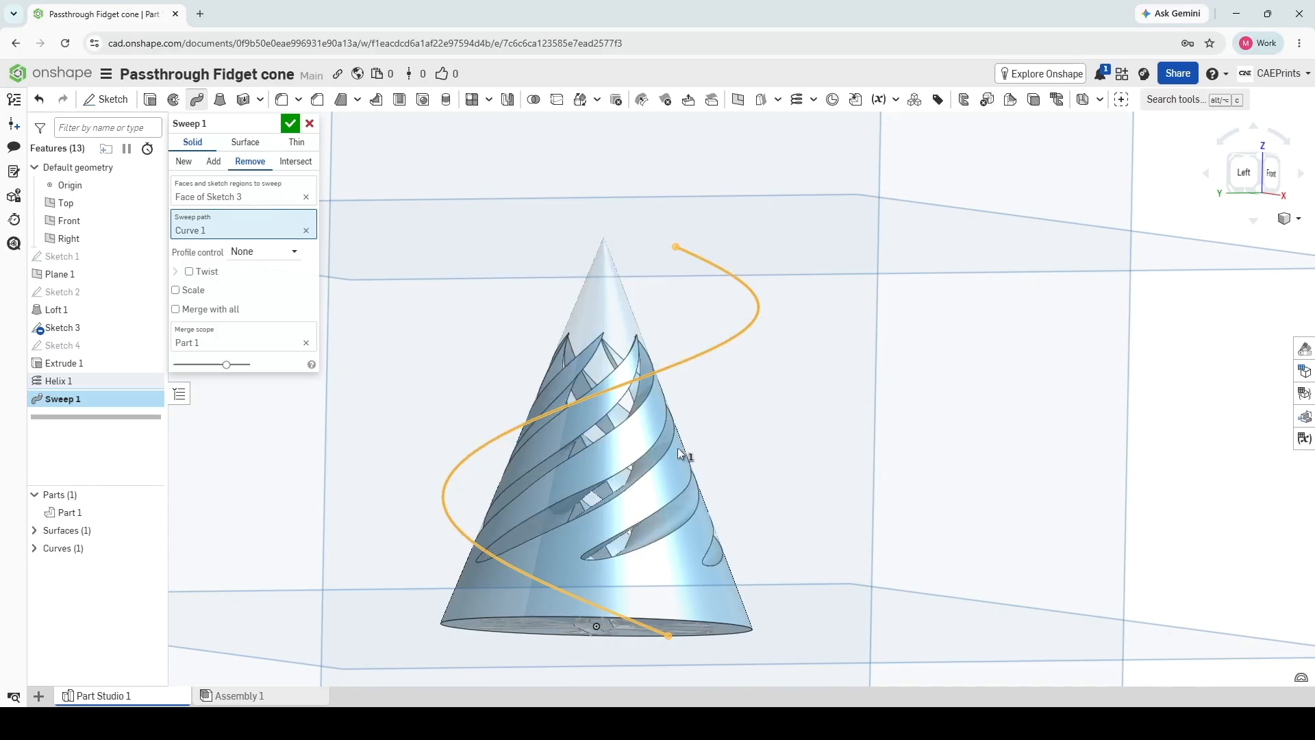
left_click(291, 124)
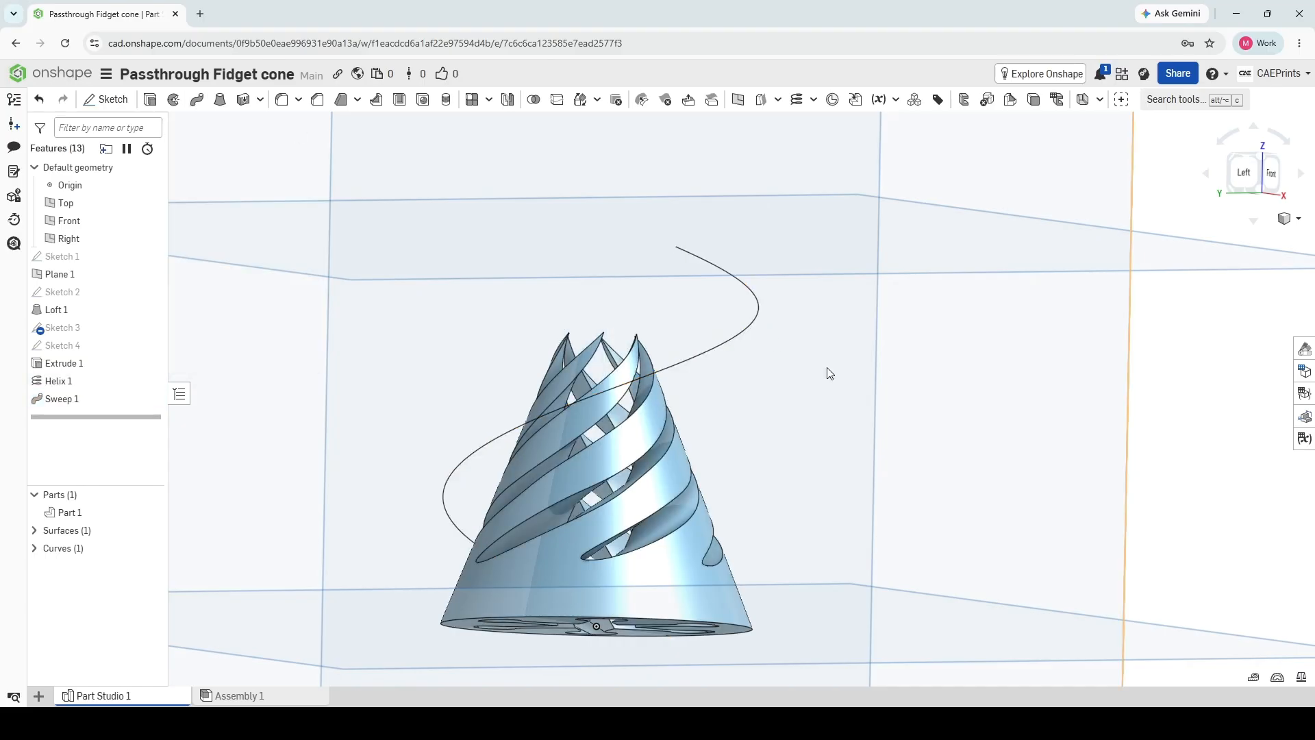
Create a second Part Studio and derive Curve 1, Plane 1 and Sketches 1 to 4 from Part Studio 1 at the base origin.
left_click(40, 696)
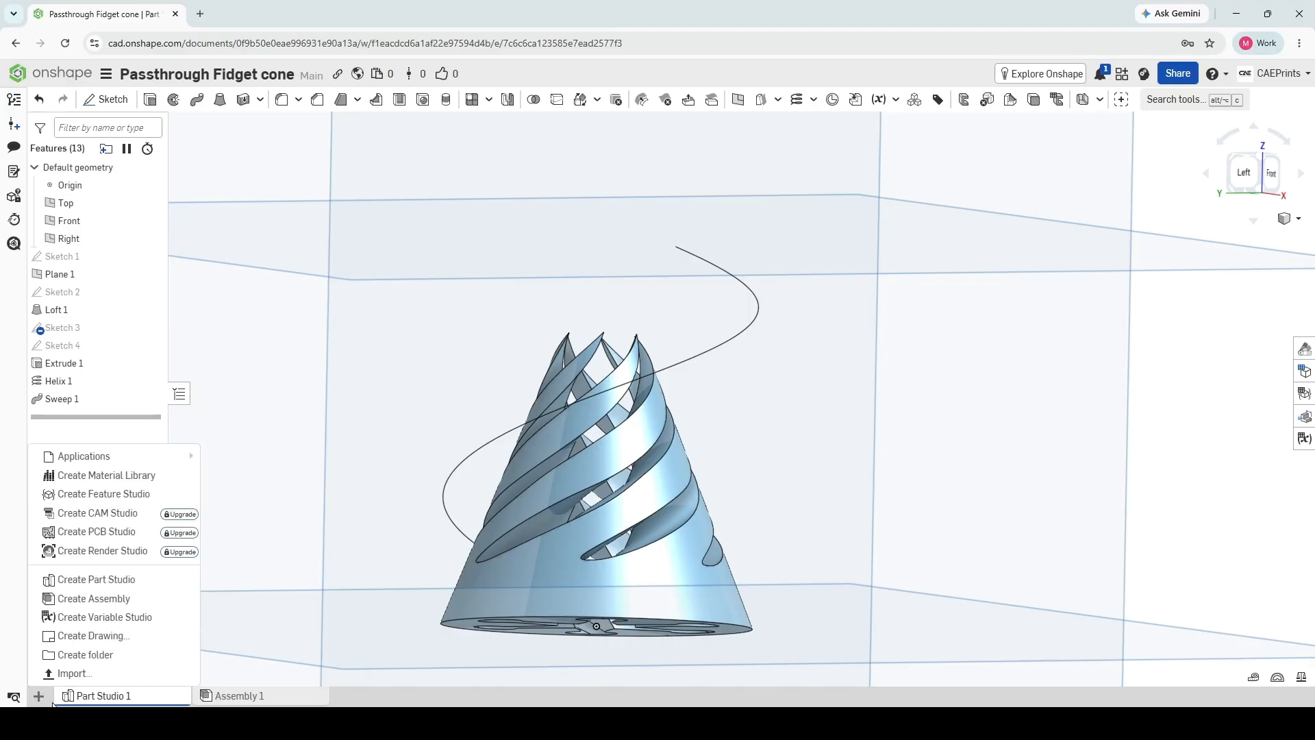
left_click(127, 582)
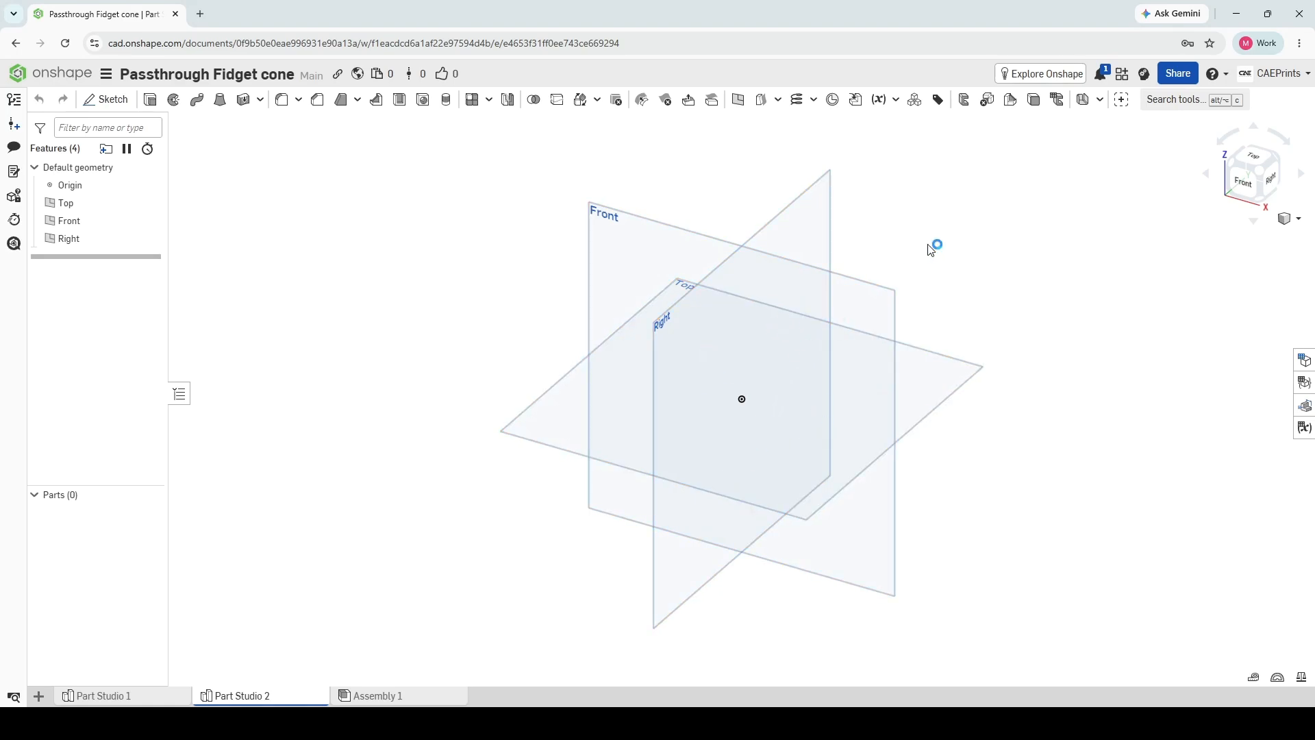
left_click(856, 101)
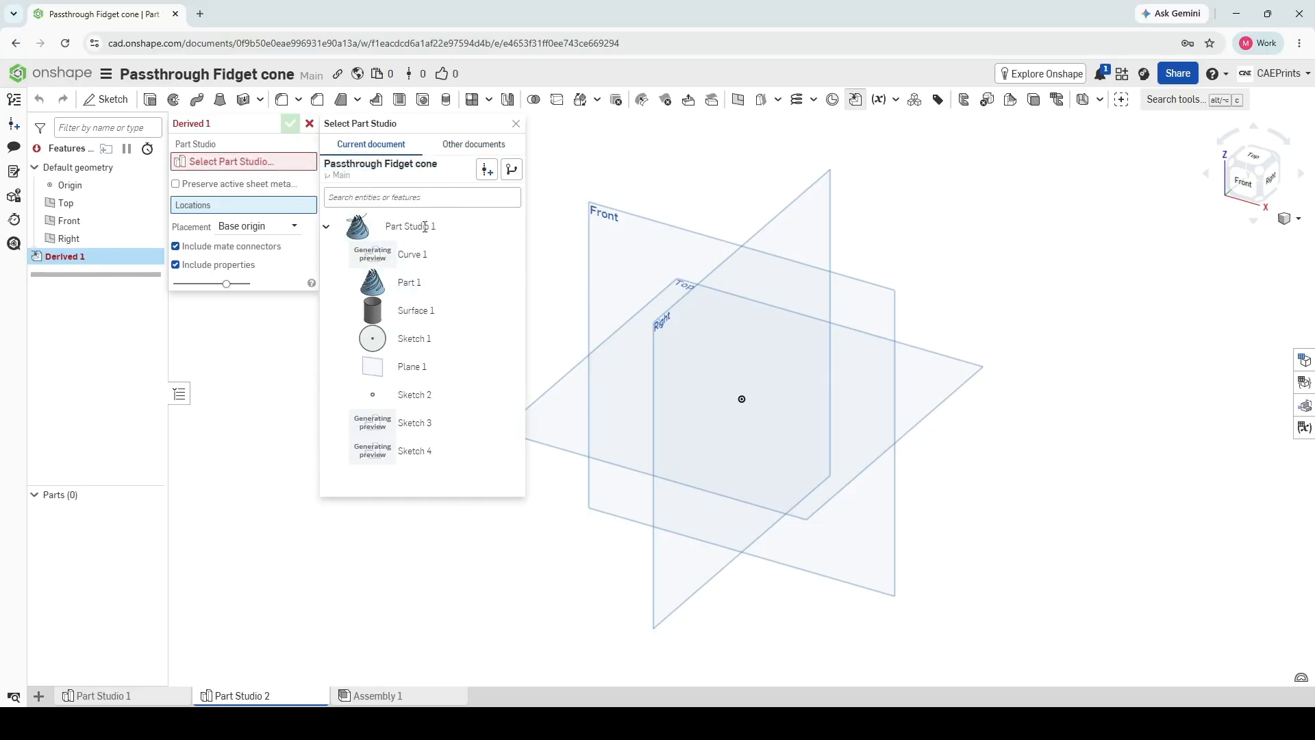
left_click(440, 259)
left_click(438, 339)
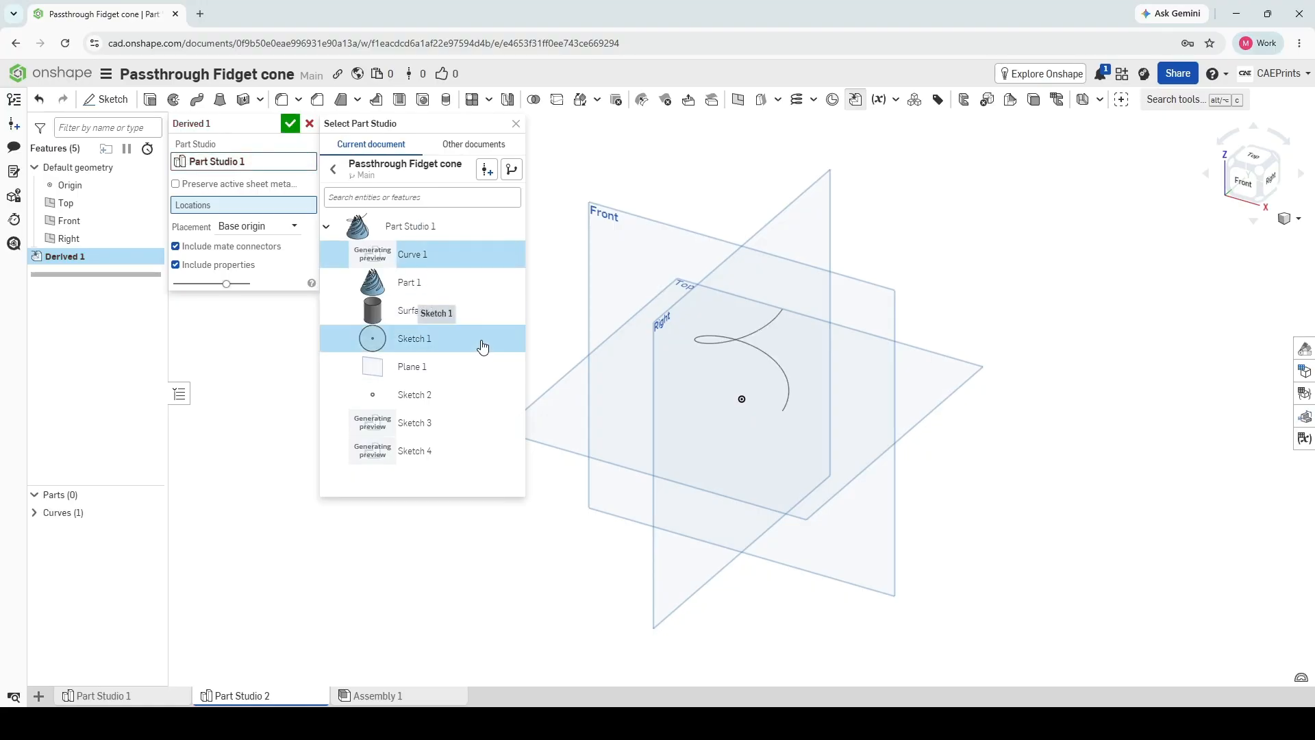
left_click(488, 372)
left_click(487, 395)
left_click(487, 423)
left_click(487, 451)
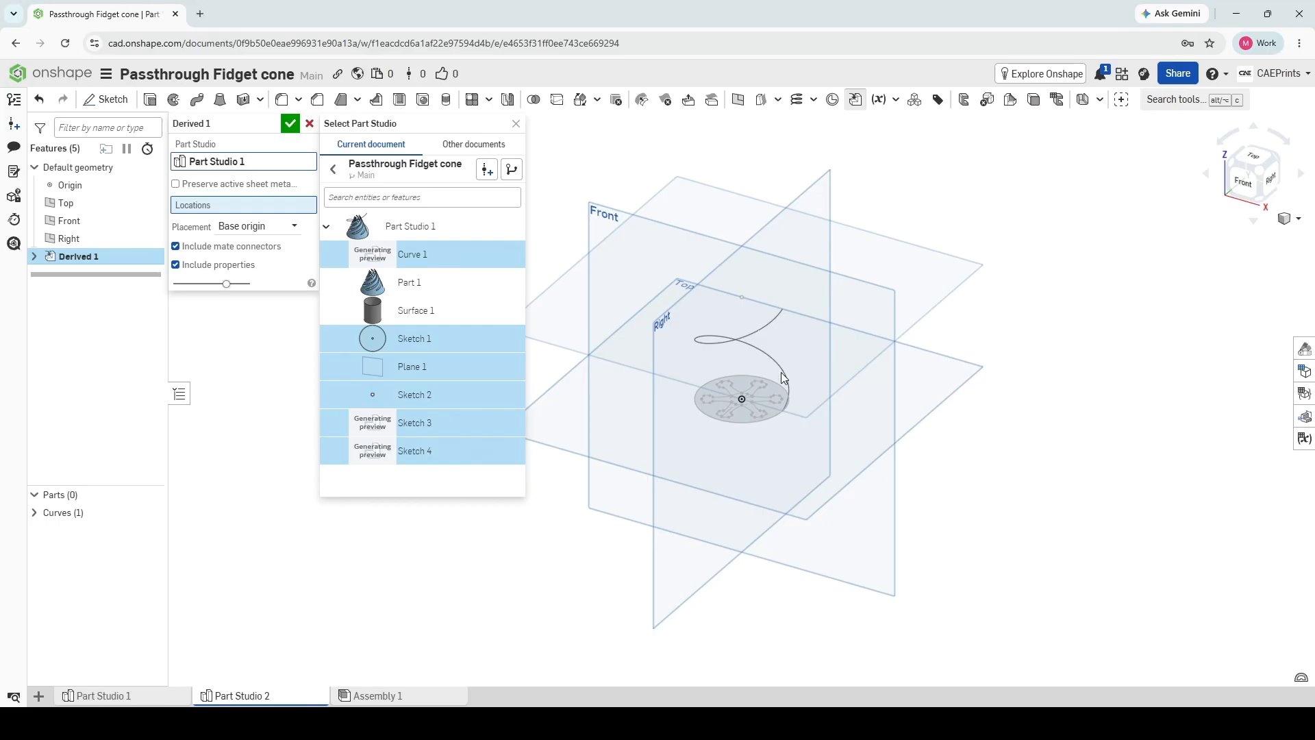
scroll(781, 371, "up", 2)
left_click(290, 123)
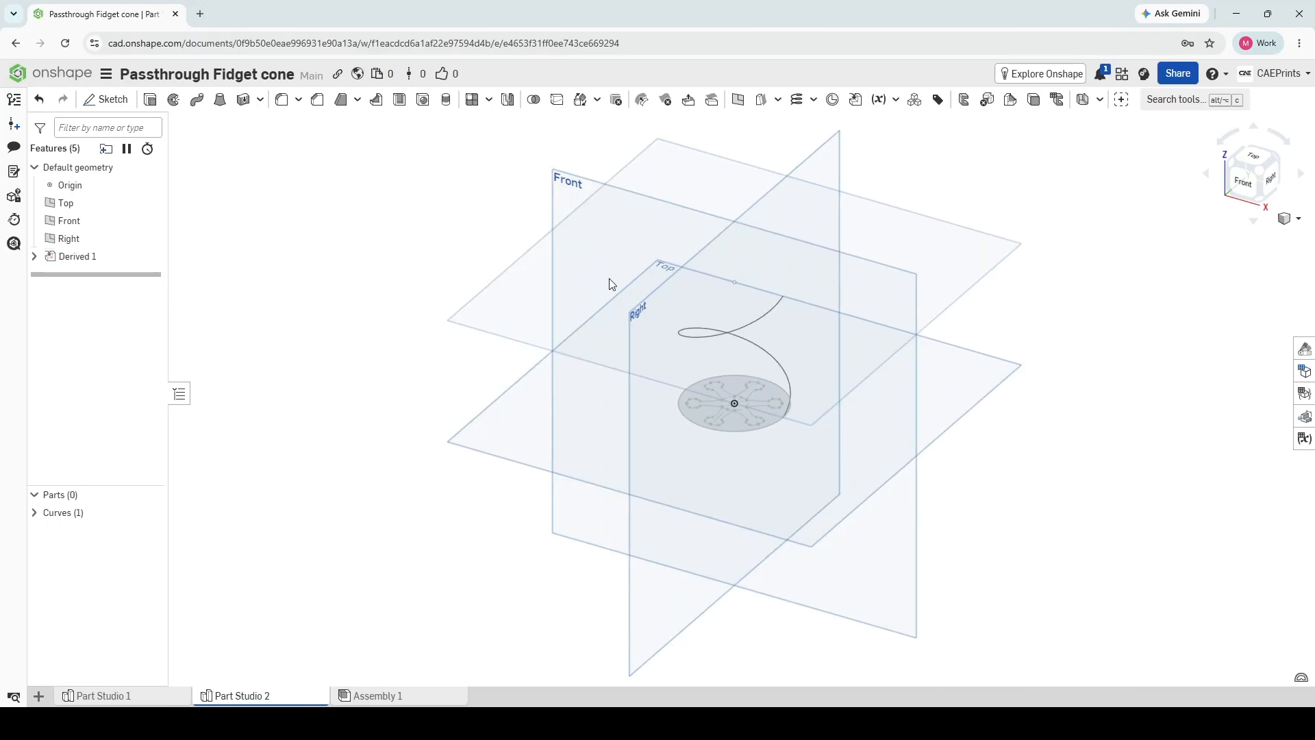
Loft a new solid cone between the apex point of Sketch 2 and the circular region of Sketch 4.
scroll(762, 362, "up", 3)
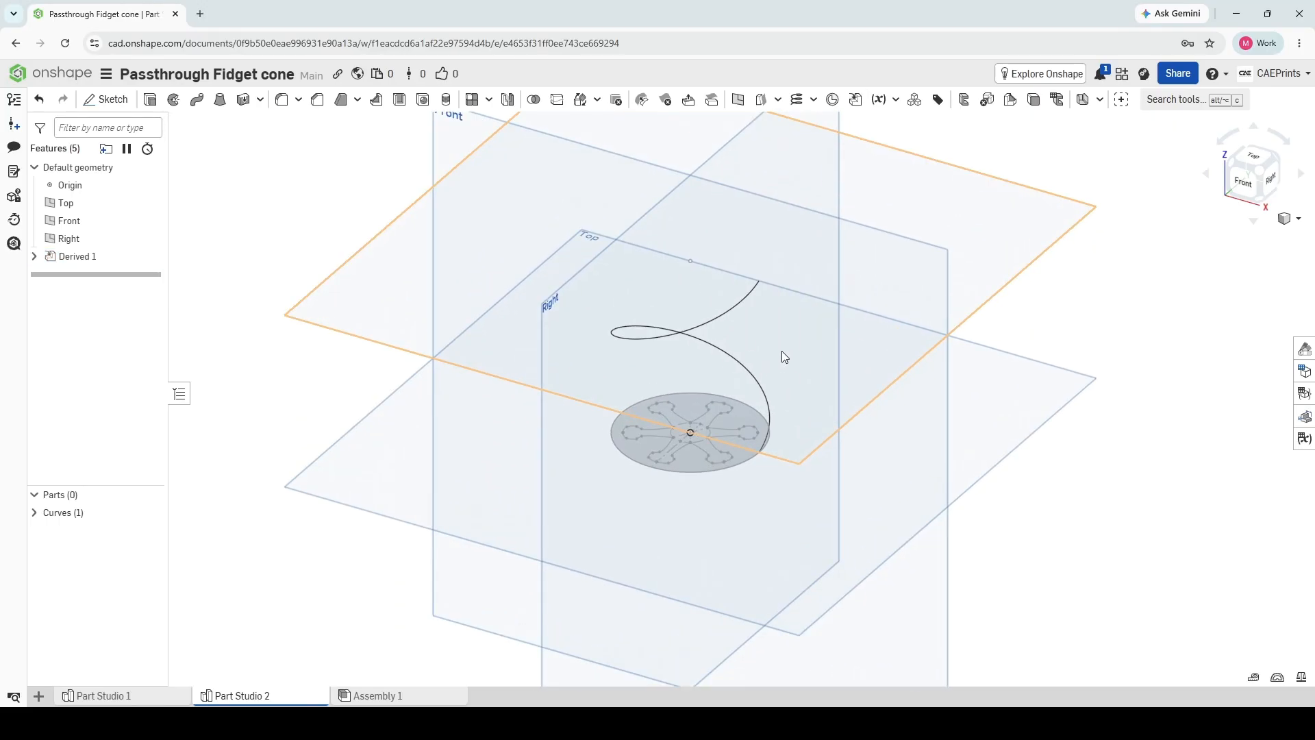
left_click(219, 99)
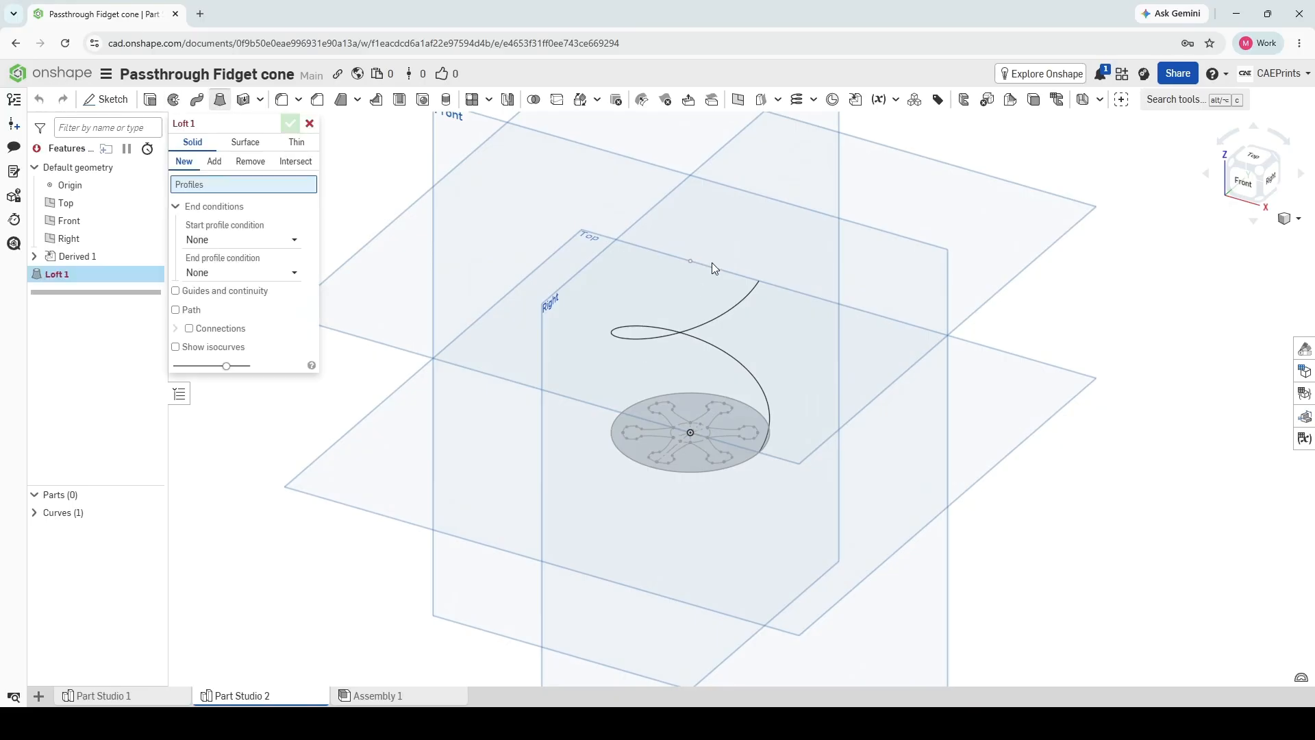
left_click(691, 261)
left_click(743, 465)
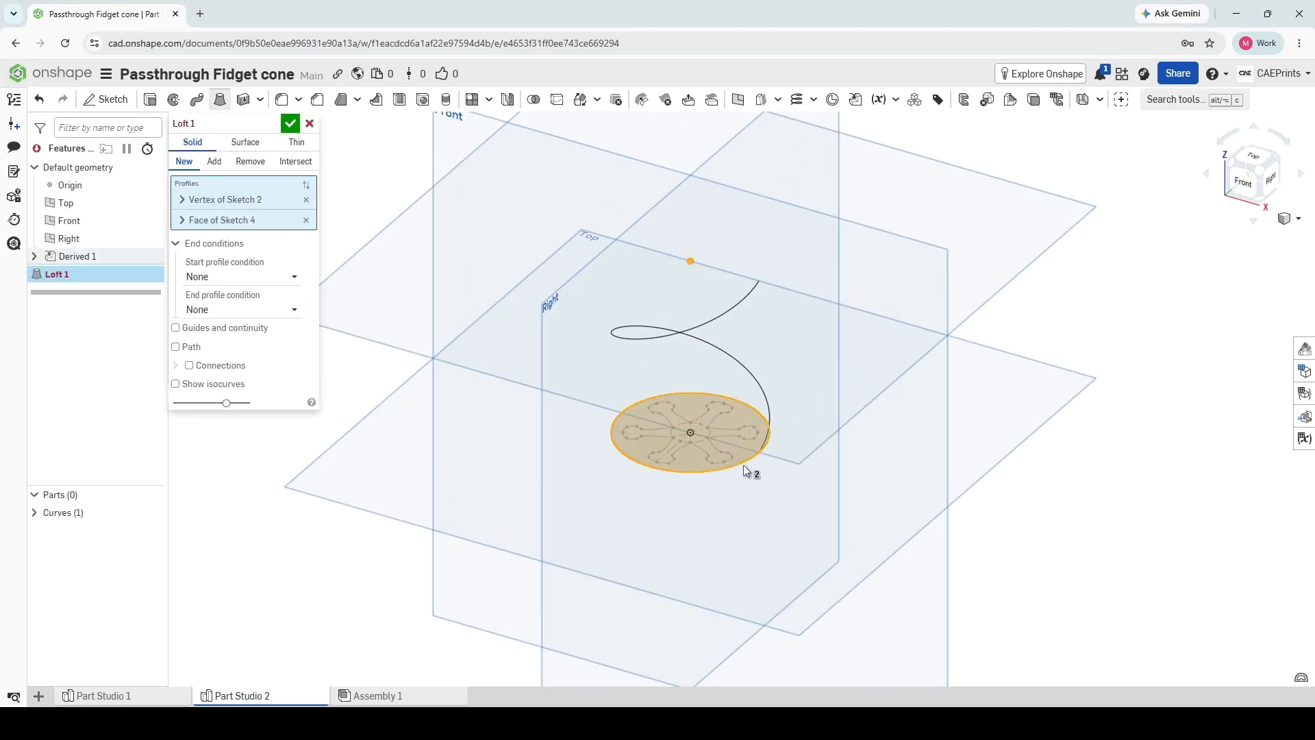
left_click(290, 124)
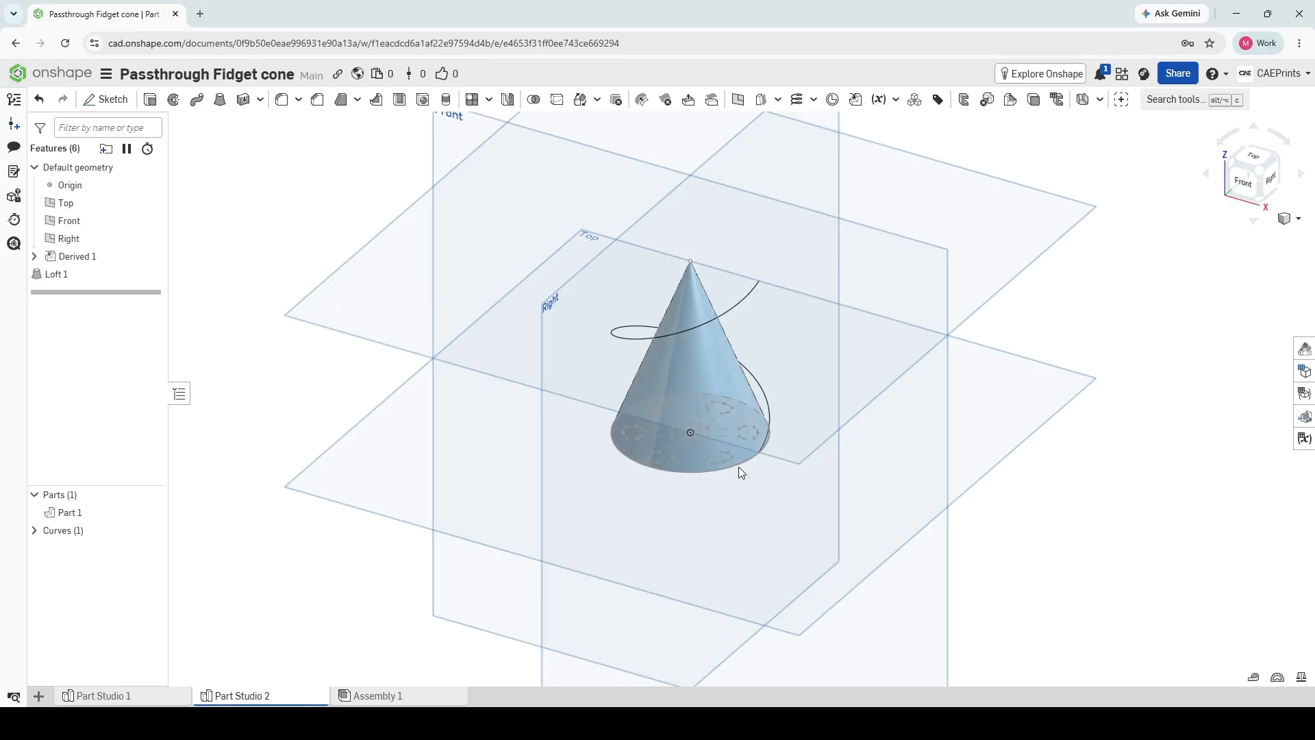
Start a sketch on the cone's circular base and offset the first lobe curve of the six-lobed profile inward by 0.45 mm.
right_click_drag(933, 505, 1247, 206)
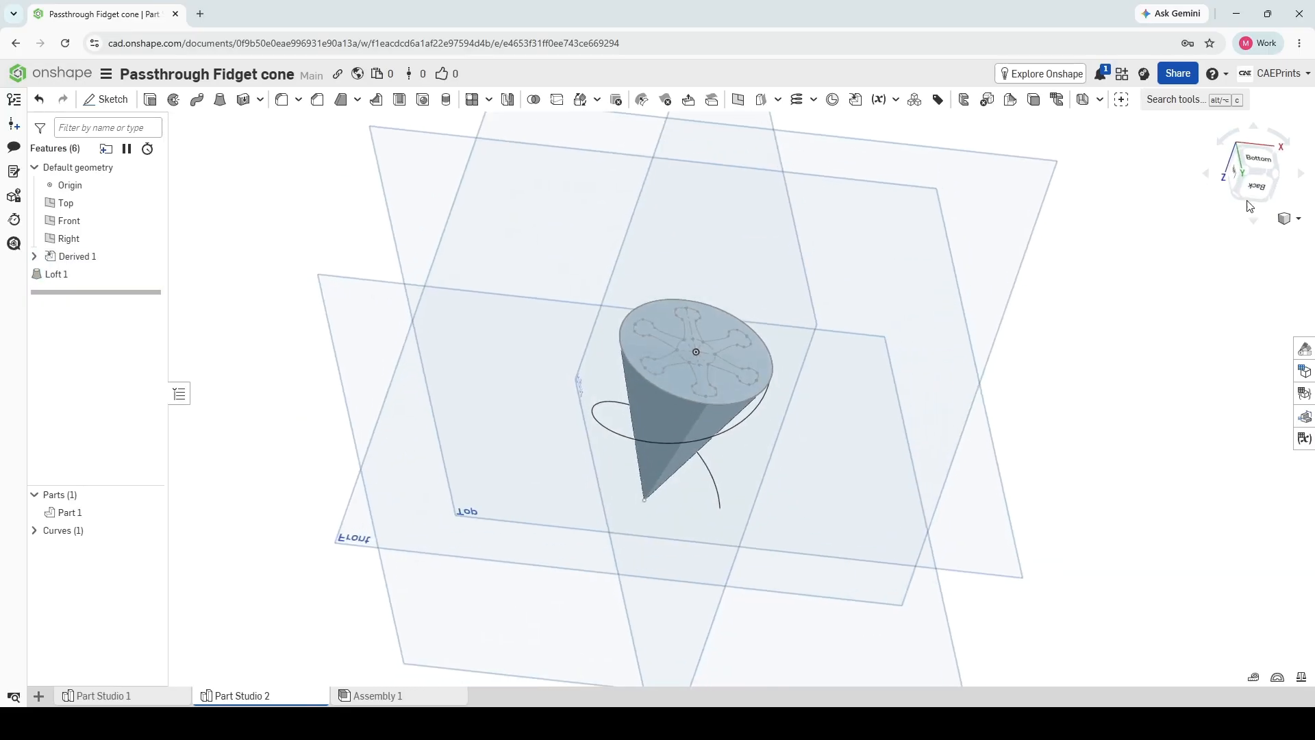
left_click(1257, 163)
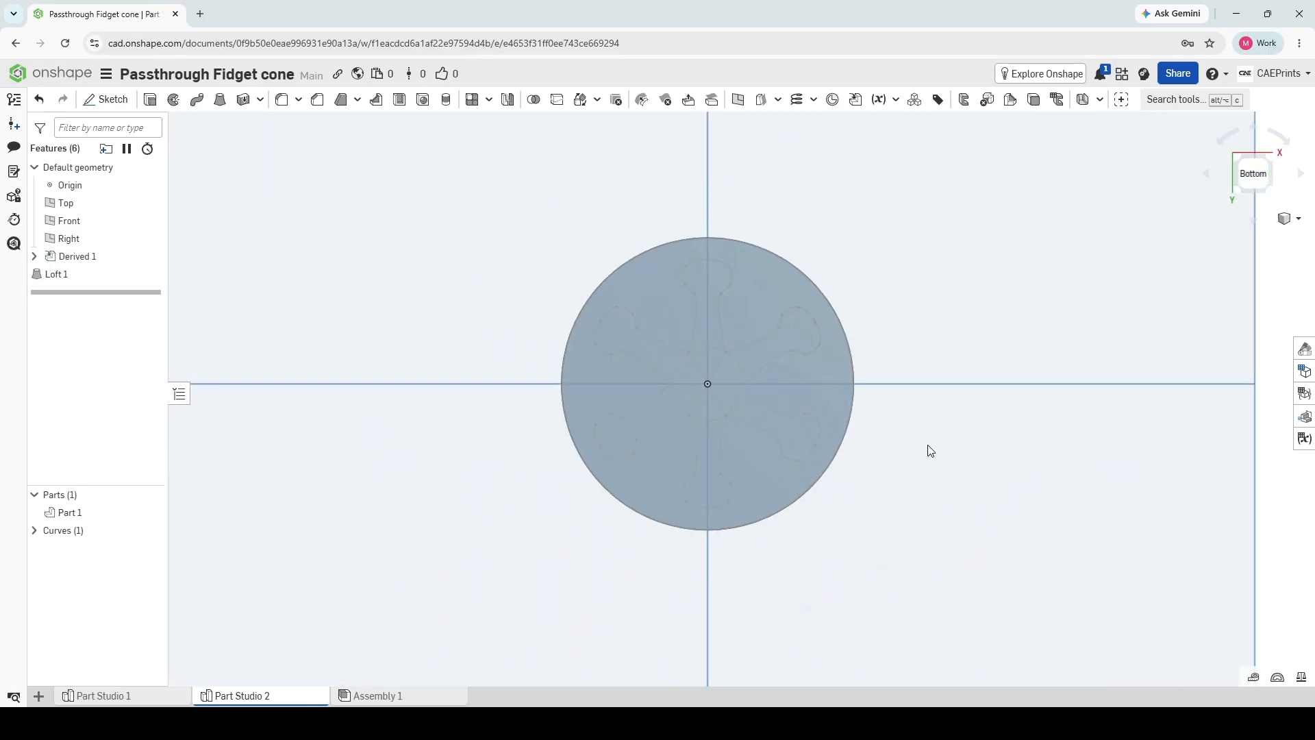
left_click(106, 99)
left_click(647, 294)
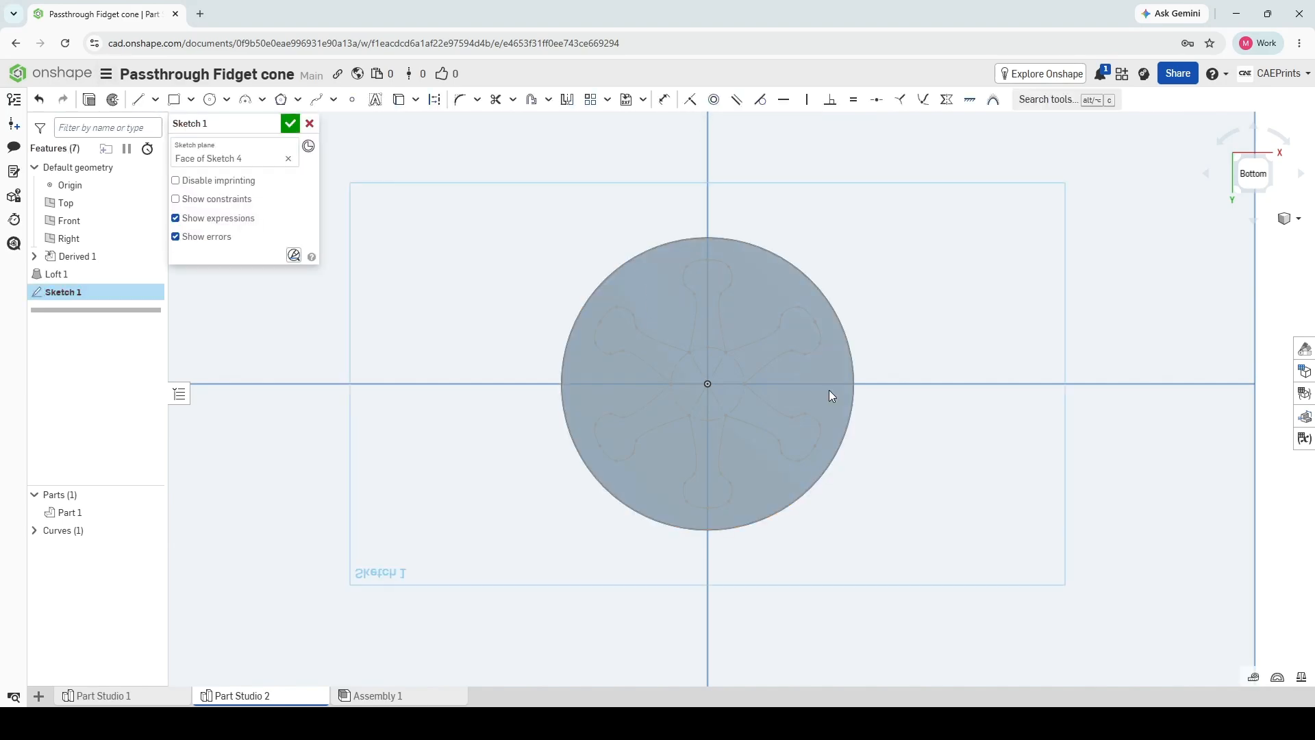
left_click(538, 108)
scroll(714, 326, "up", 5)
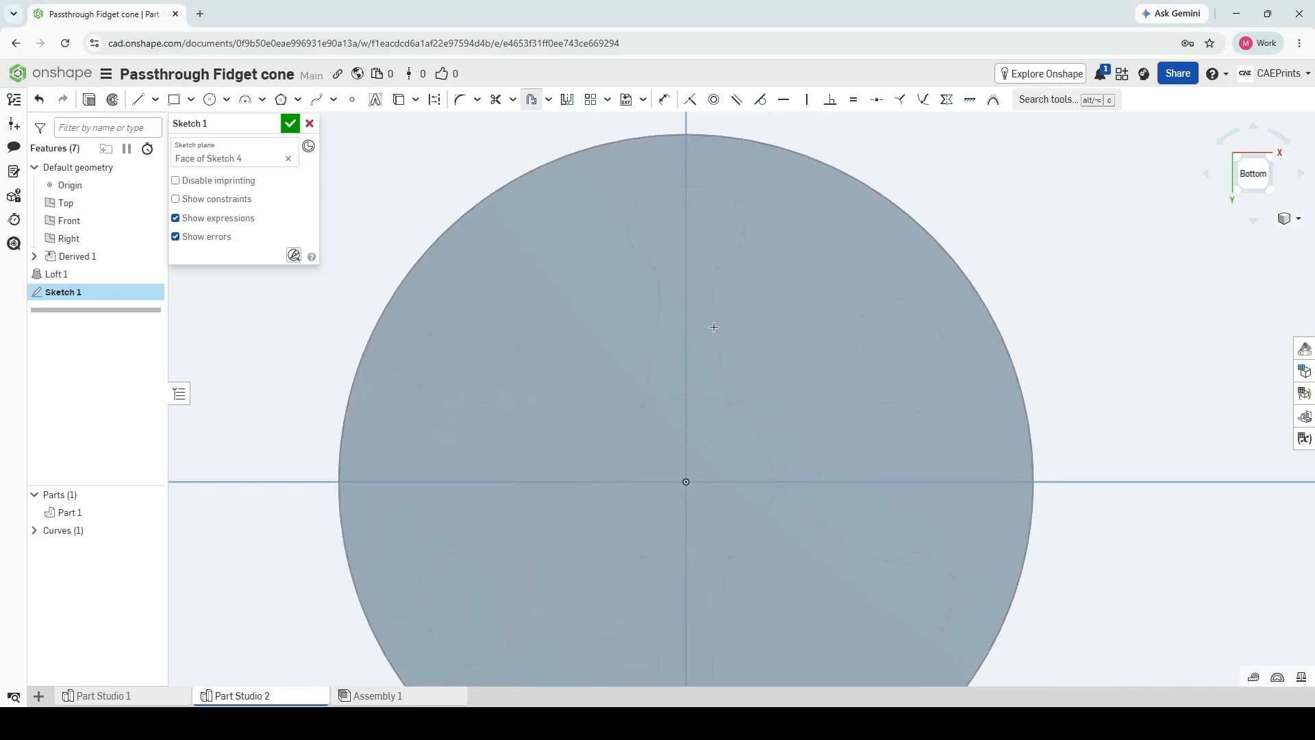
middle_click_drag(713, 326, 689, 378)
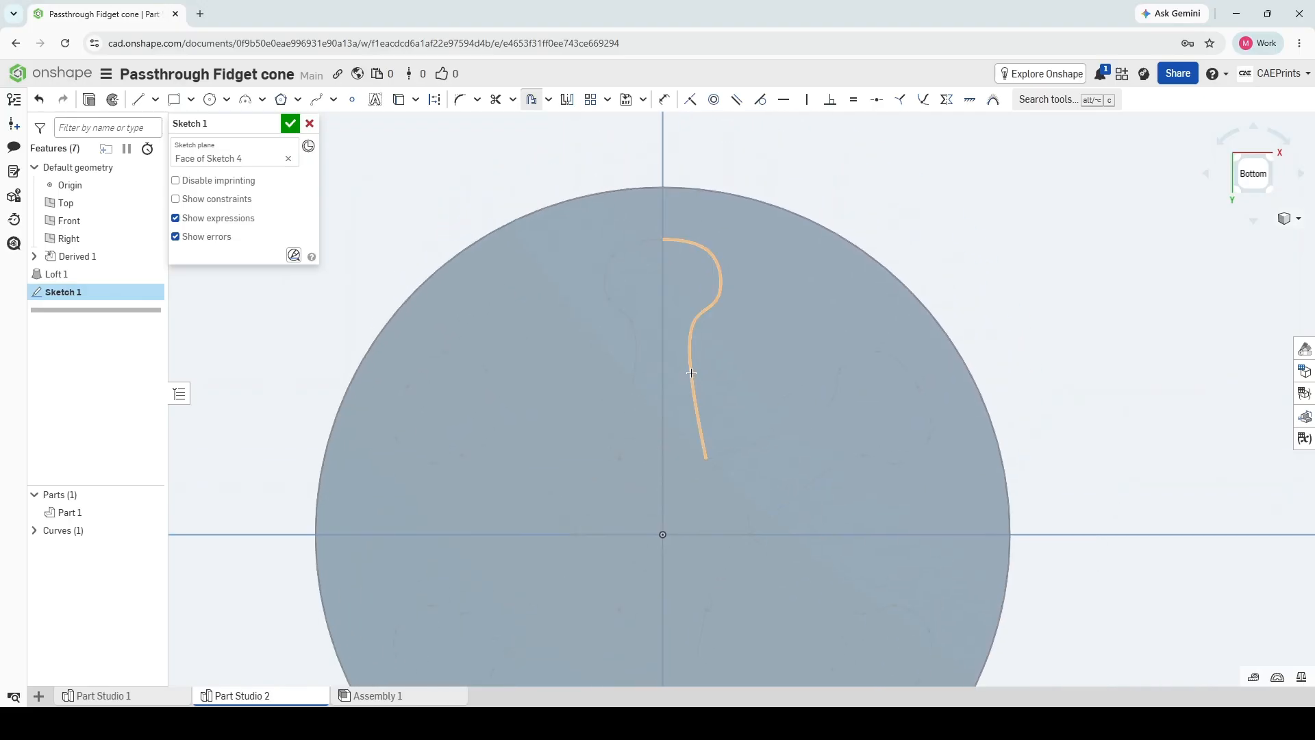
left_click(691, 372)
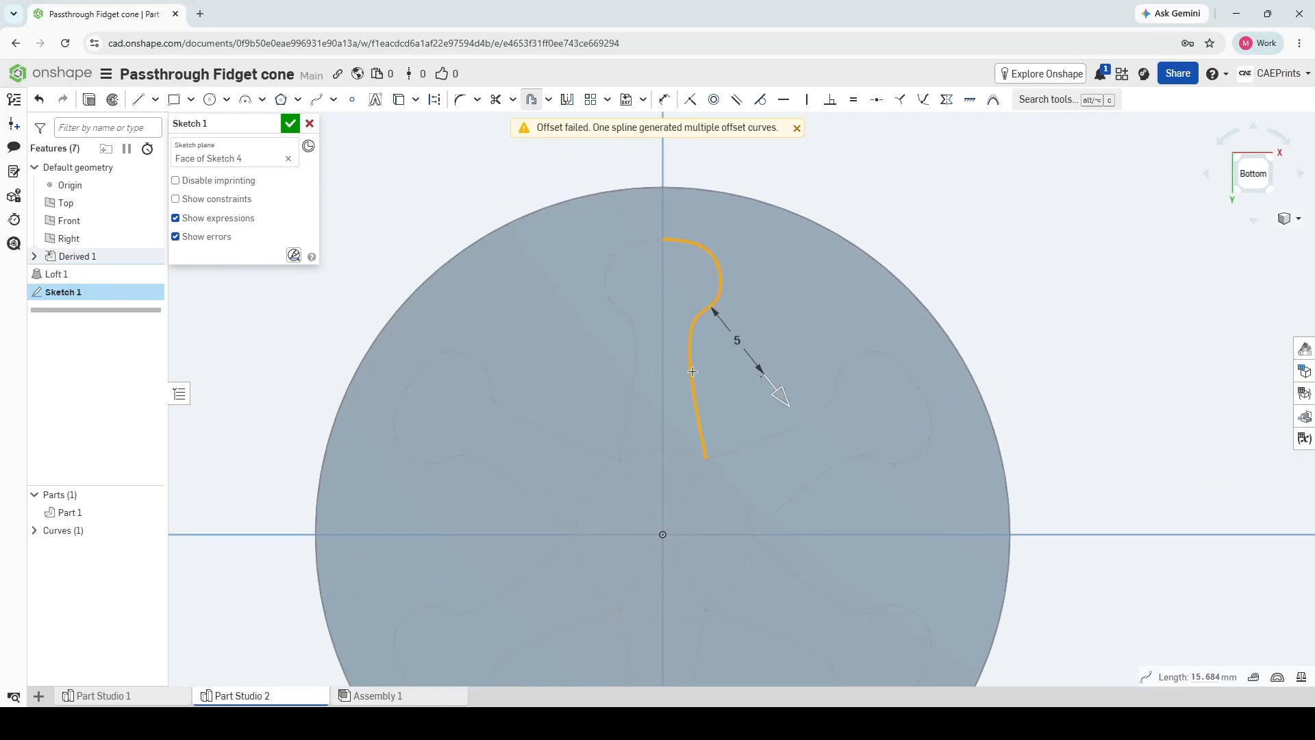
left_click(784, 398)
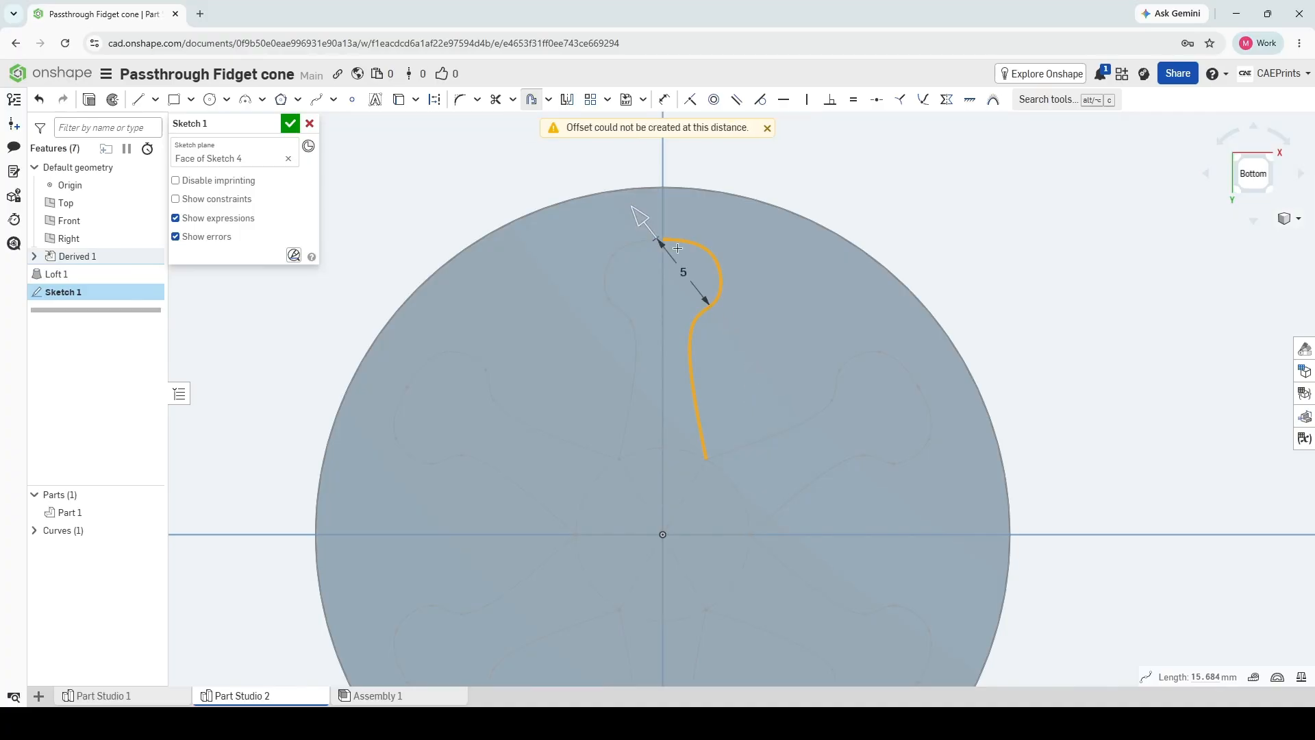
double_click(685, 273)
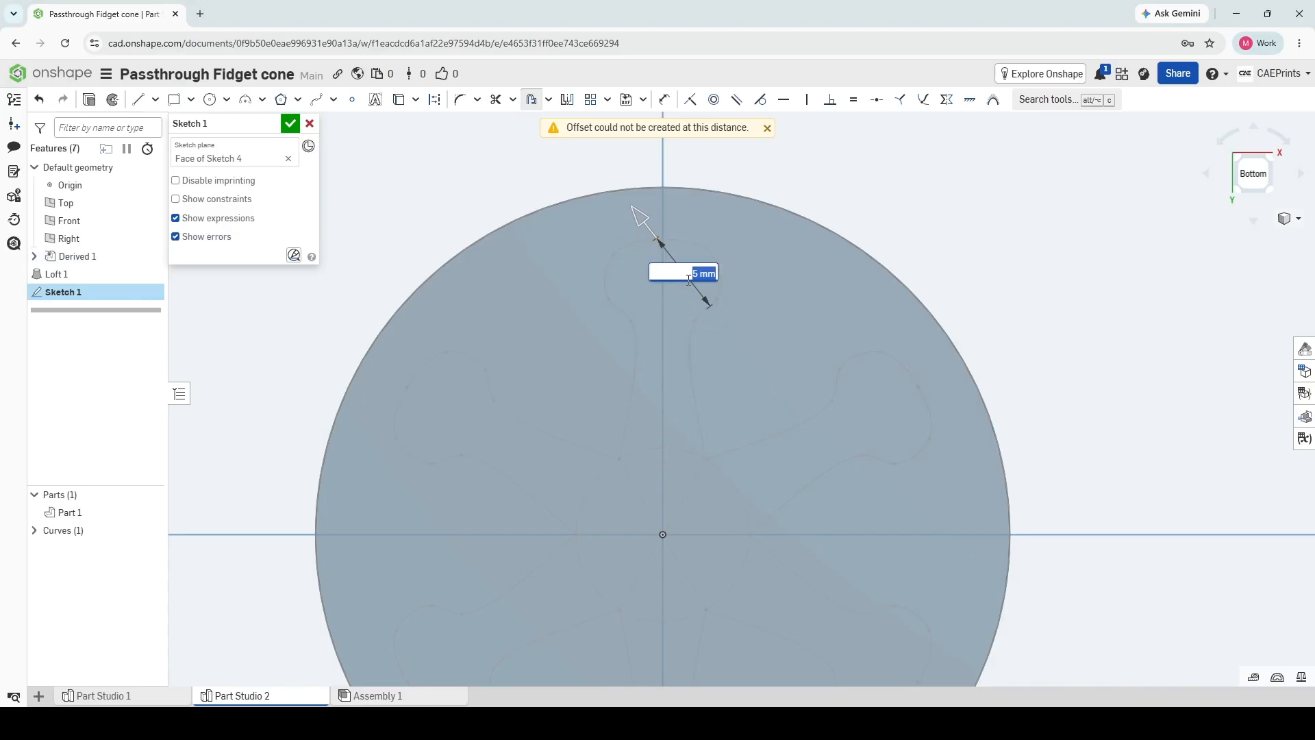
key("BackSpace")
type(".45")
key("Return")
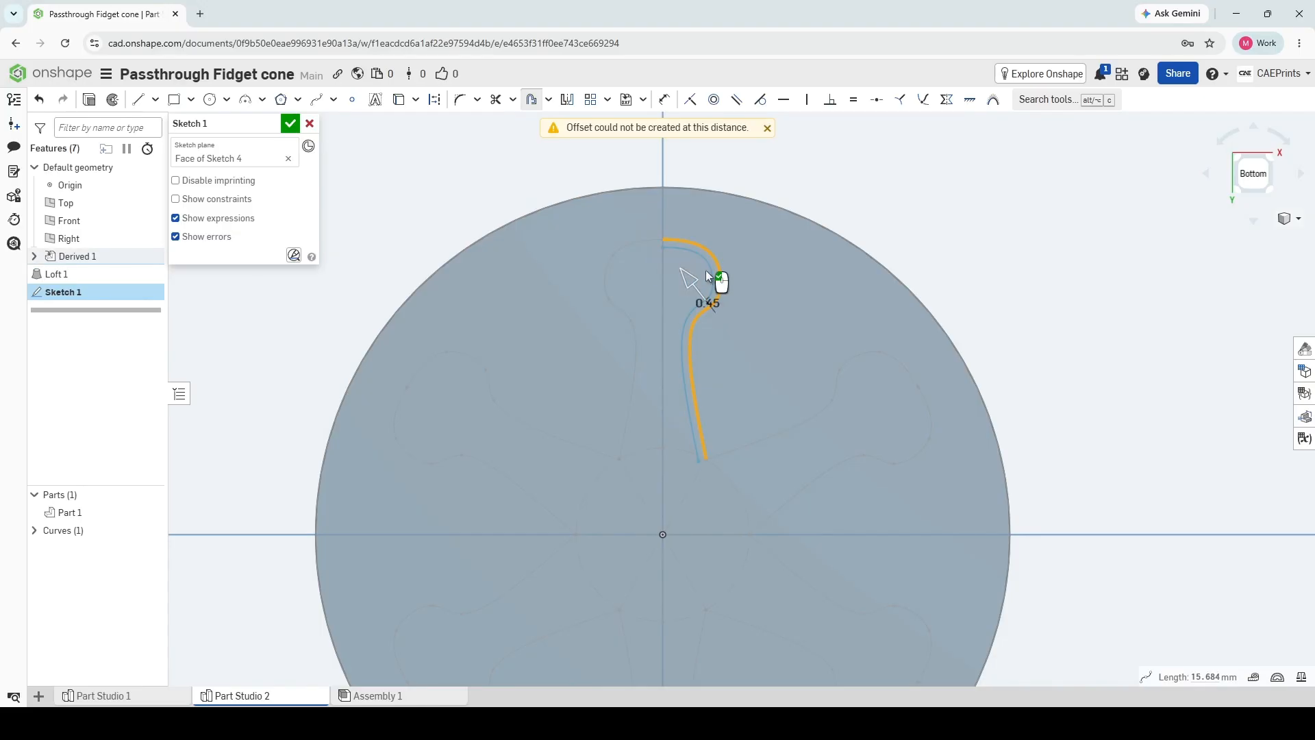
Extend the 0.45 mm inward offset to all remaining curves of the six-lobed profile and finish the sketch.
scroll(705, 270, "up", 2)
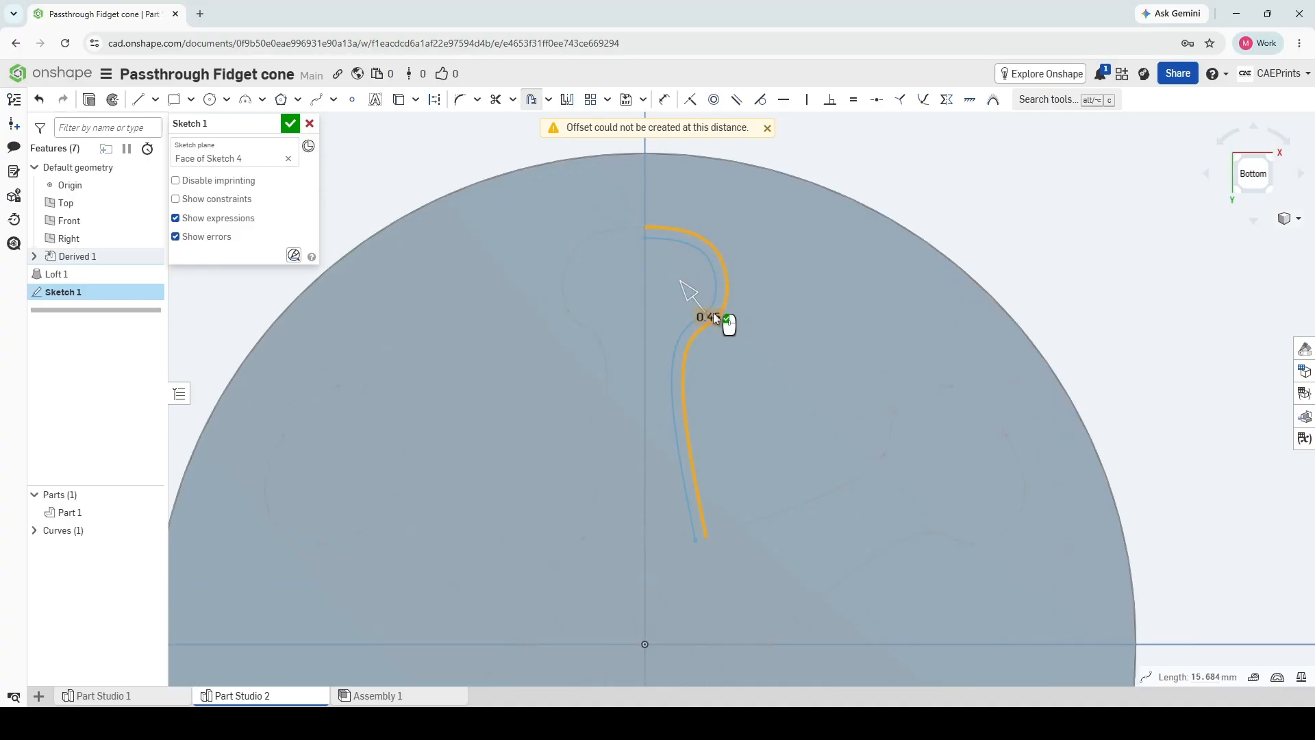
left_click(596, 430)
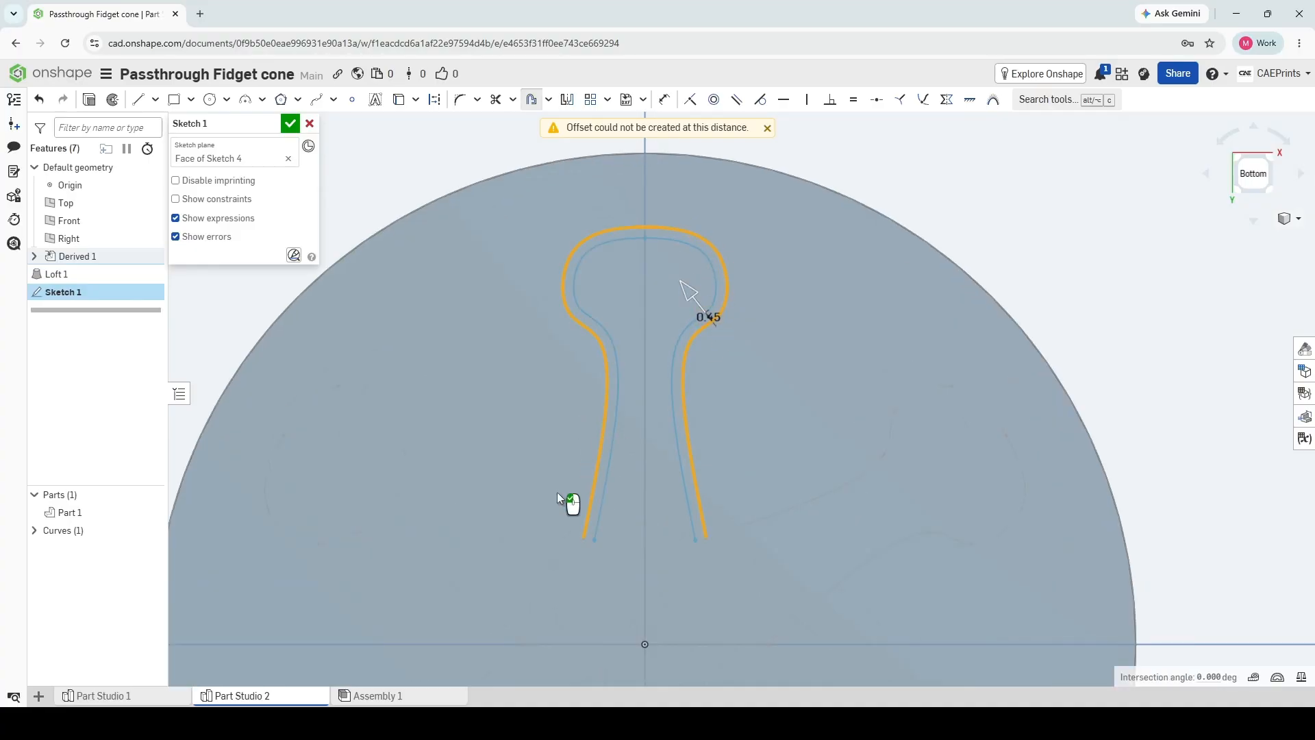
left_click(503, 514)
left_click(474, 604)
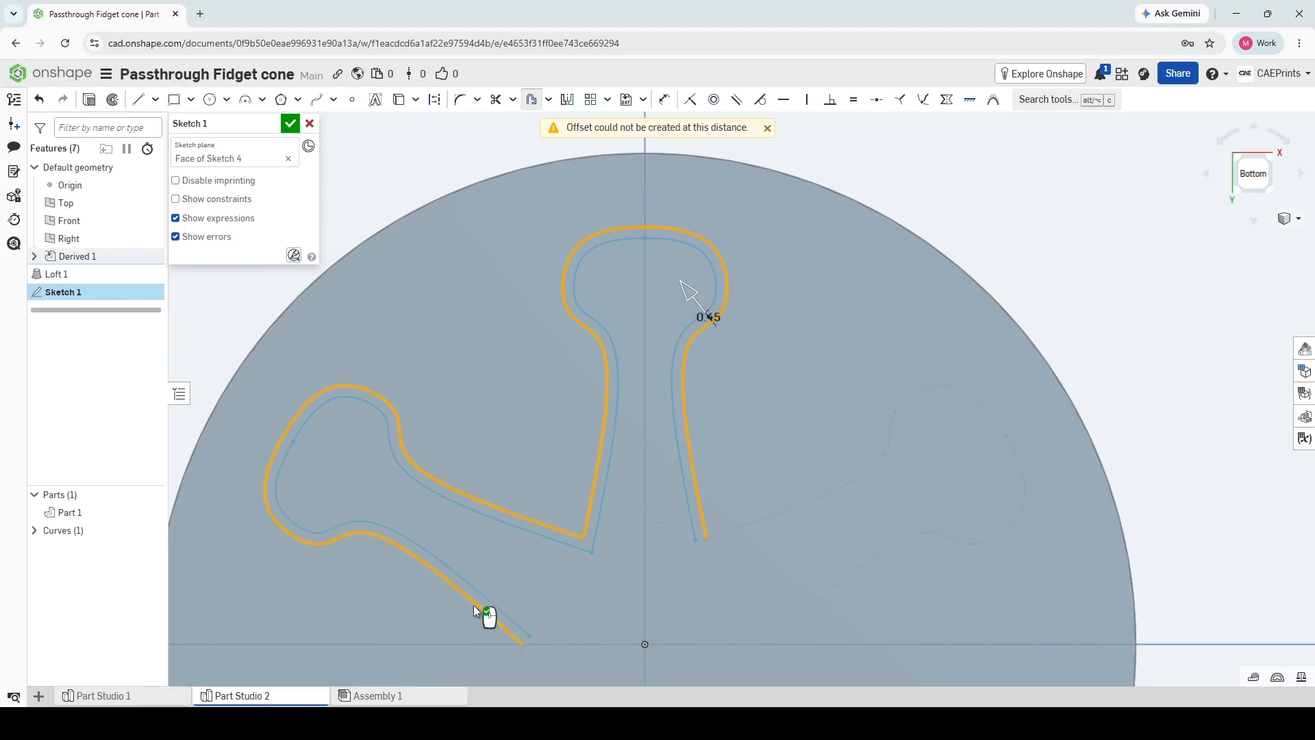
middle_click_drag(558, 603, 565, 372)
left_click(494, 442)
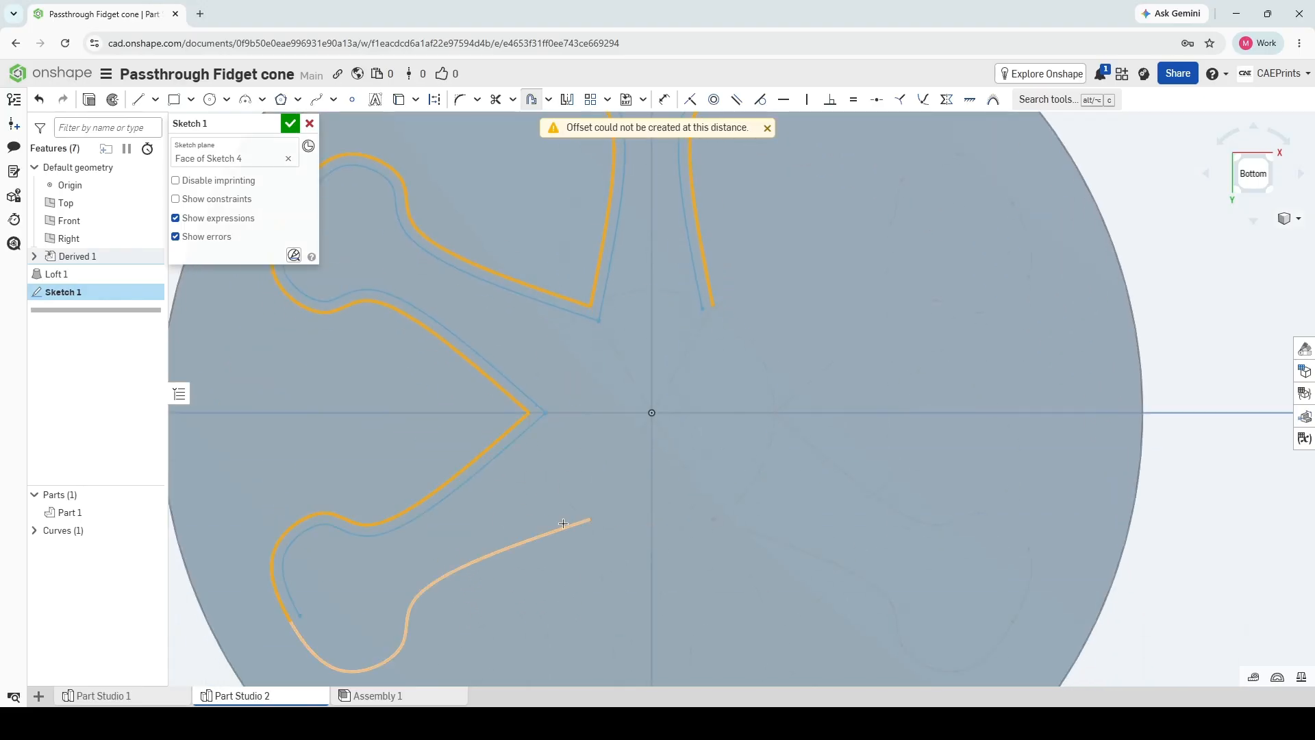
left_click(565, 526)
left_click(597, 541)
left_click(714, 531)
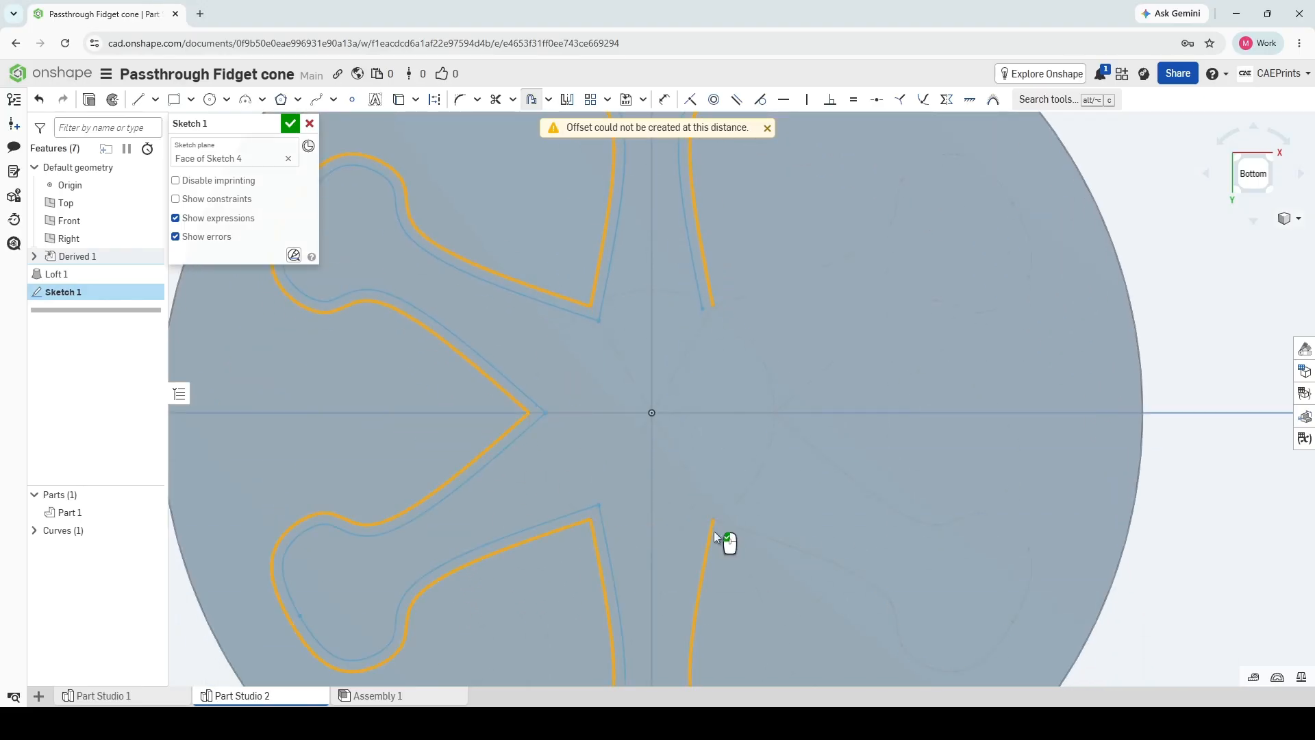
left_click(729, 522)
left_click(809, 445)
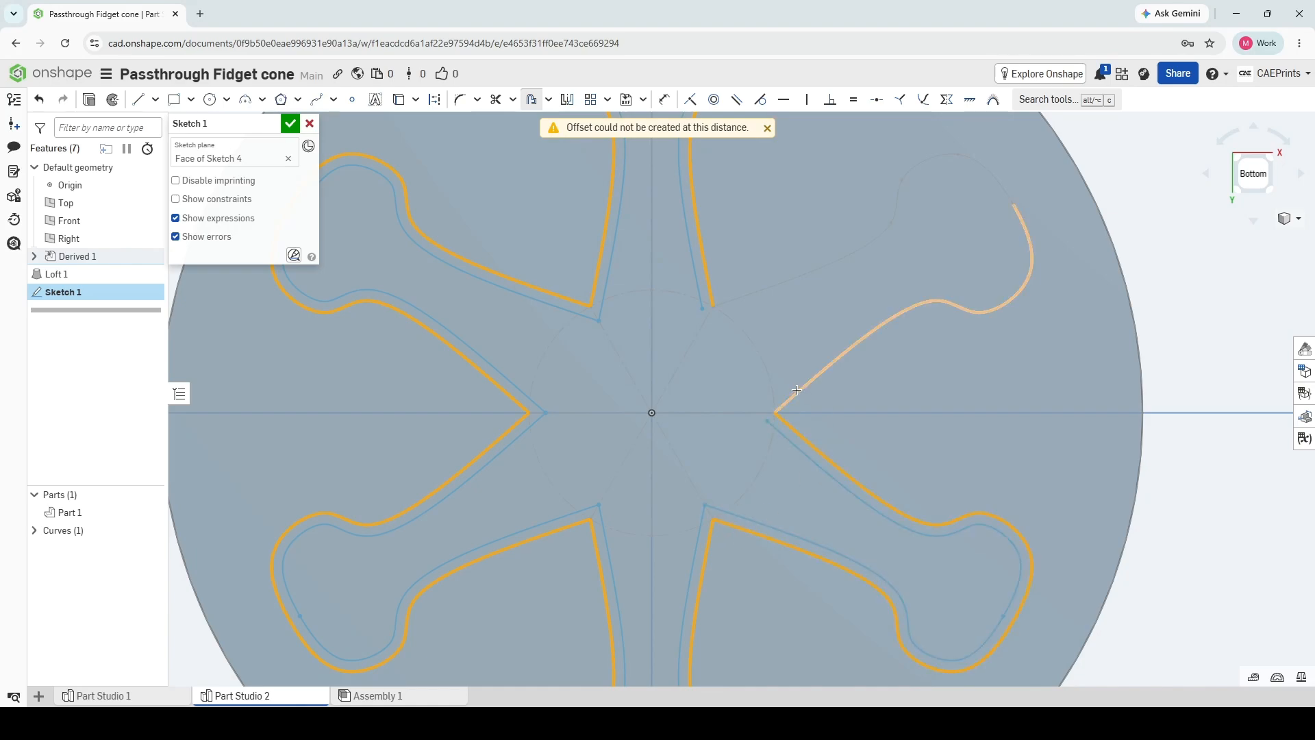
left_click(790, 395)
left_click(767, 282)
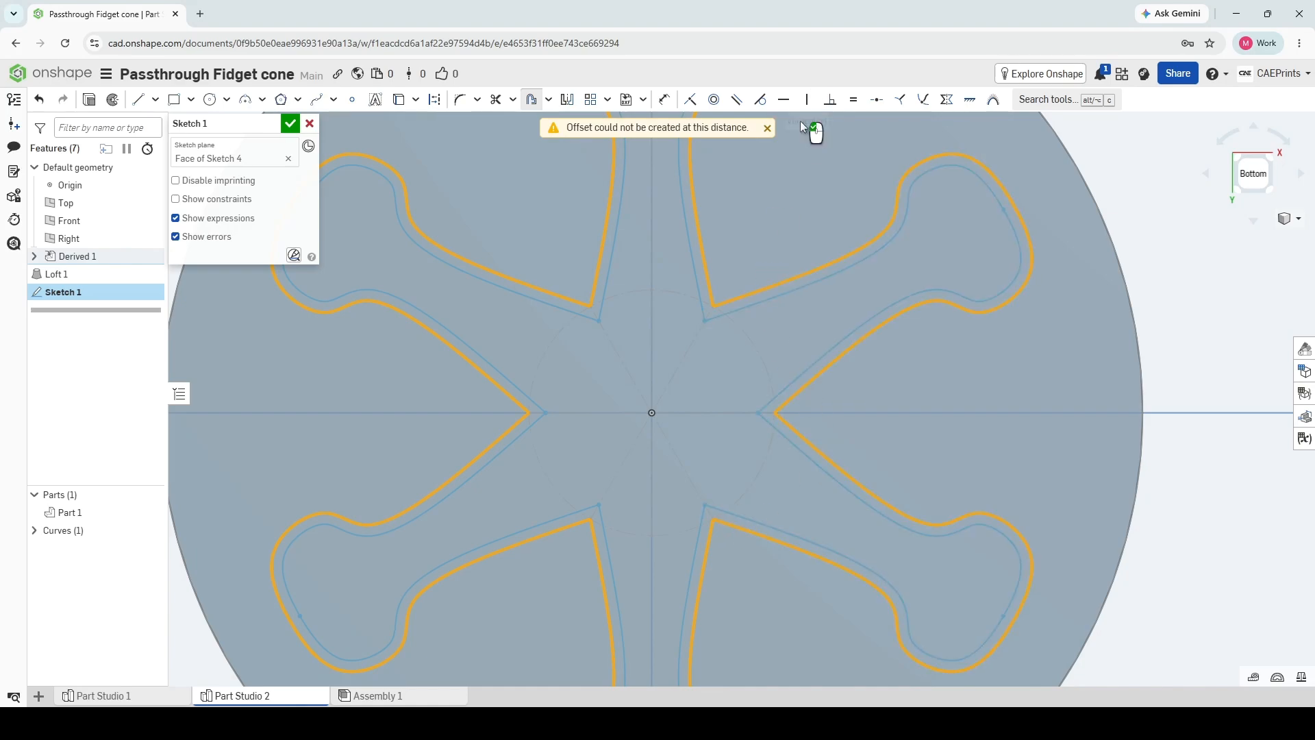
left_click(768, 252)
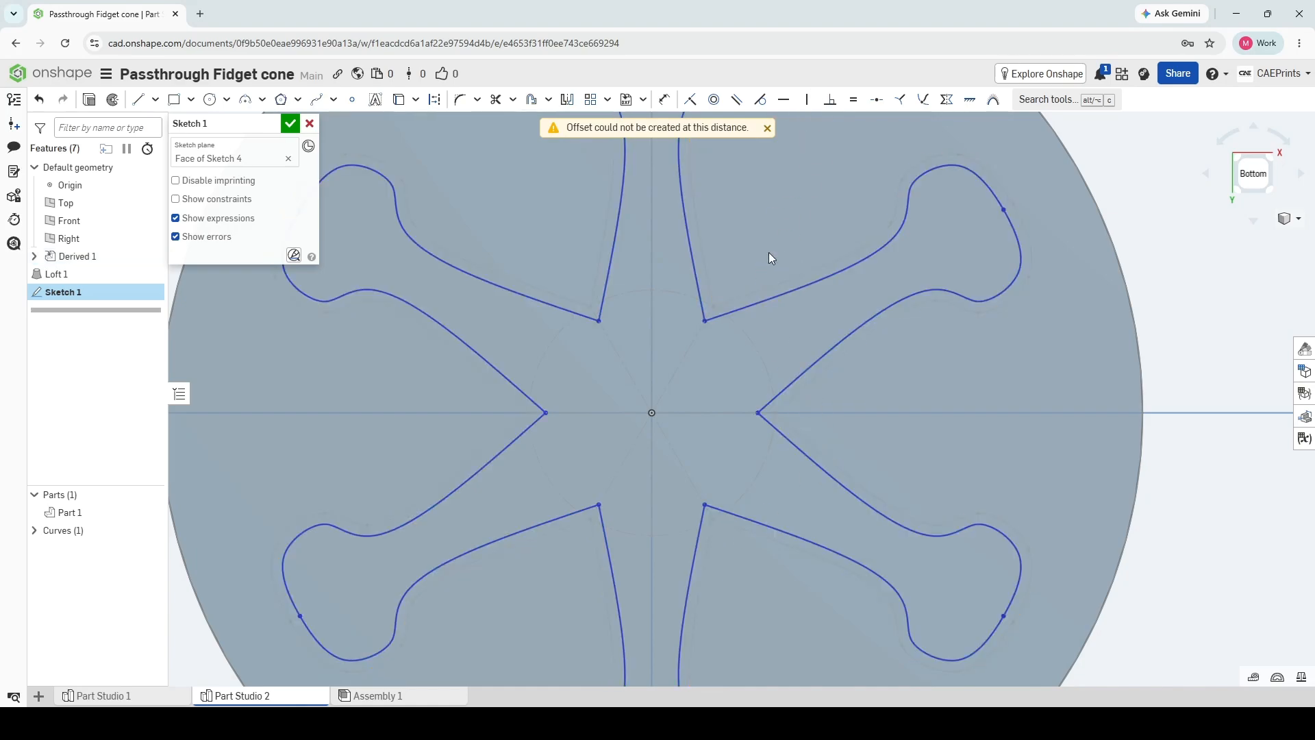
left_click(287, 123)
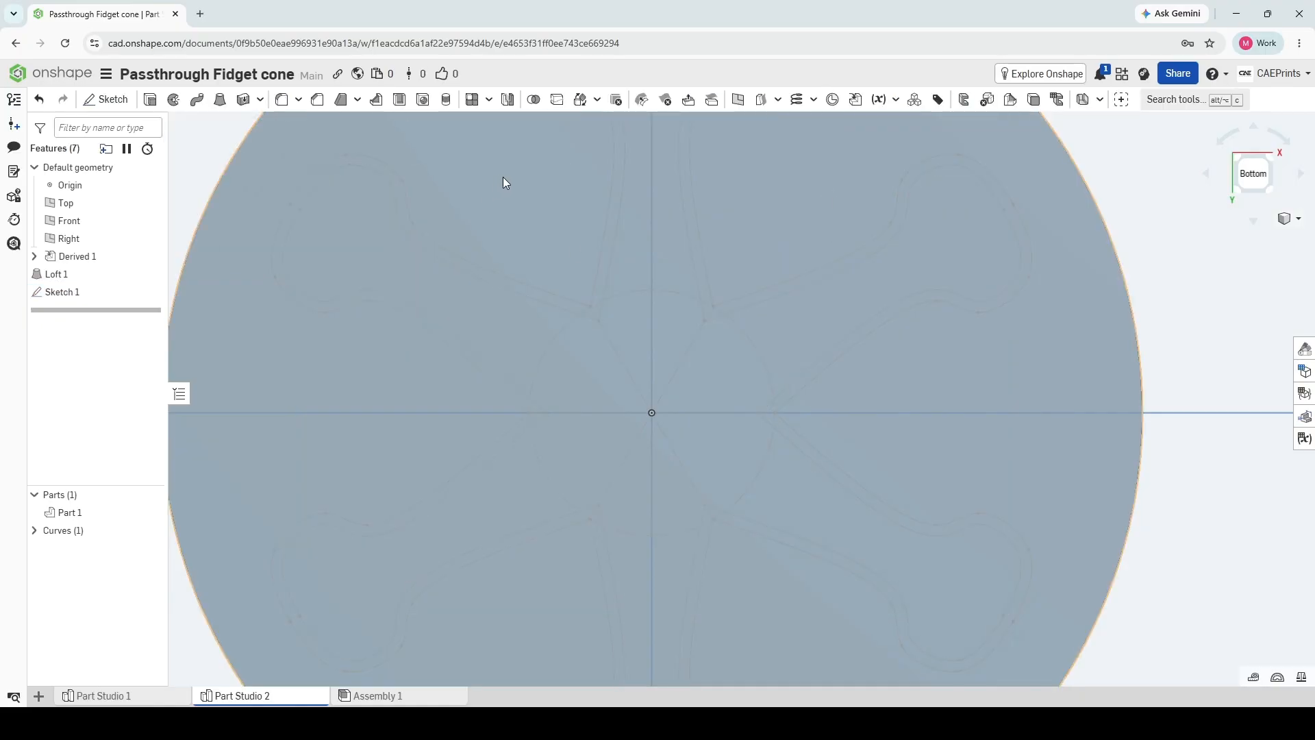
Sweep the inset six-lobed region of Sketch 1 along Curve 1 as a solid, intersecting it with the cone Part 1.
scroll(537, 204, "down", 4)
middle_click_drag(610, 202, 627, 255)
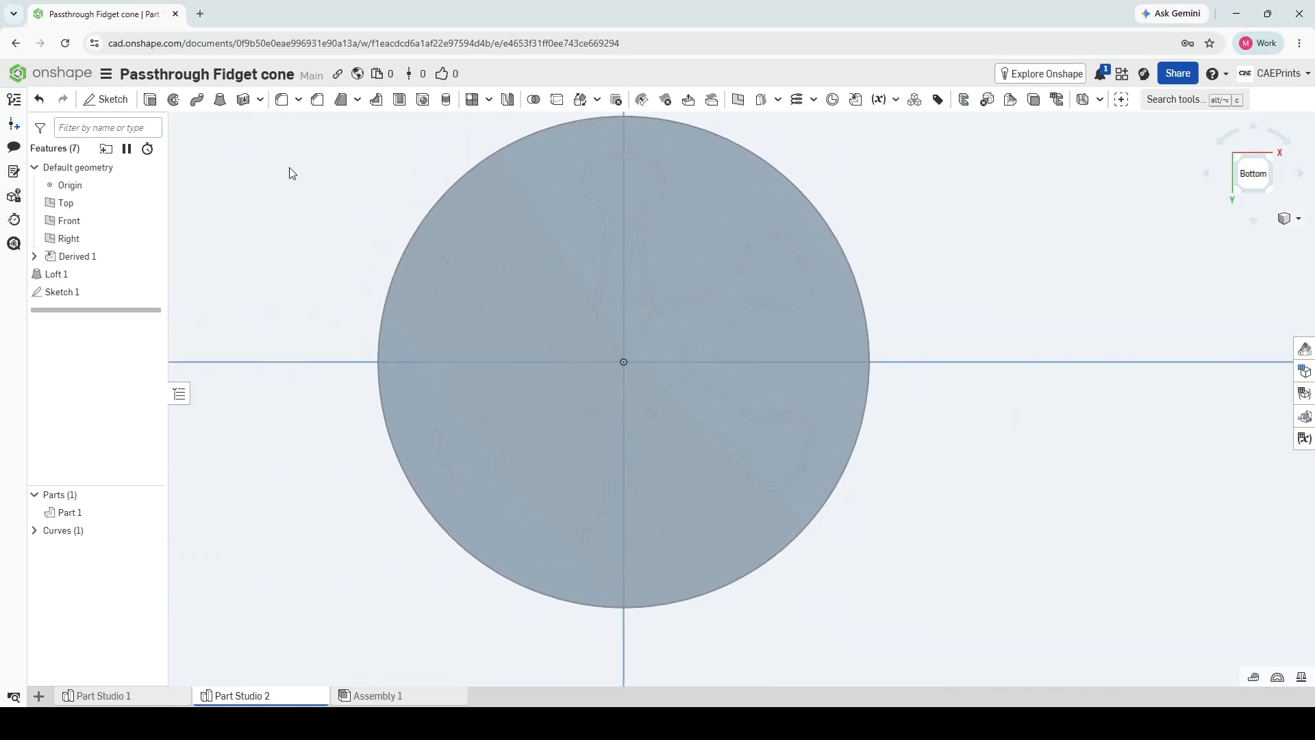
left_click(205, 106)
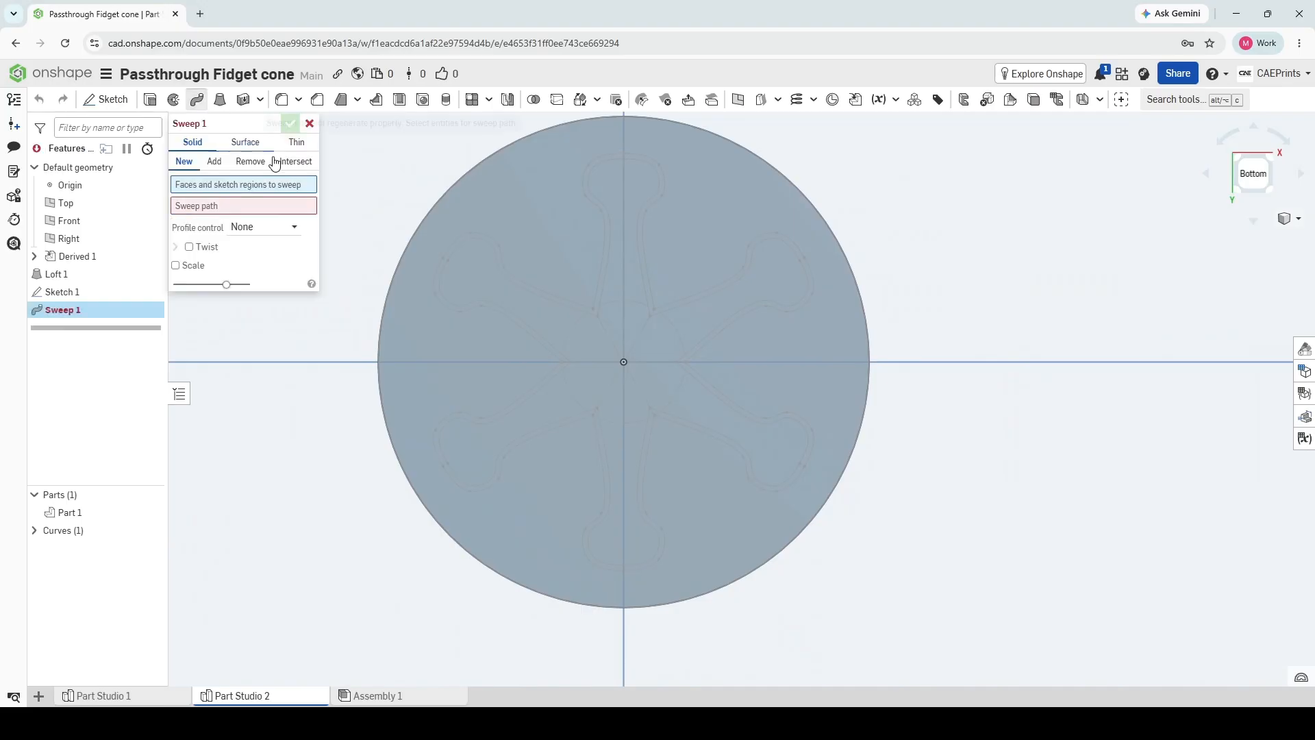
left_click(241, 206)
right_click_drag(405, 223, 338, 222)
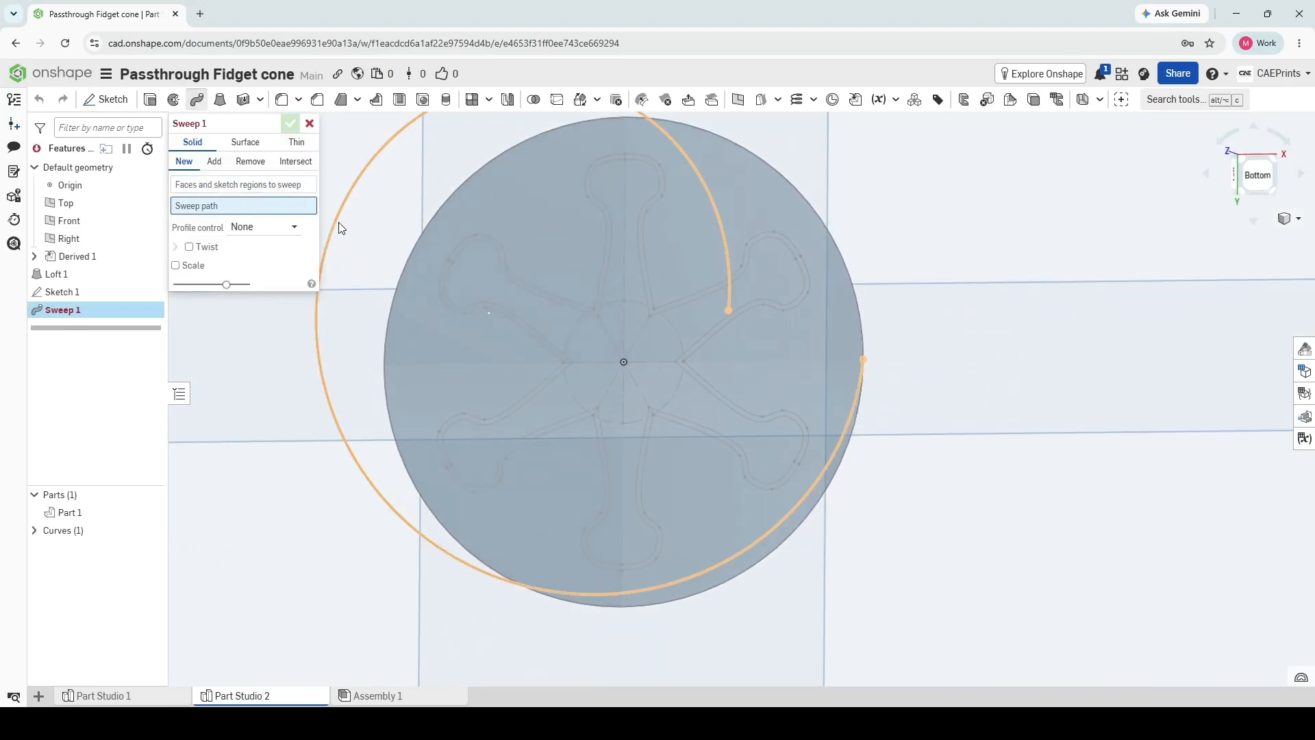
left_click(337, 219)
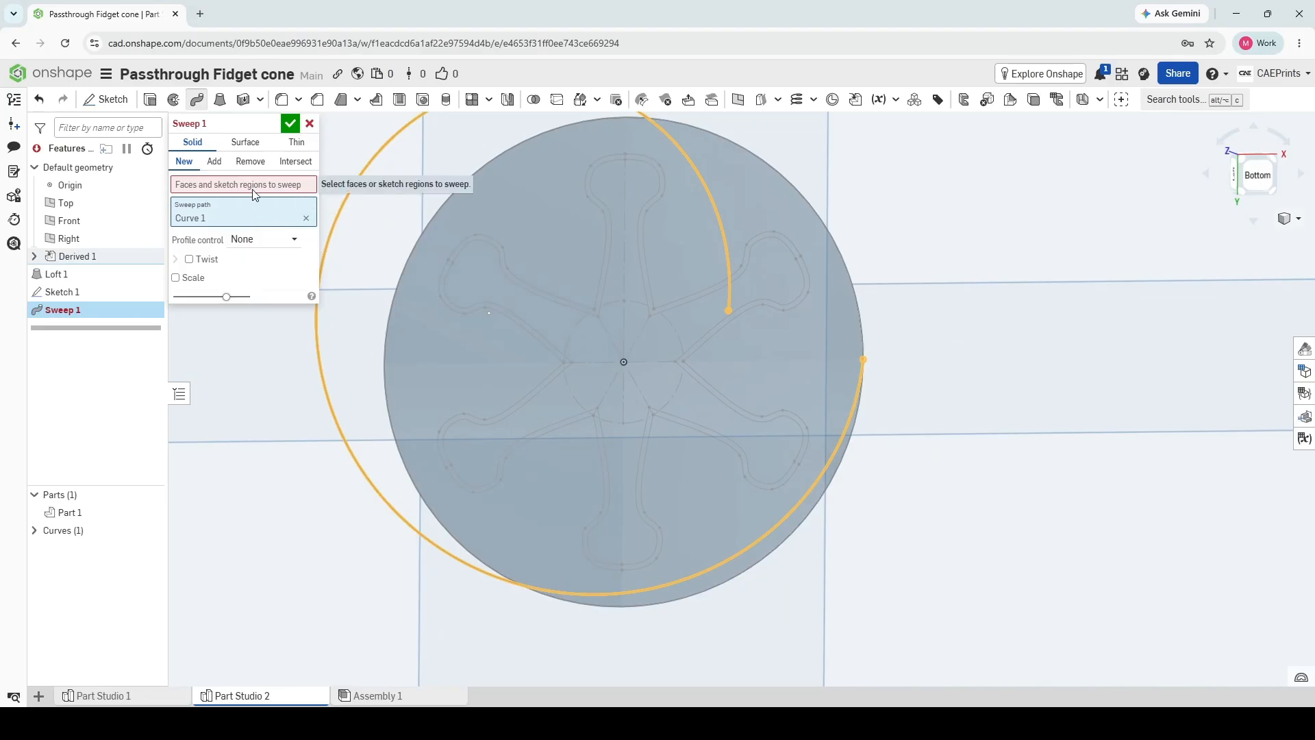
left_click(676, 309)
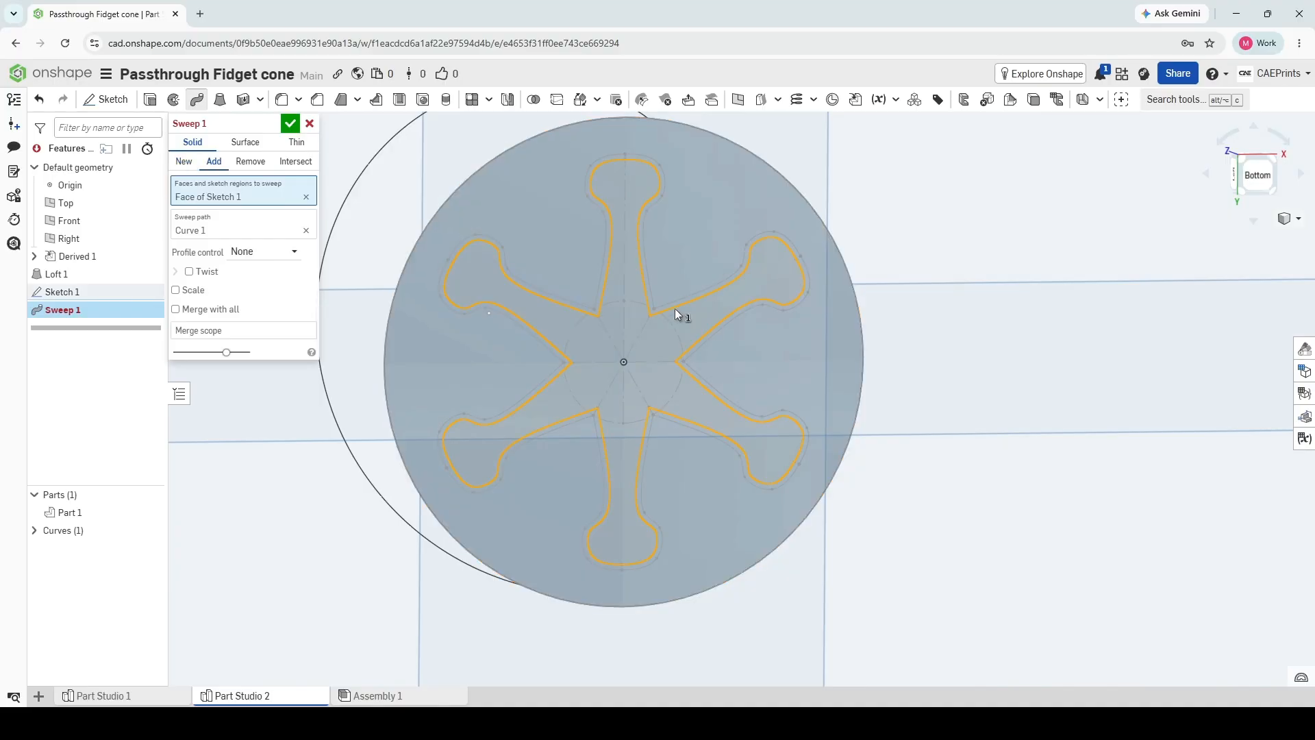
right_click_drag(517, 200, 375, 208)
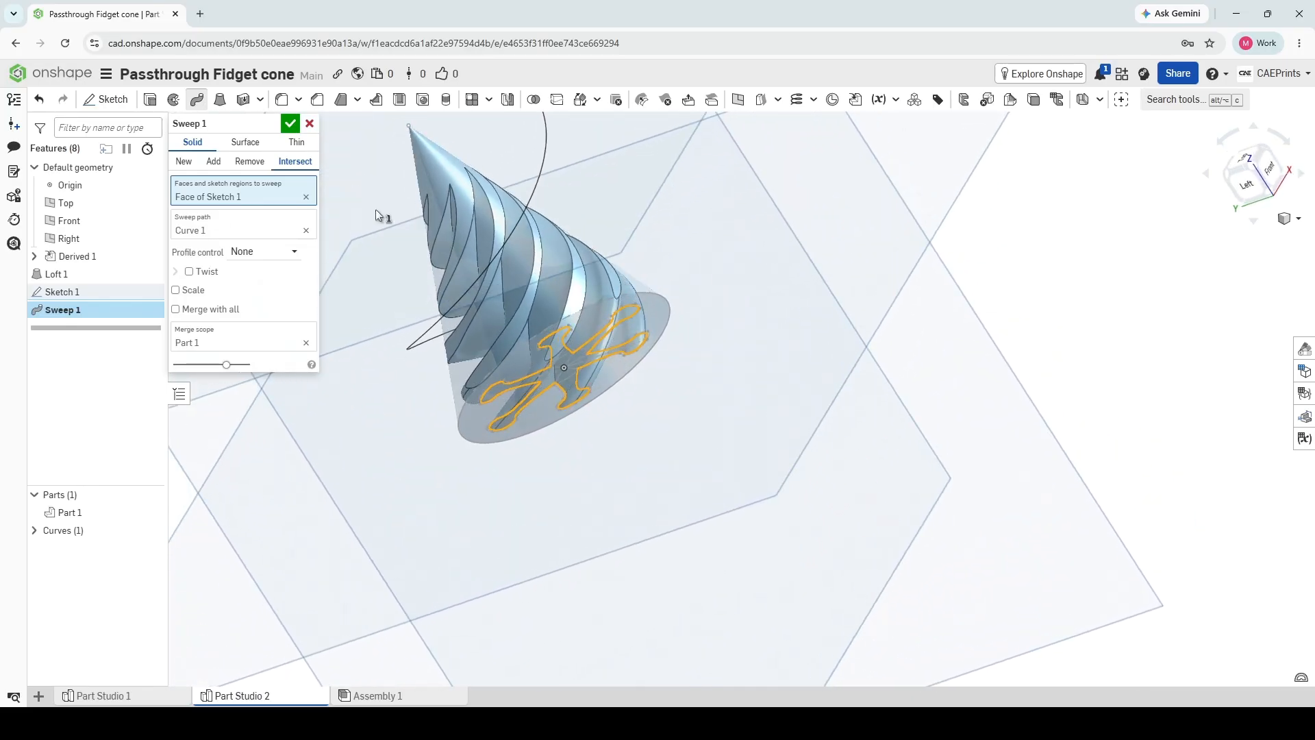
left_click(294, 128)
Create a sketch on Plane 1 and draw a small circle centred on the cone's apex.
middle_click_drag(565, 200, 590, 352)
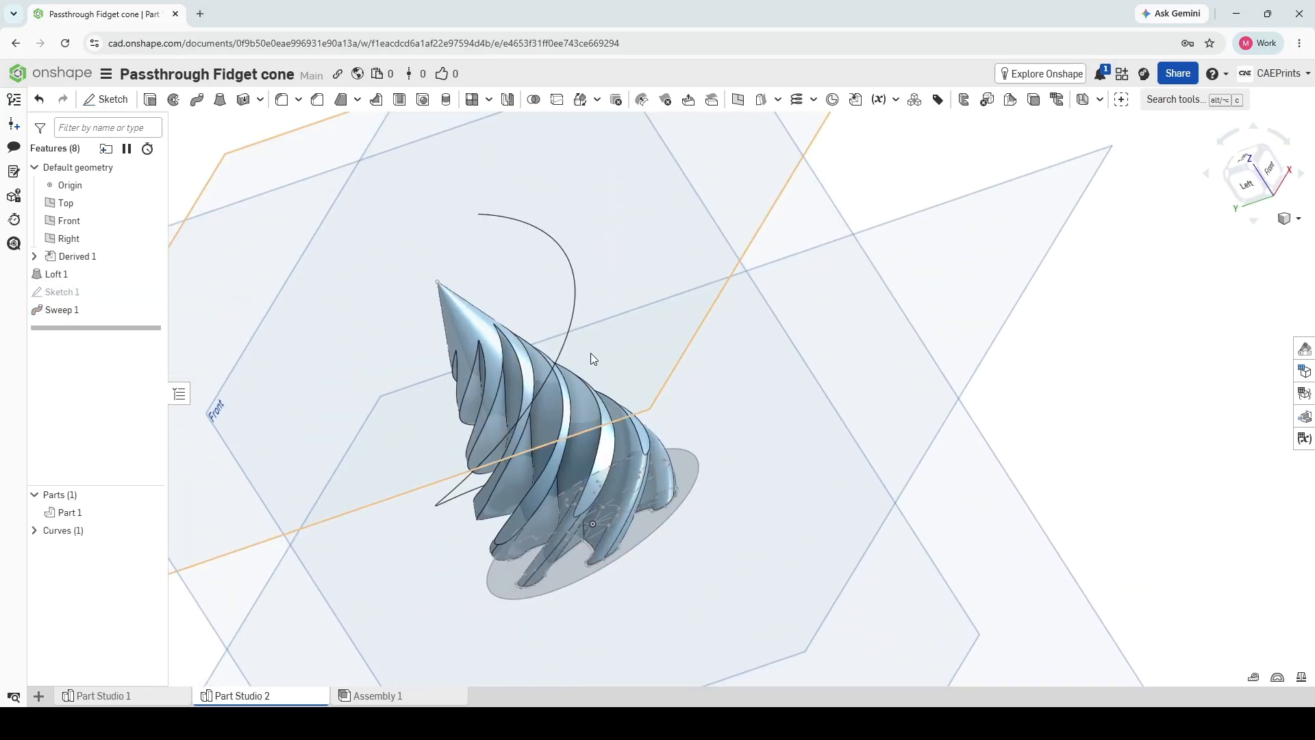
left_click(1257, 170)
scroll(763, 322, "up", 3)
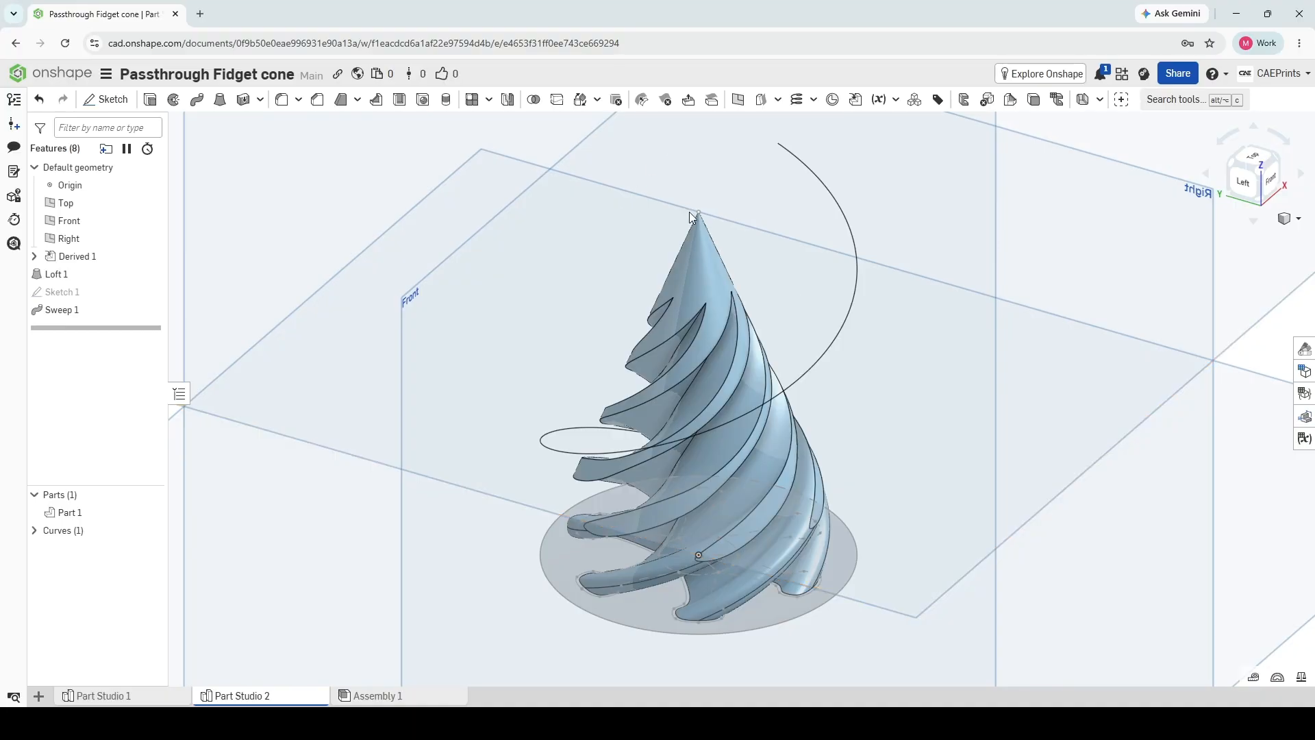
scroll(707, 212, "up", 5)
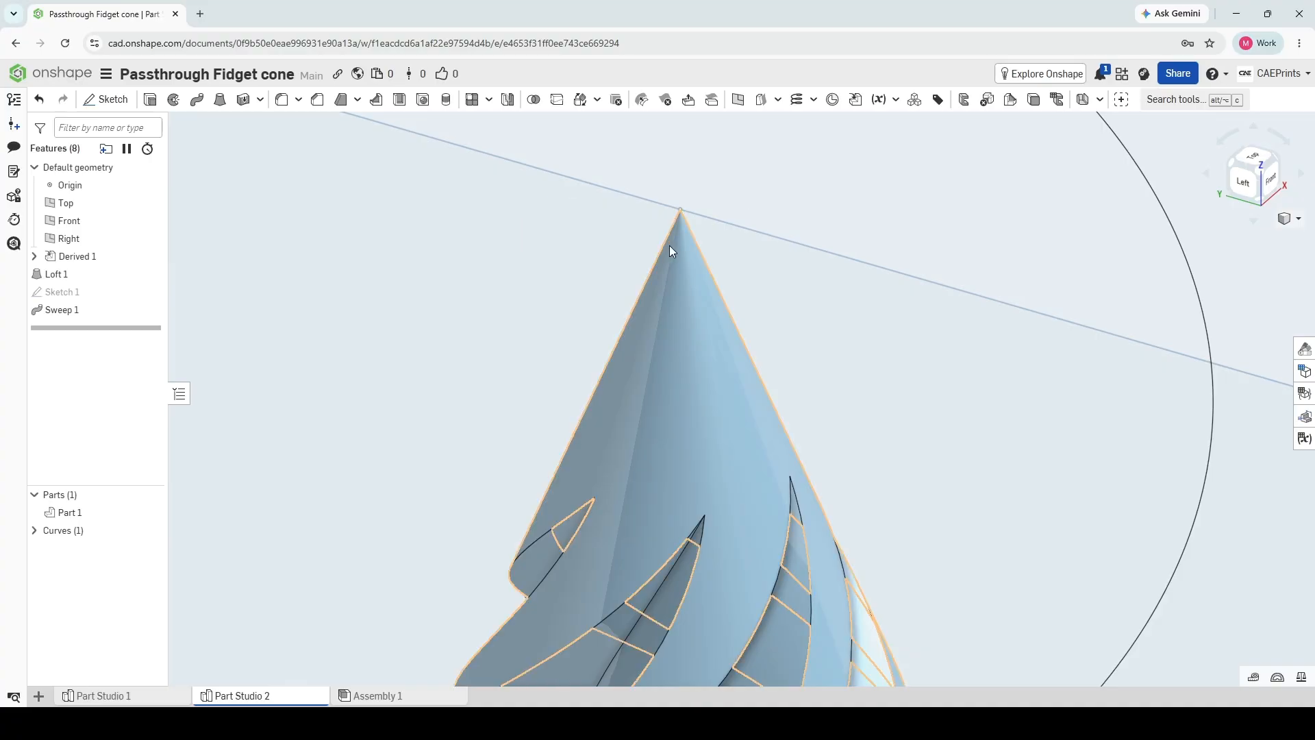
scroll(616, 159, "down", 1)
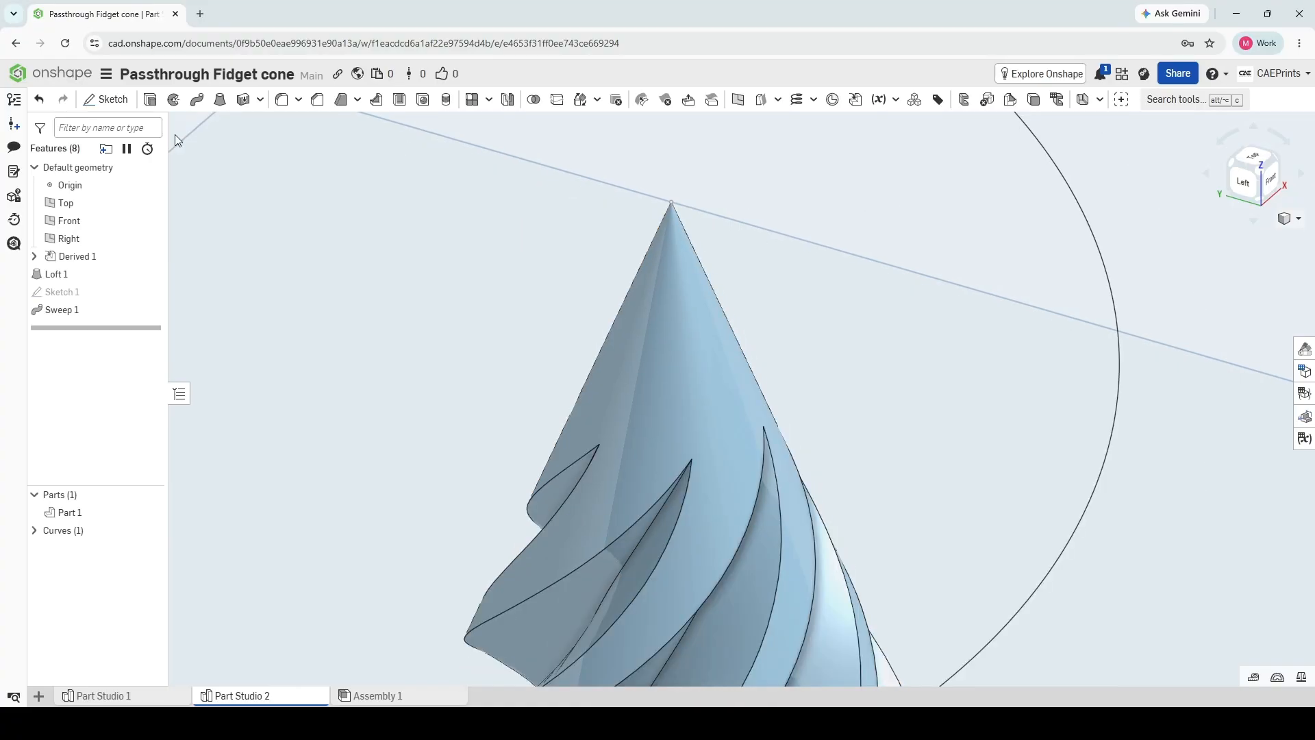
left_click(111, 105)
scroll(835, 180, "down", 5)
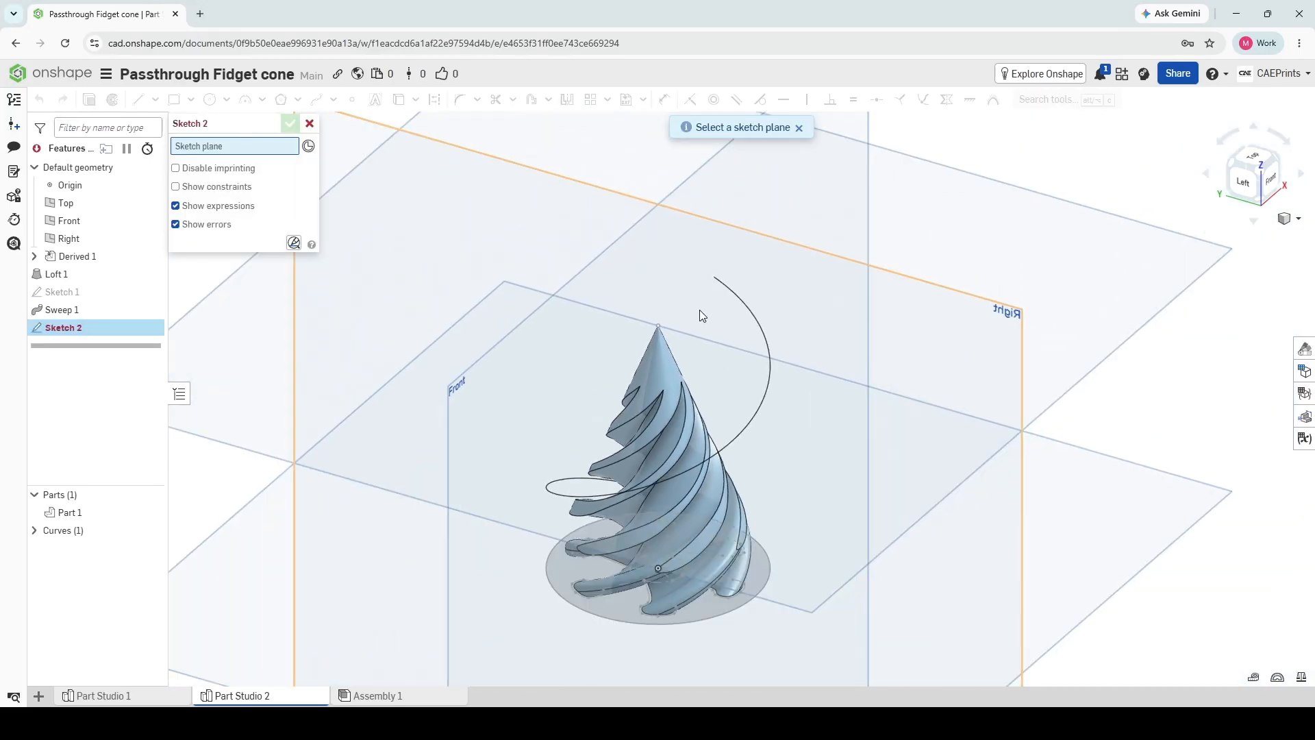
left_click(976, 229)
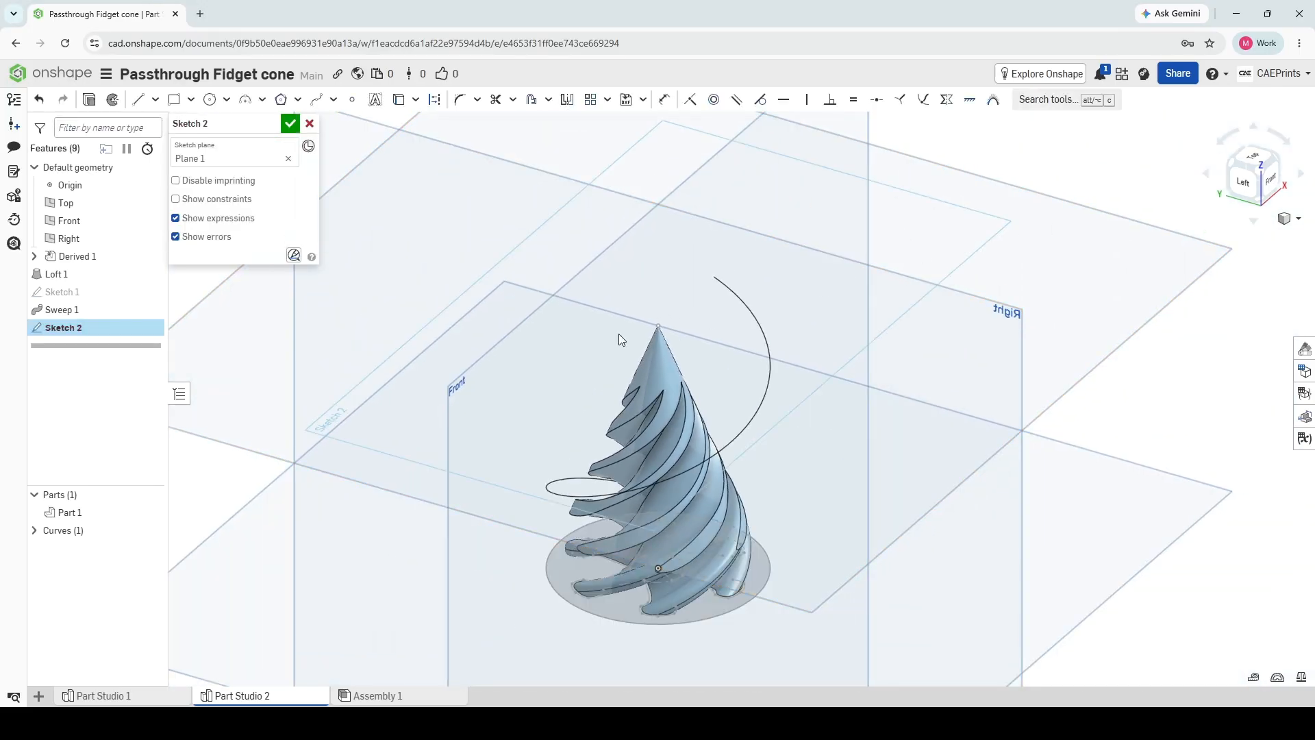
scroll(712, 322, "up", 5)
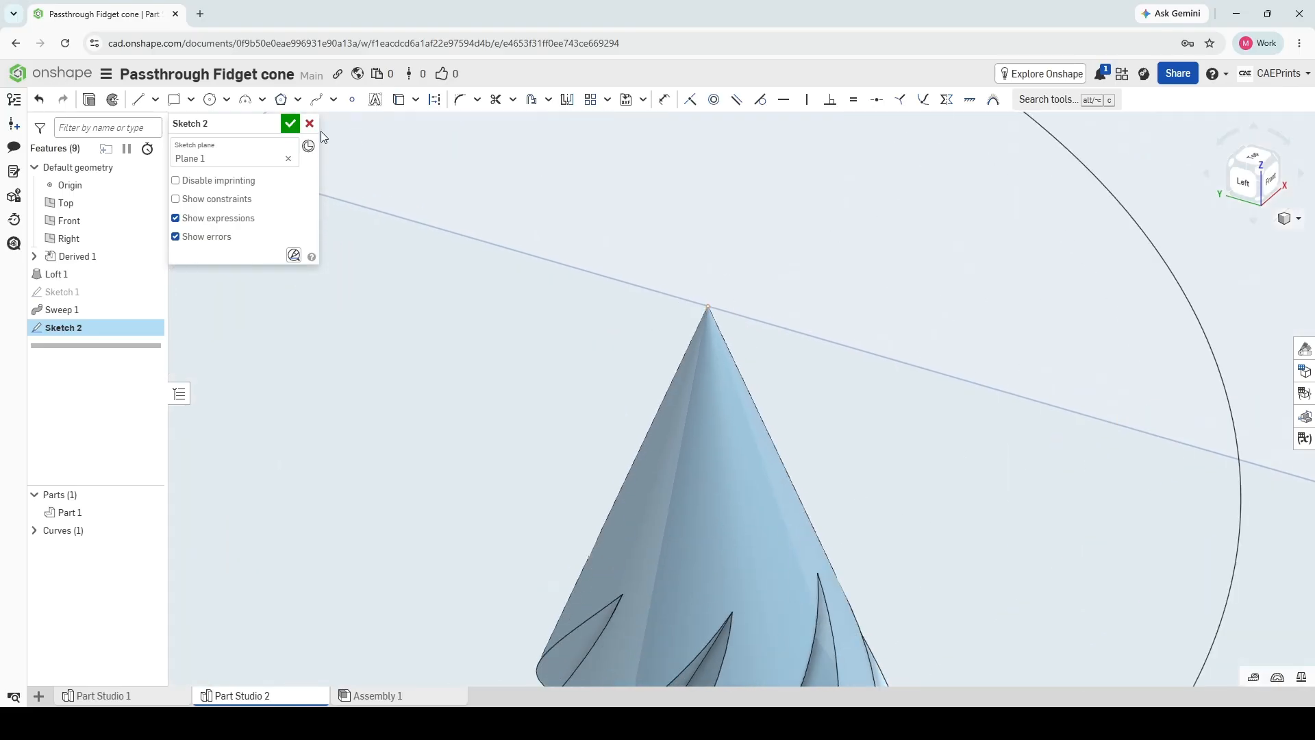
left_click(210, 99)
left_click(729, 307)
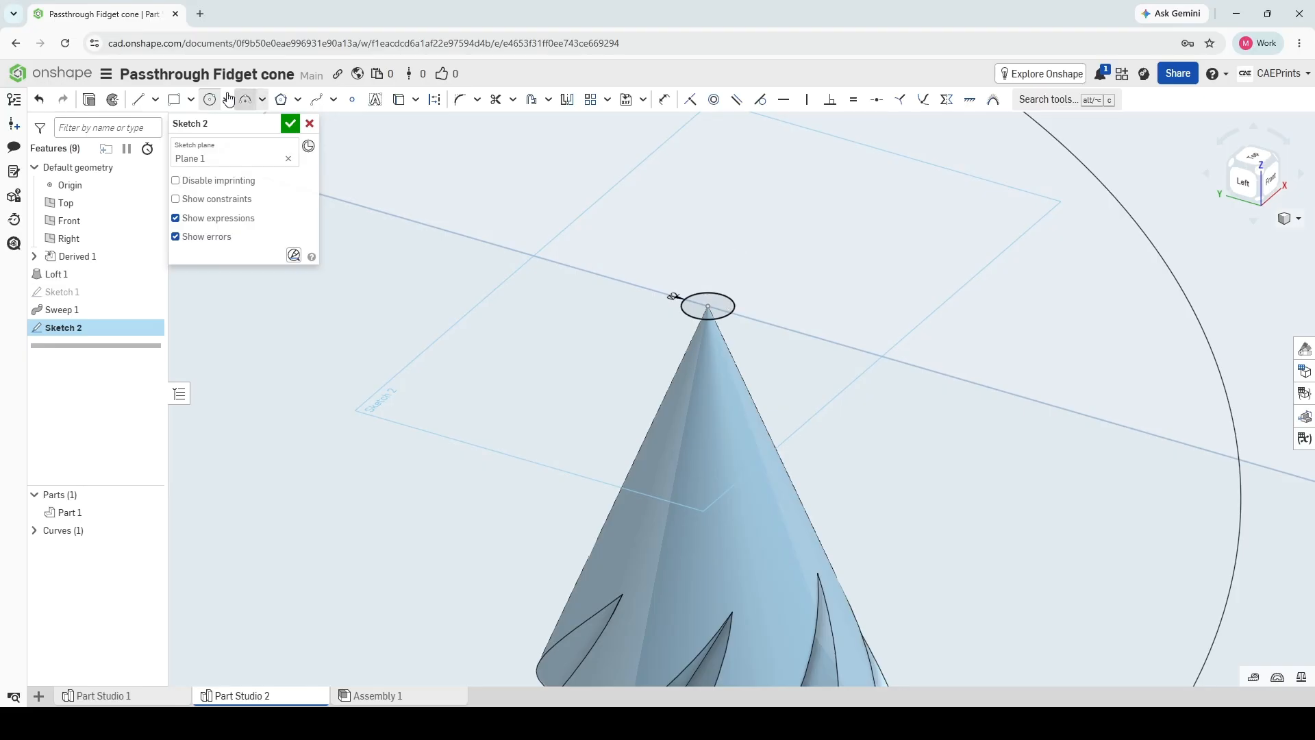
Extrude the circle at the cone's apex as a solid cut 2 mm deep, merging with all parts, to trim the tip.
left_click(89, 99)
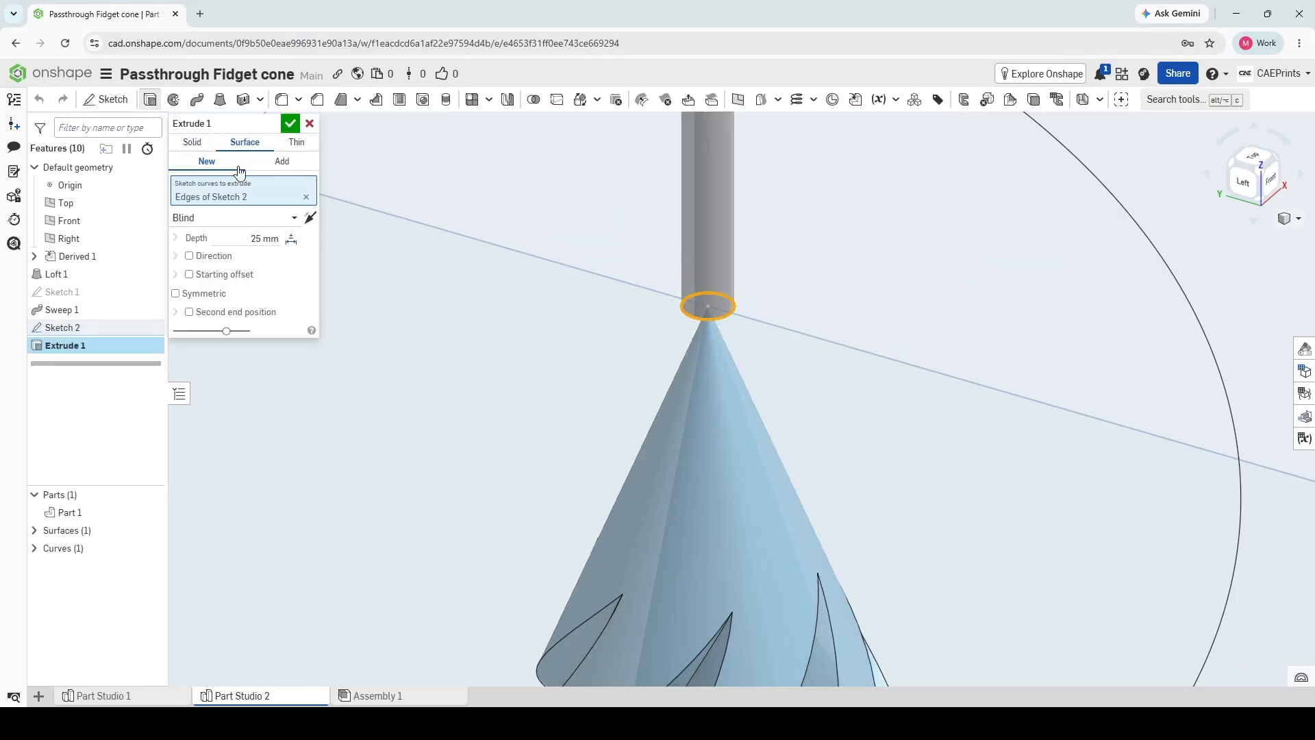
left_click(193, 142)
left_click(250, 161)
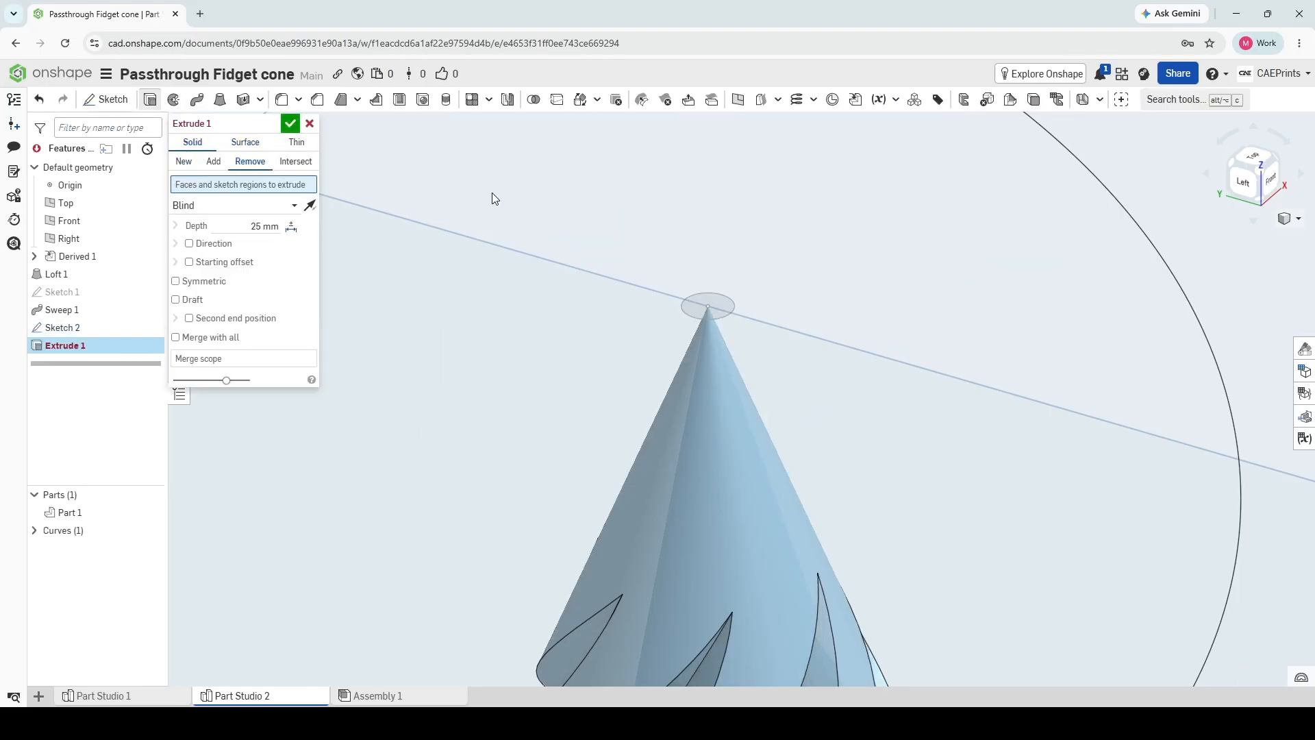
left_click(732, 309)
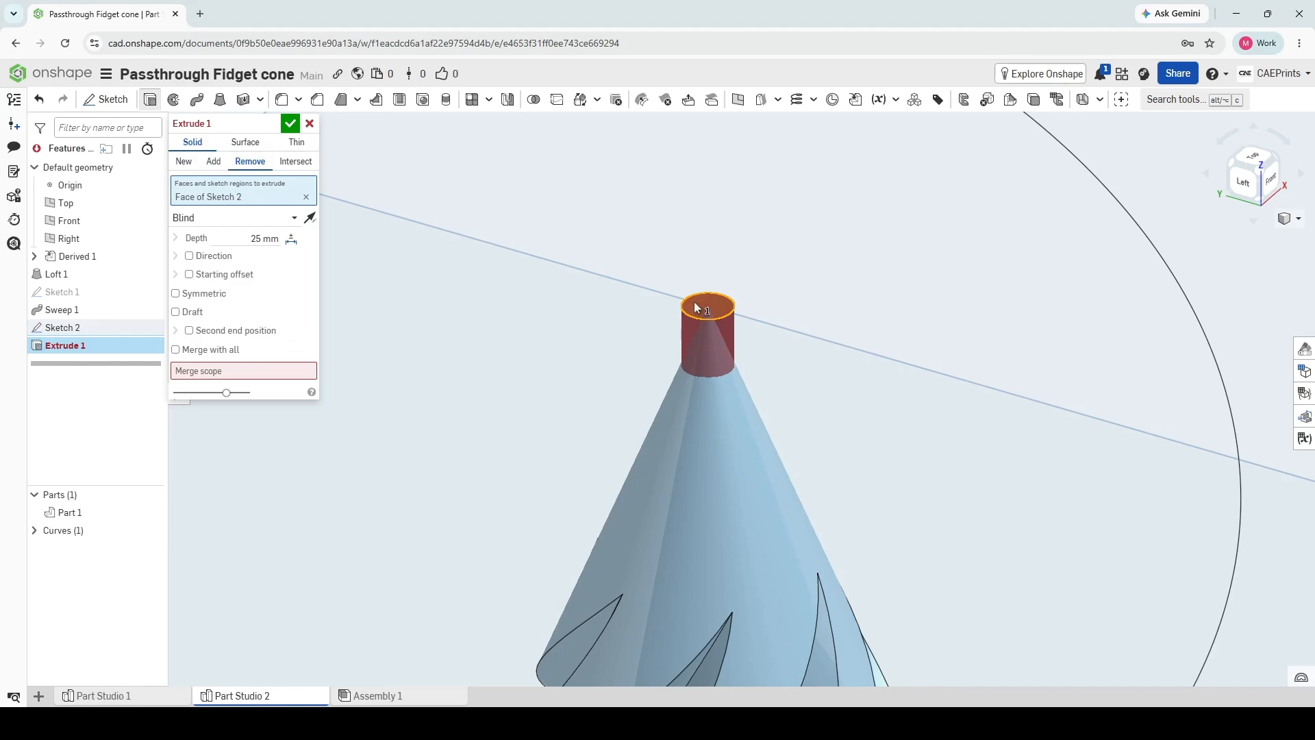
left_click(242, 239)
type("2")
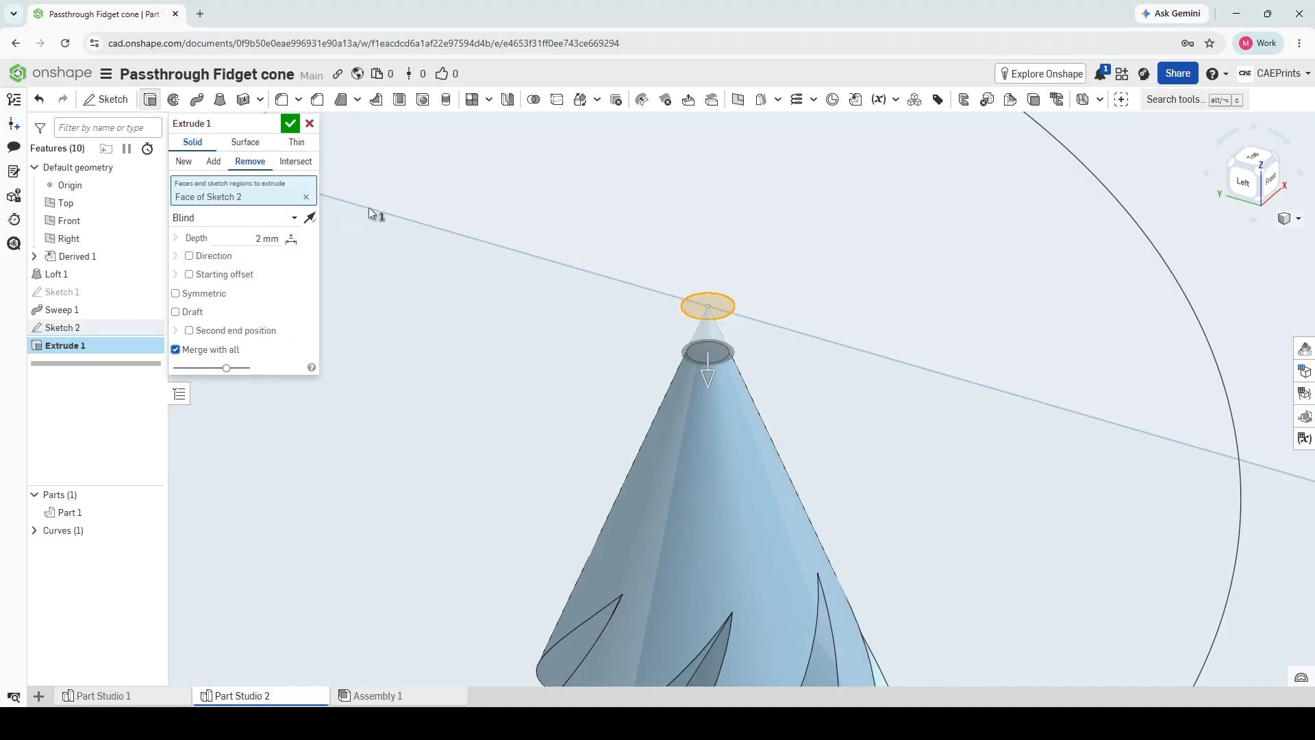
left_click(290, 124)
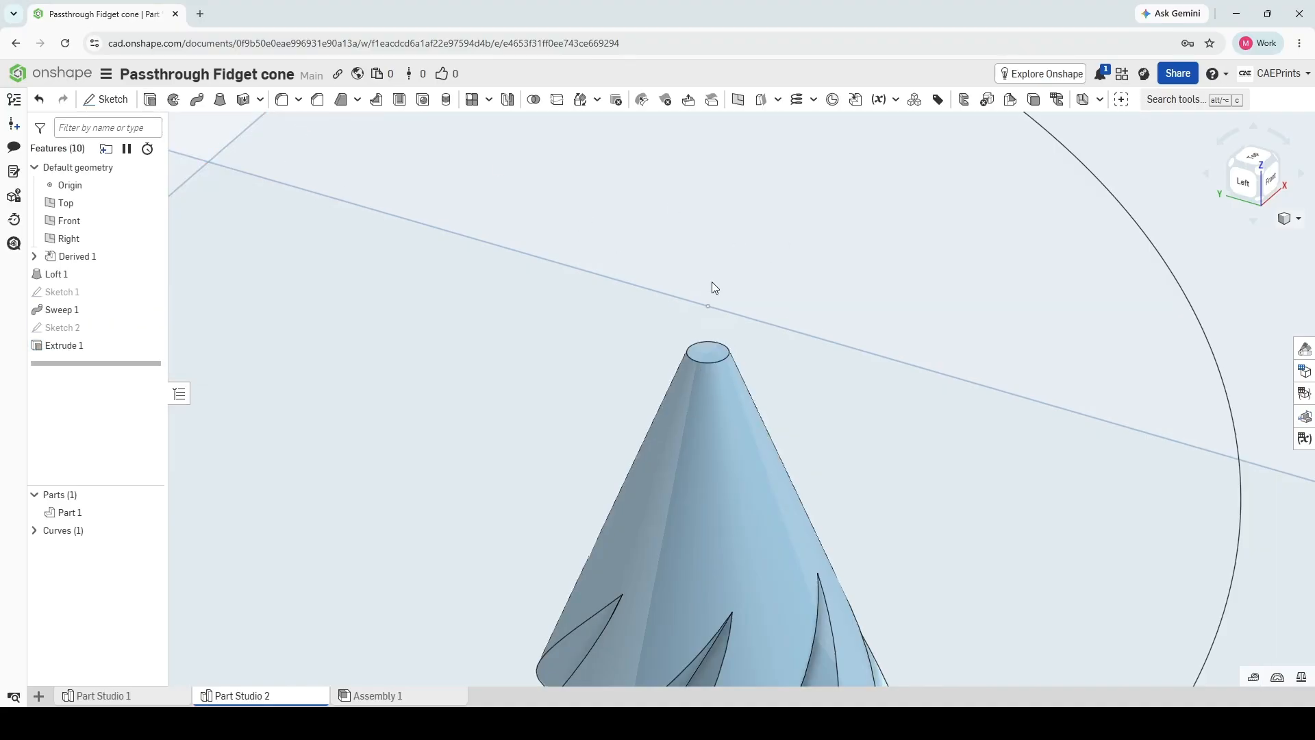
Fillet the trimmed flat face at the cone's tip with a radius of about 0.915 mm.
left_click(283, 101)
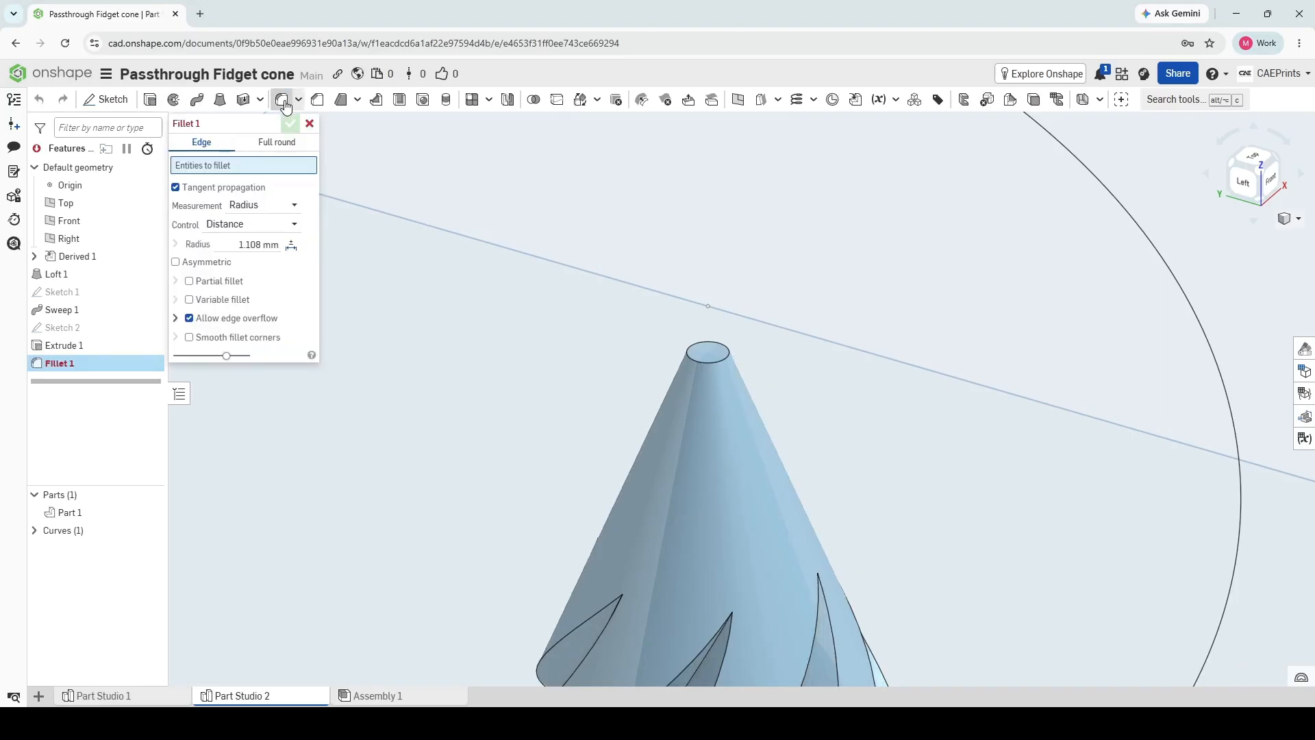
left_click(699, 352)
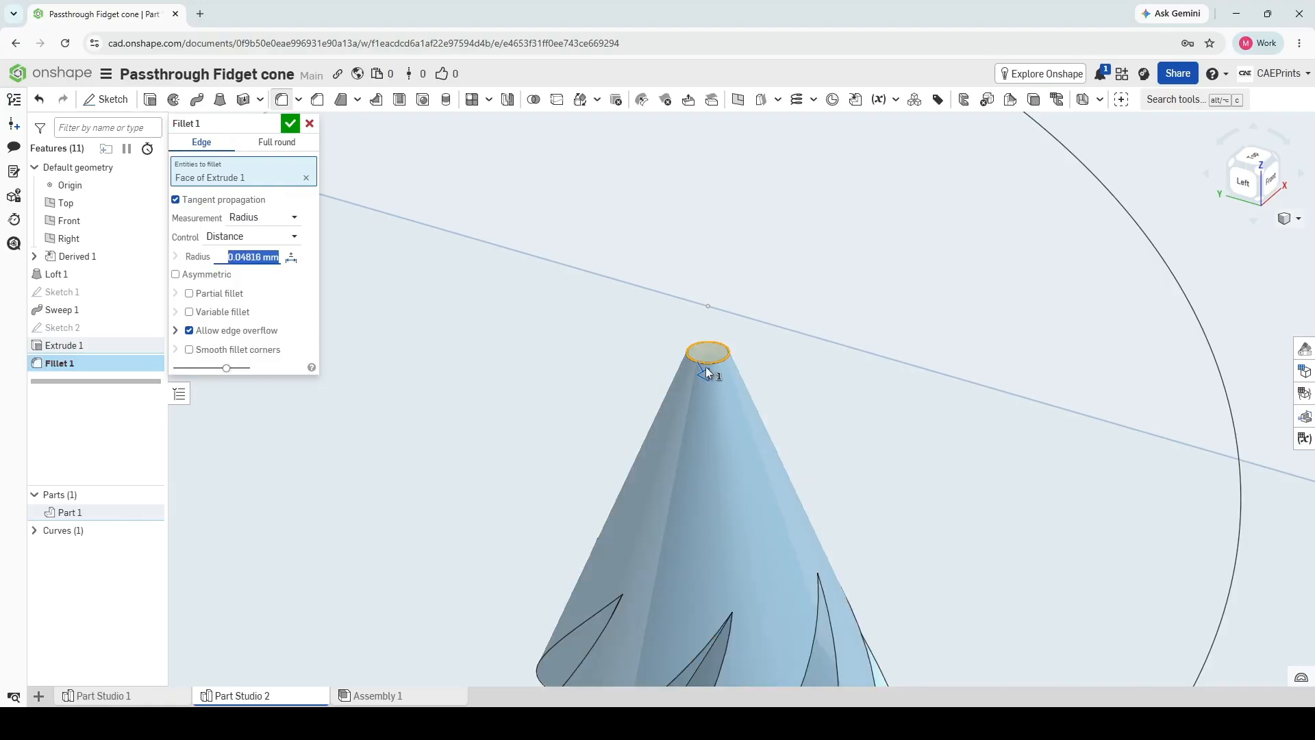
scroll(701, 368, "up", 3)
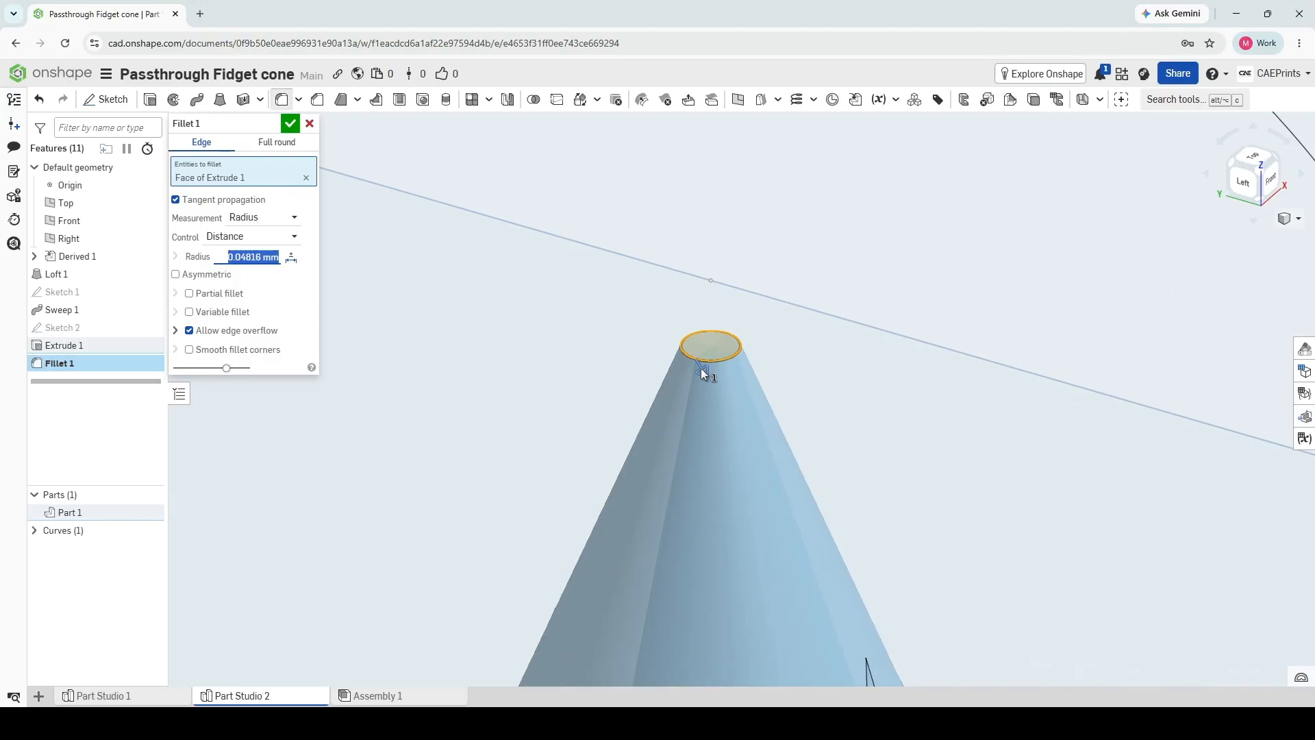
left_click_drag(704, 364, 712, 367)
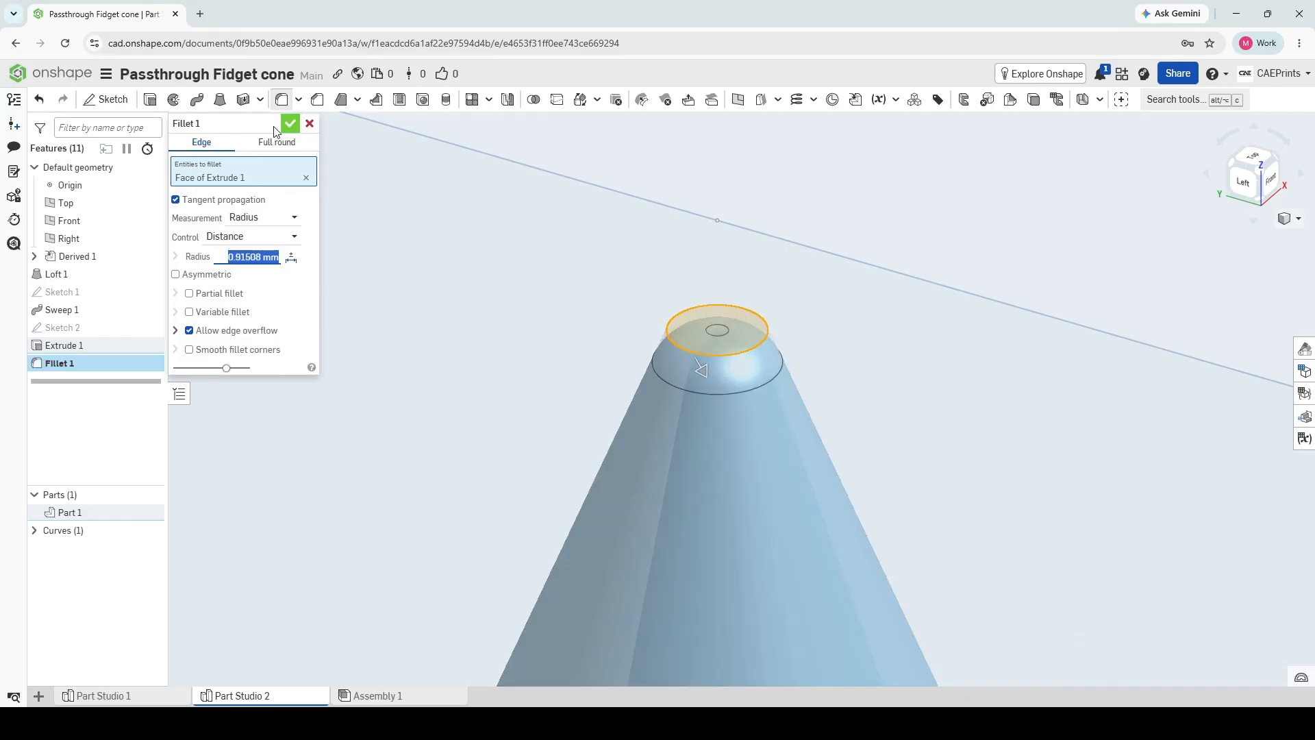
left_click(291, 125)
scroll(740, 277, "down", 5)
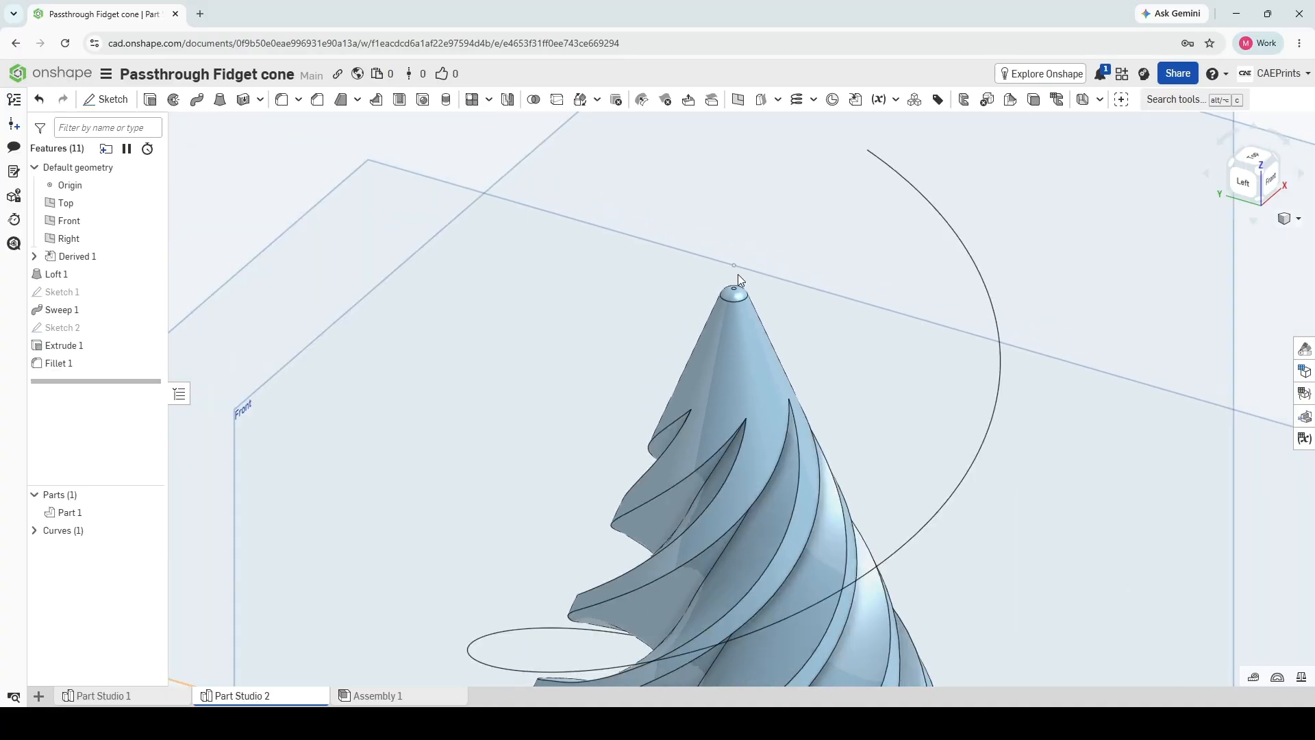
scroll(737, 274, "down", 5)
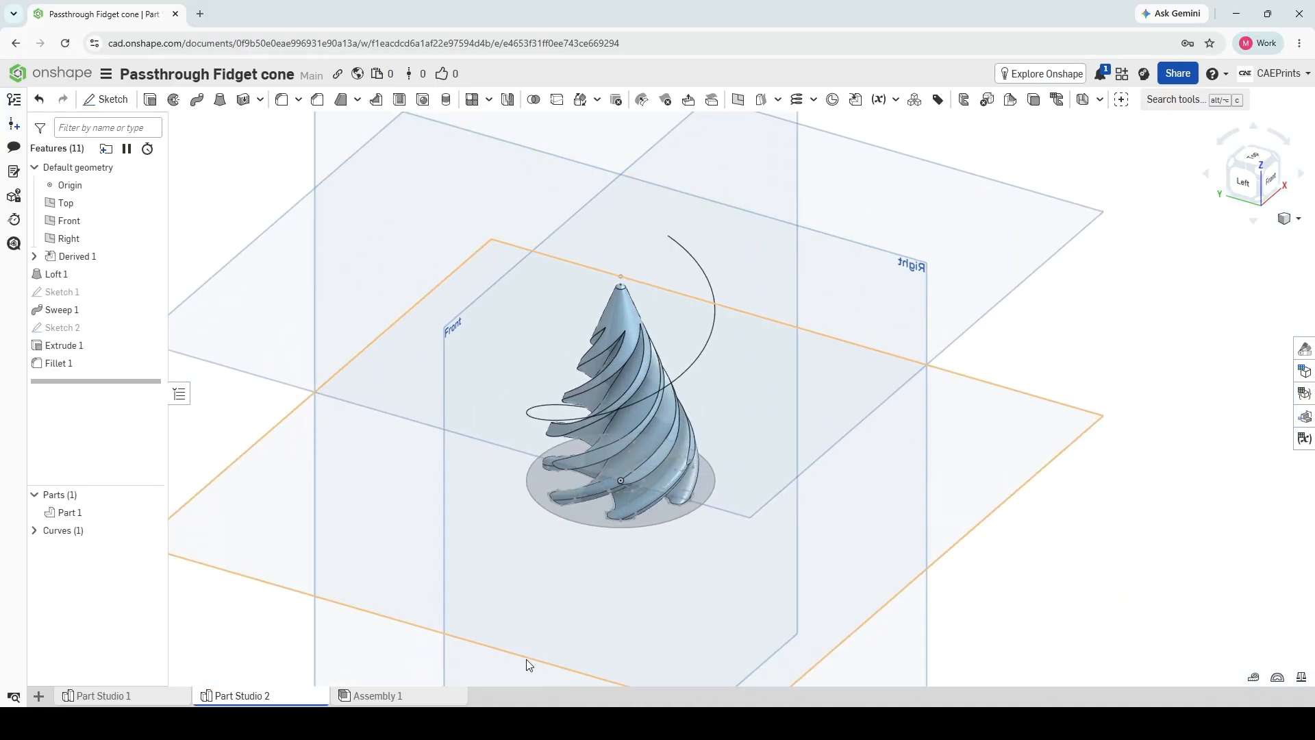
Insert the parts from Part Studio 1 and Part Studio 2 into Assembly 1 to combine the outer and inner cones.
left_click(403, 697)
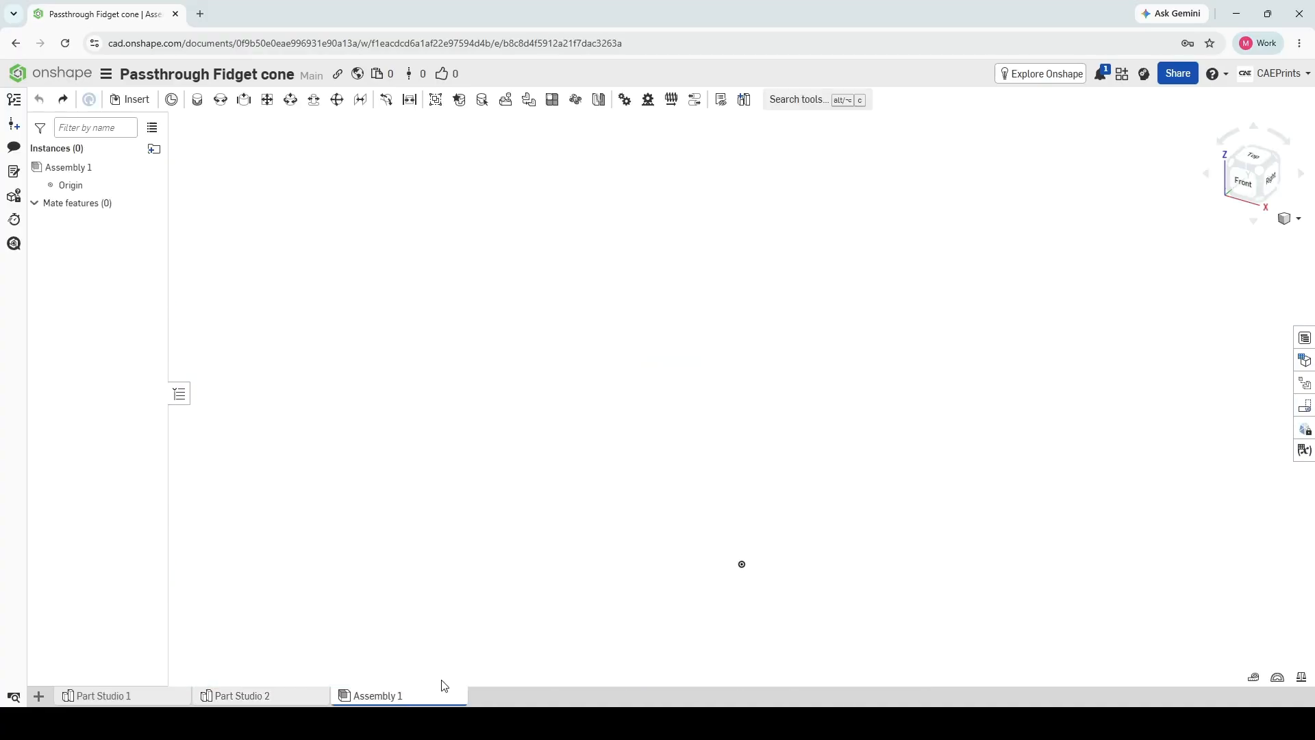
left_click(127, 101)
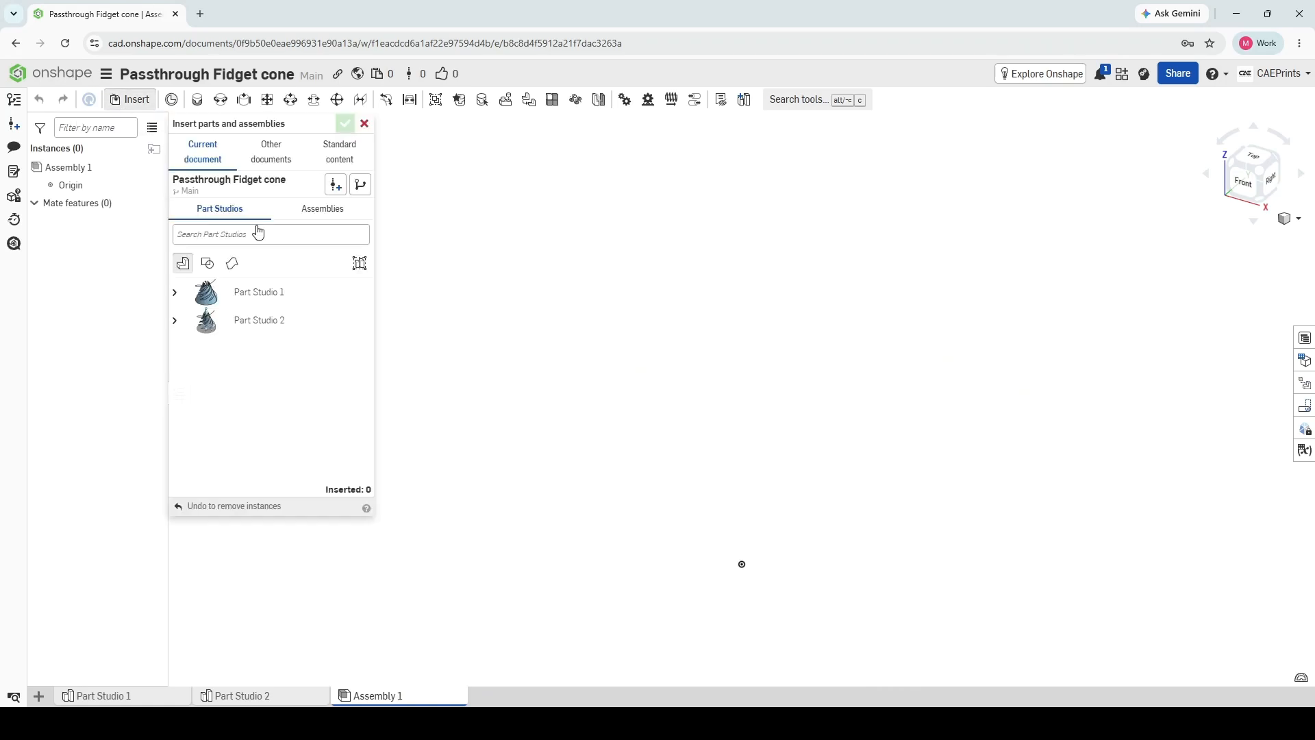
left_click(272, 303)
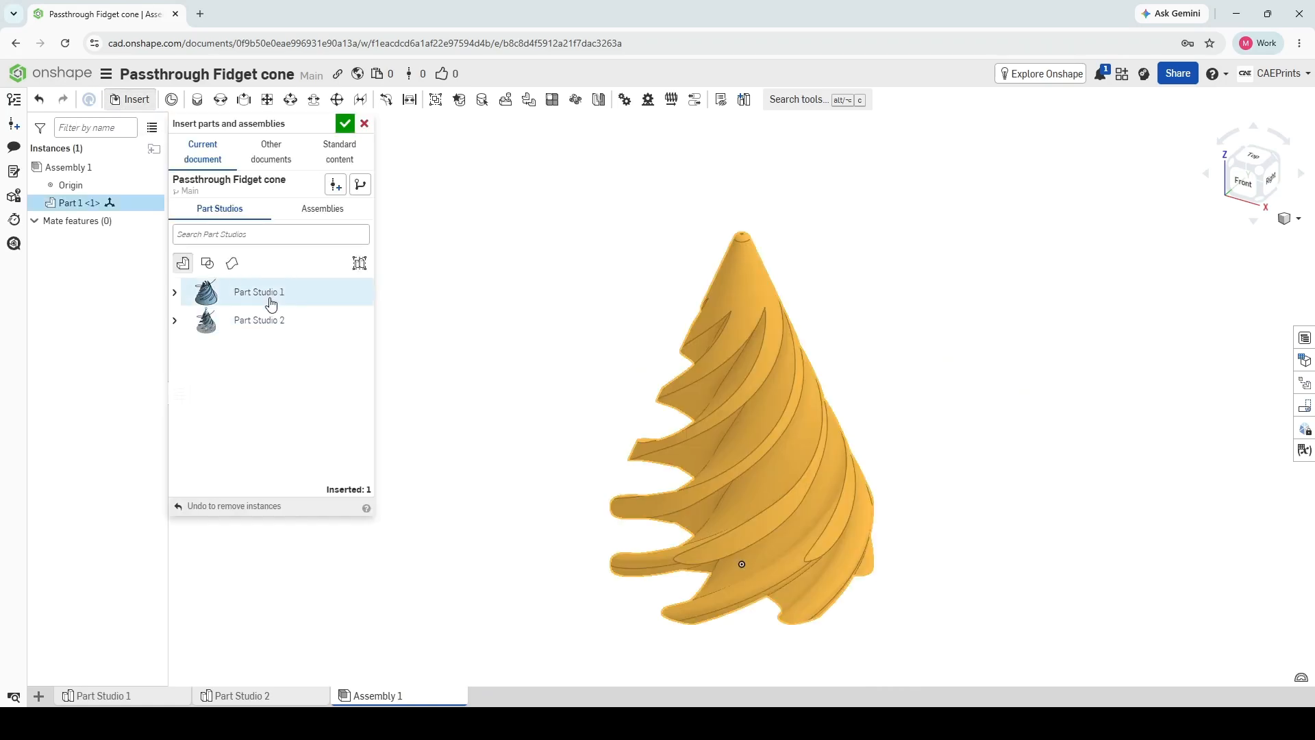
left_click(345, 124)
right_click_drag(970, 424, 844, 425)
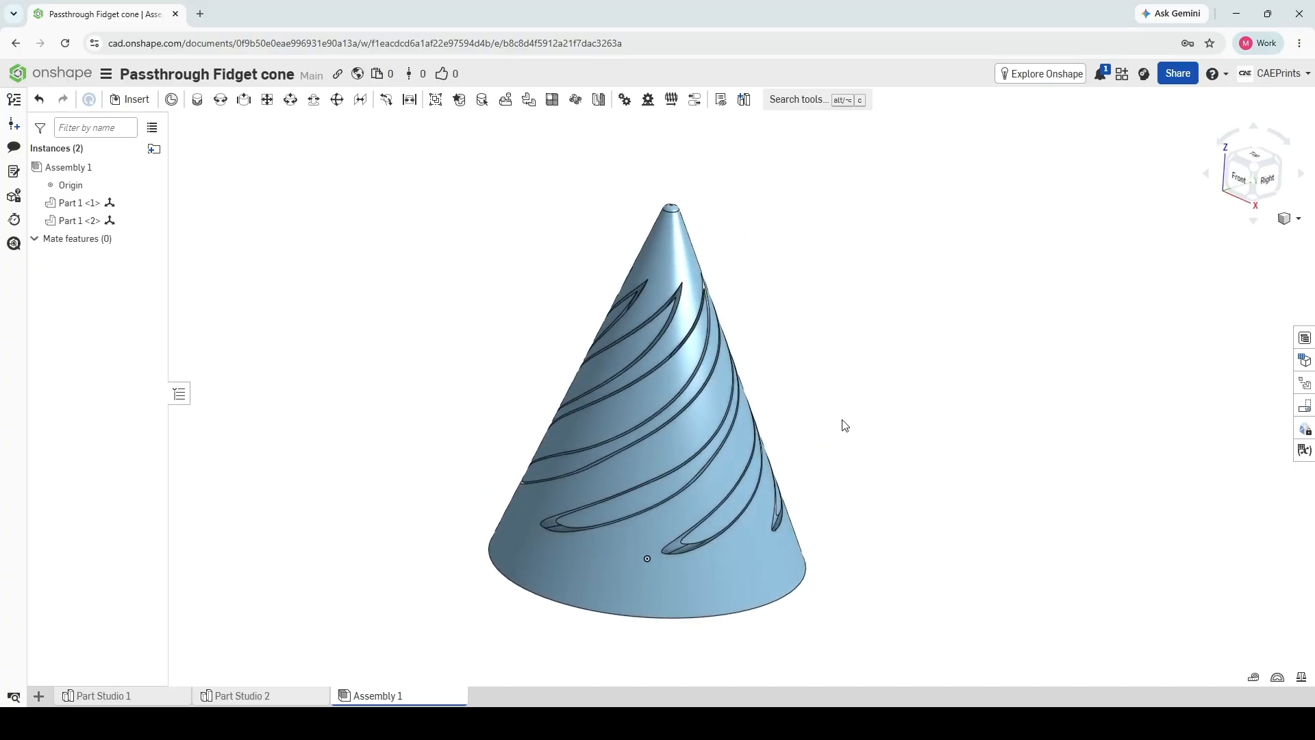